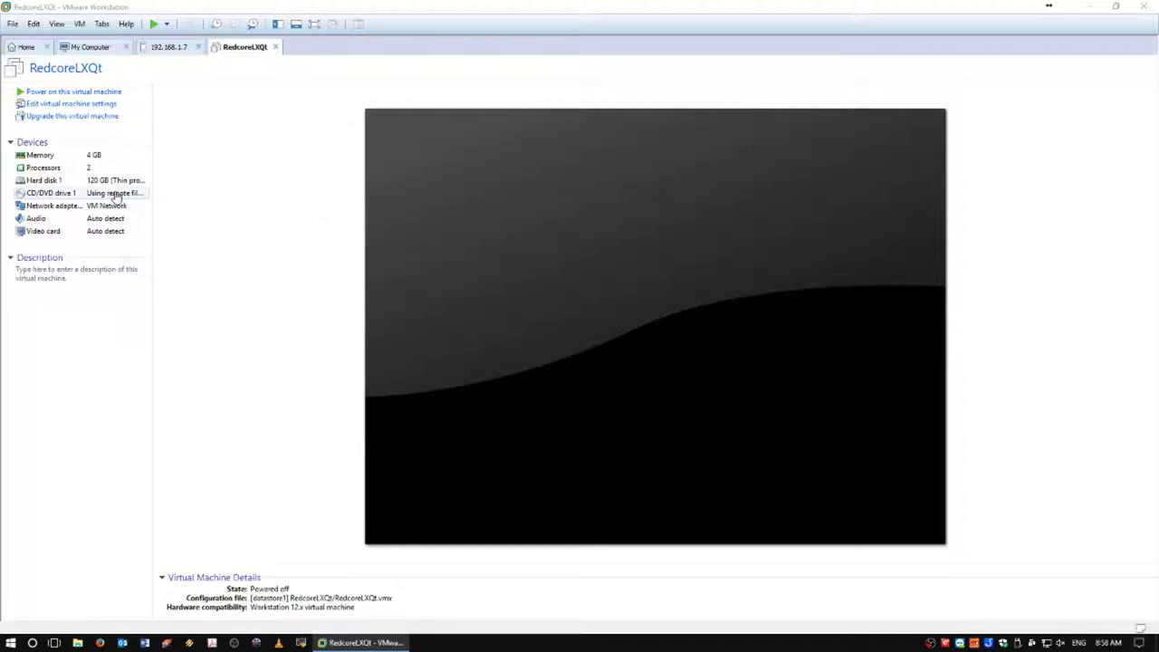
Power on RedcoreLXQt and nudge the Powering On dialog aside while Redcore 1708 boots.
click(76, 97)
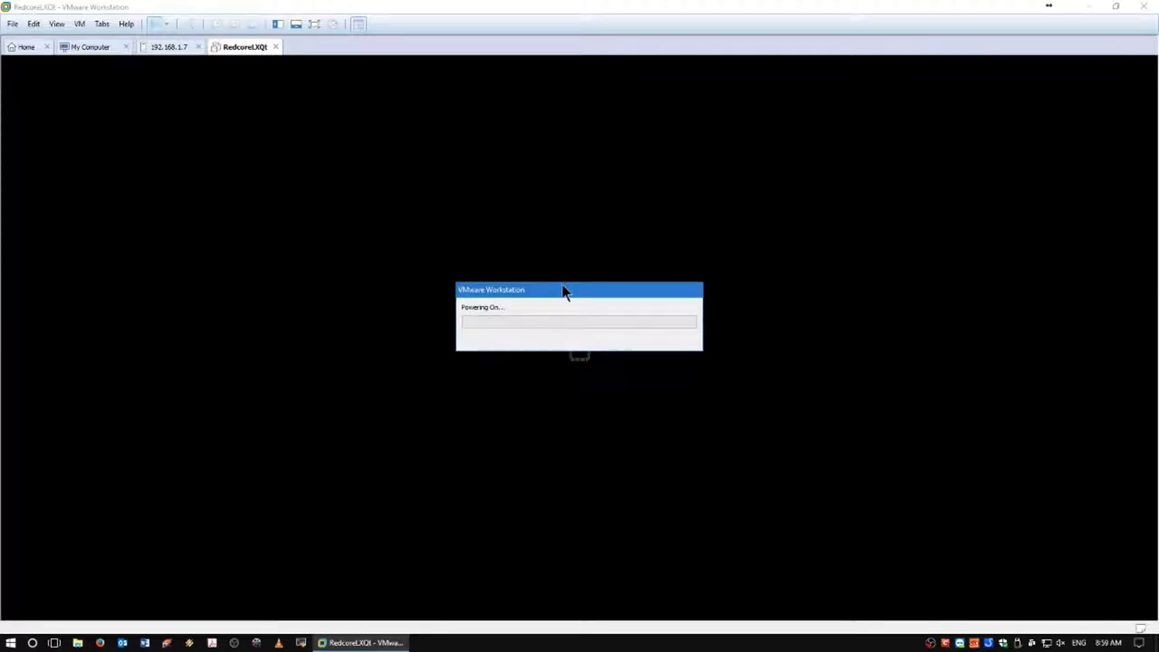
drag(563, 291, 565, 305)
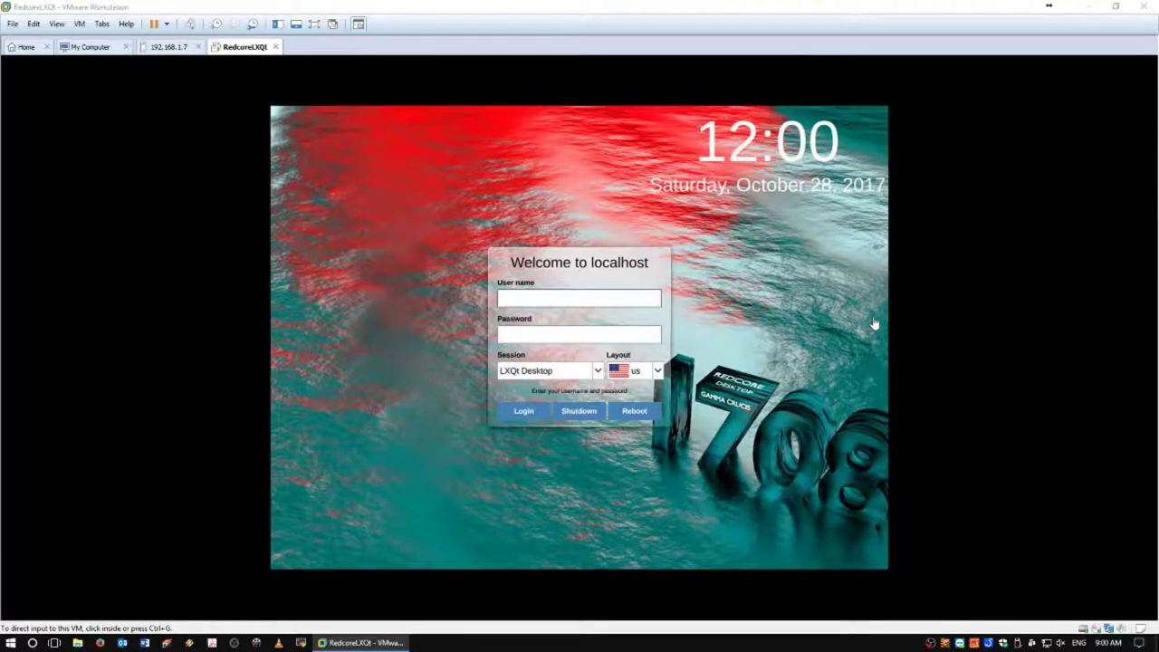
Give the VM input focus and sign in to LXQt Desktop with the user name and password.
click(623, 299)
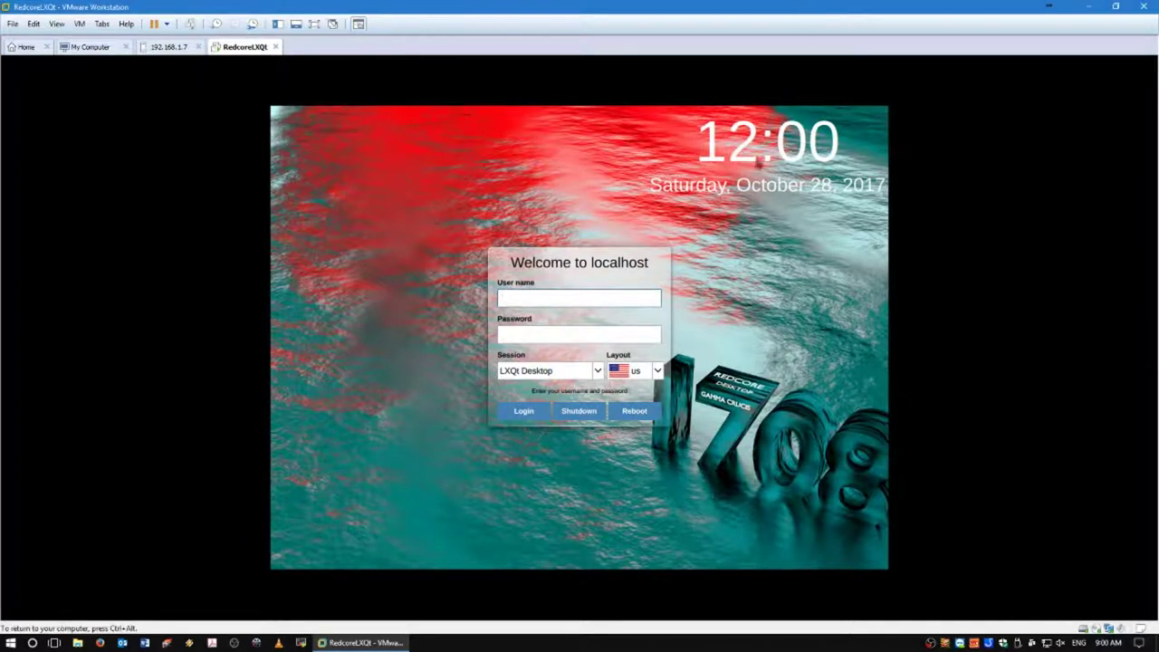
click(639, 316)
text(redcore)
key(Tab)
text(*****)
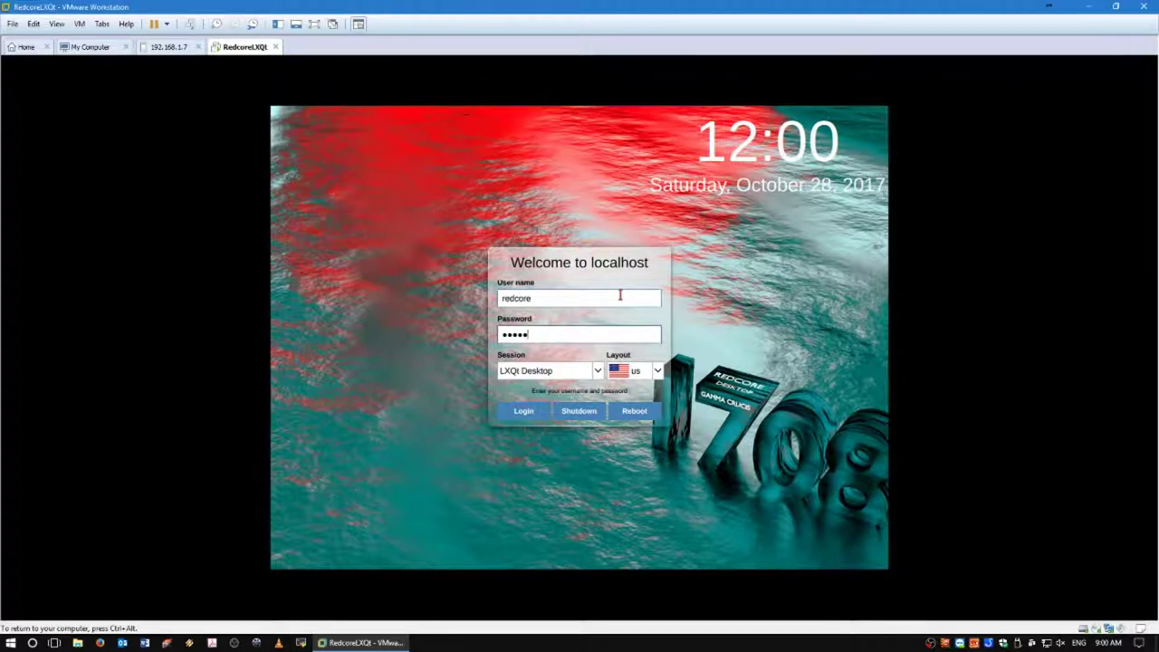
text(**)
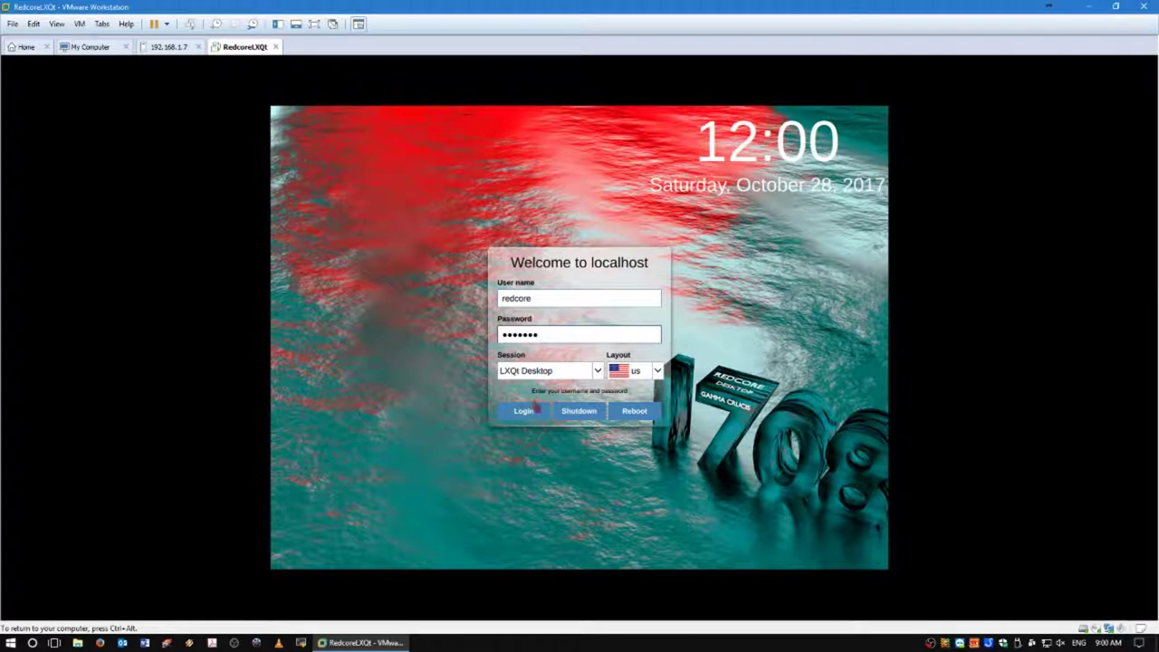
click(531, 411)
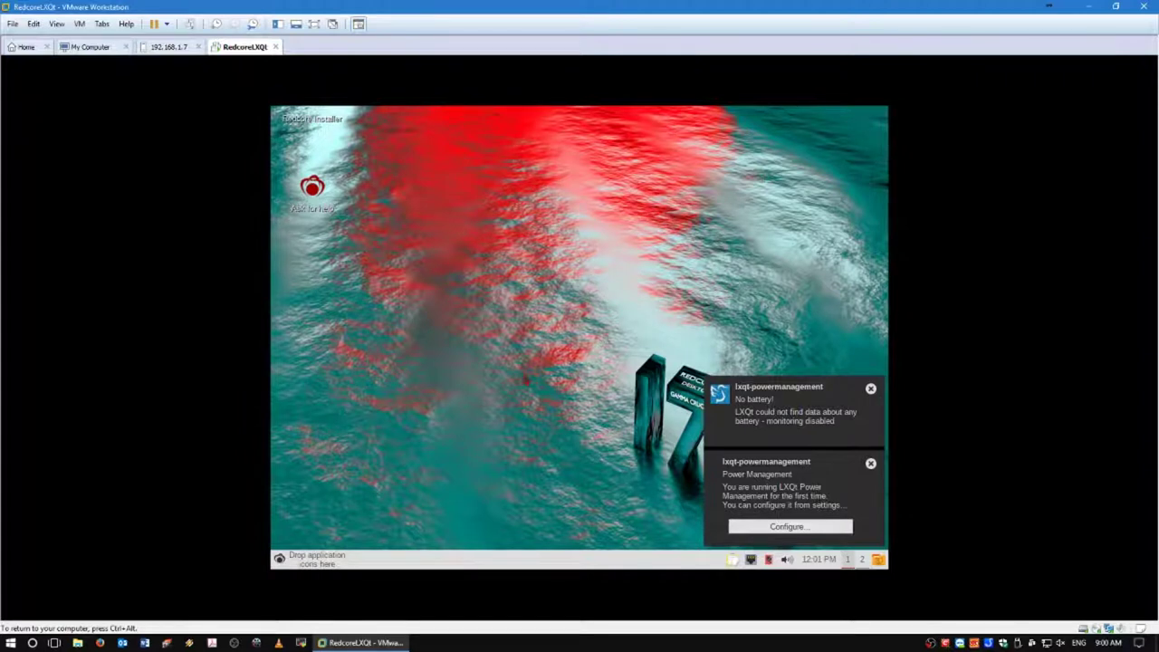
Dismiss the No battery! and Power Management notices, then open and close the desktop context menu.
click(871, 390)
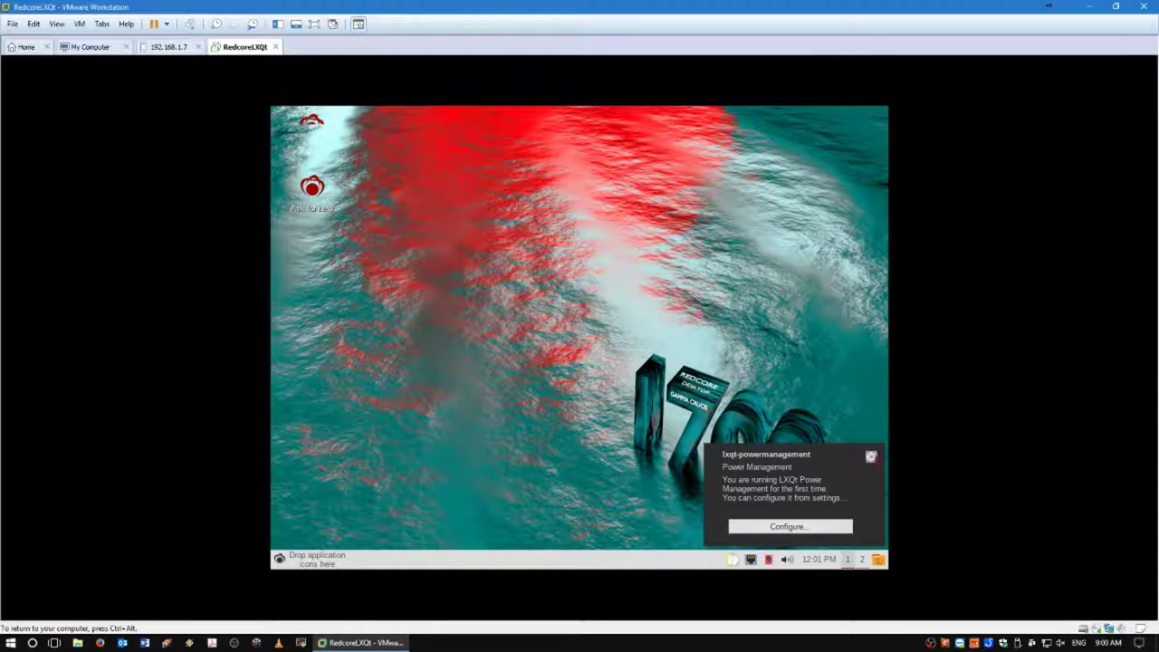
click(871, 463)
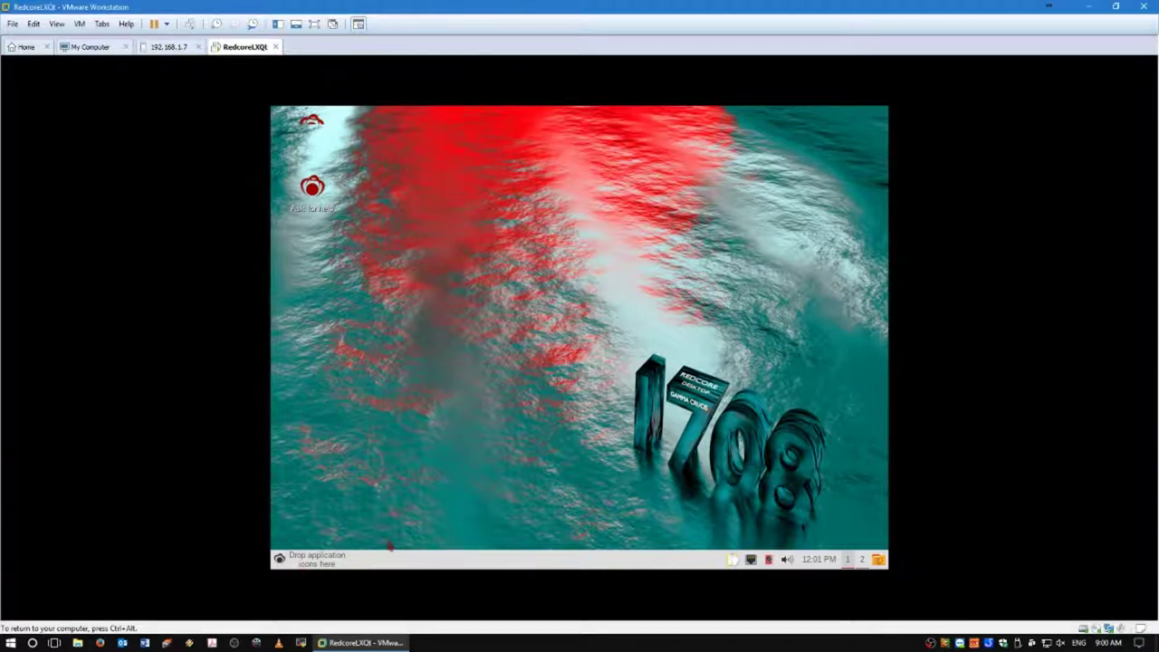
right_click(442, 239)
click(413, 241)
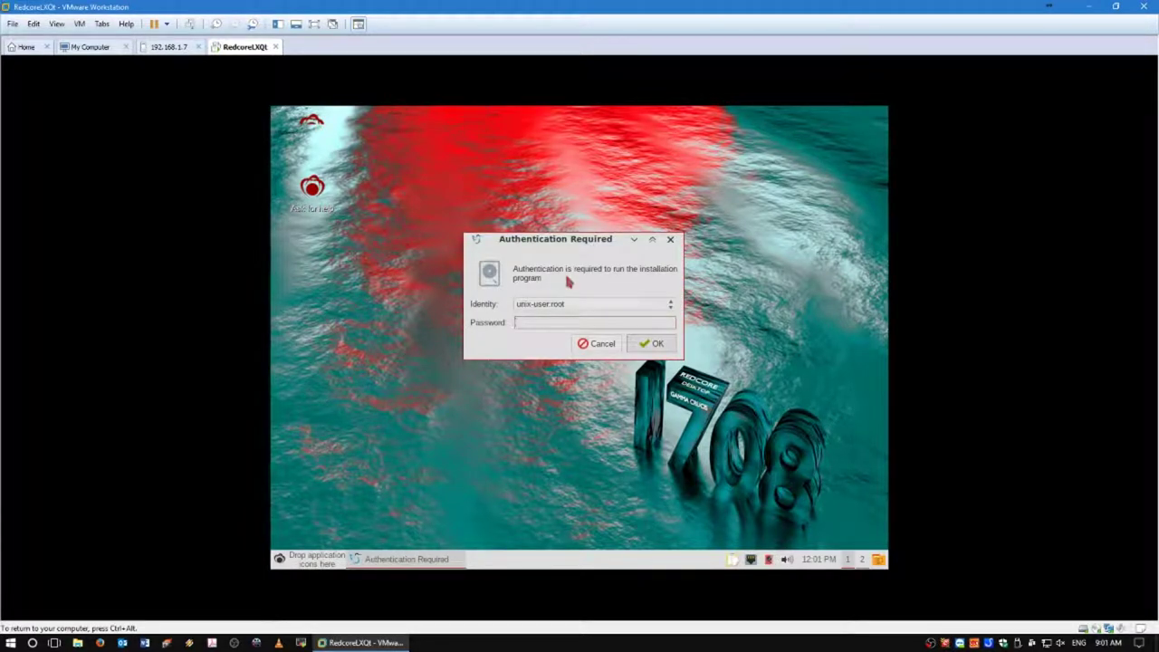
Submit a root password and acknowledge the Authorization Failed message.
text(redcore)
key(Return)
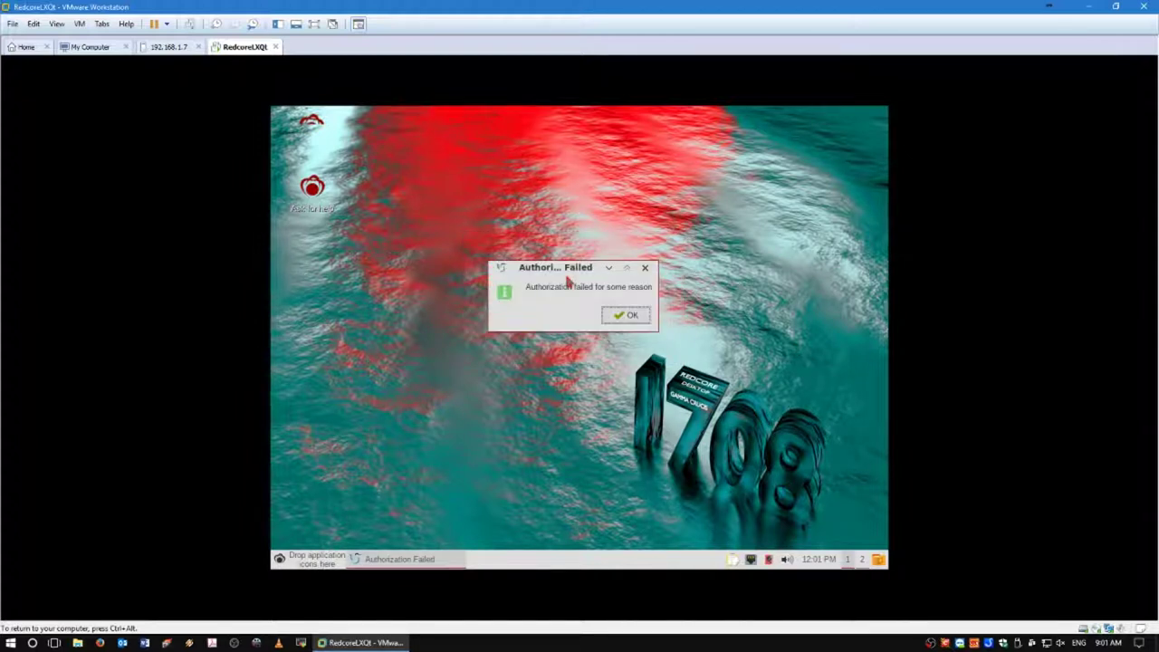
click(624, 316)
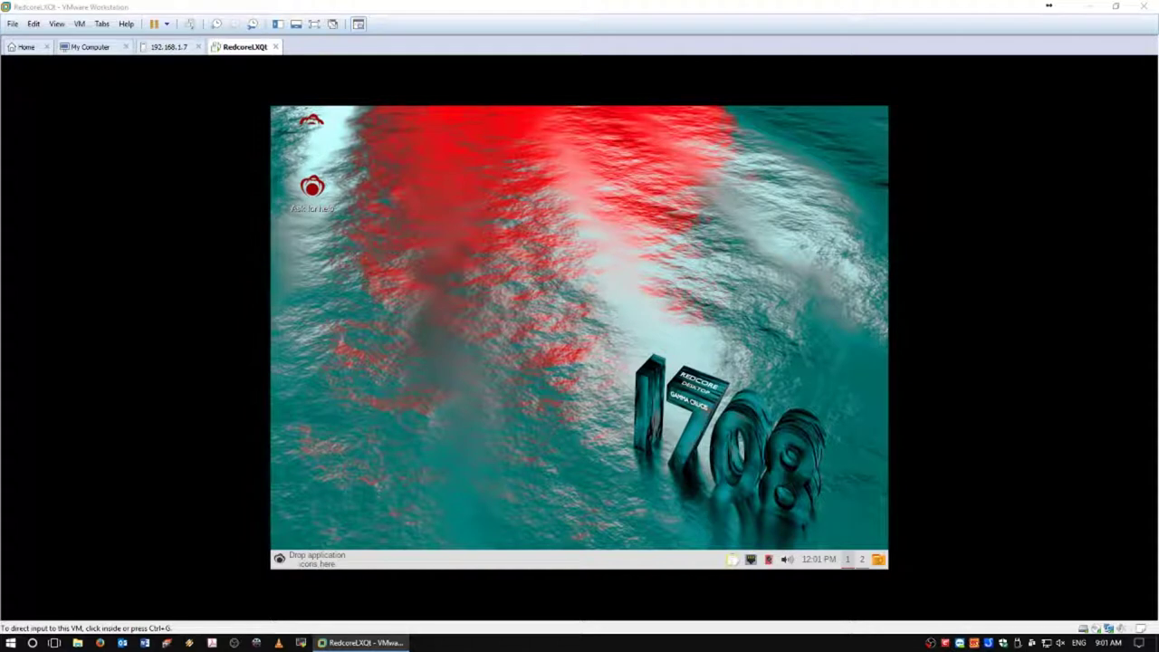
Relaunch the installation program and authenticate with the correct root password.
click(313, 127)
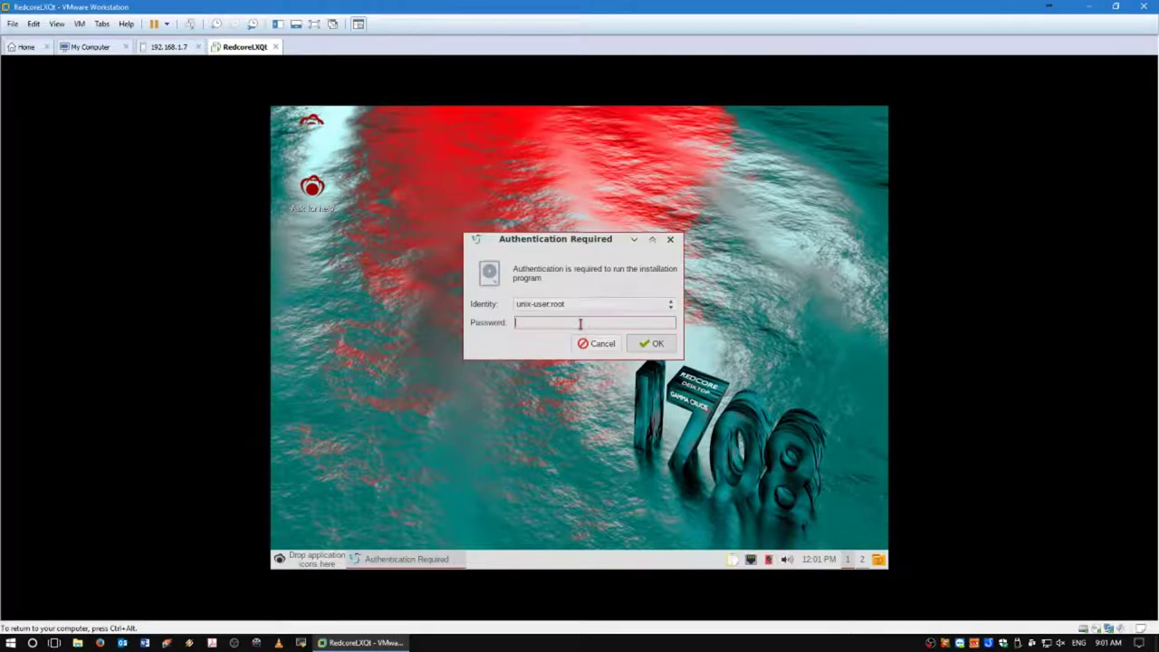
text(root)
key(Return)
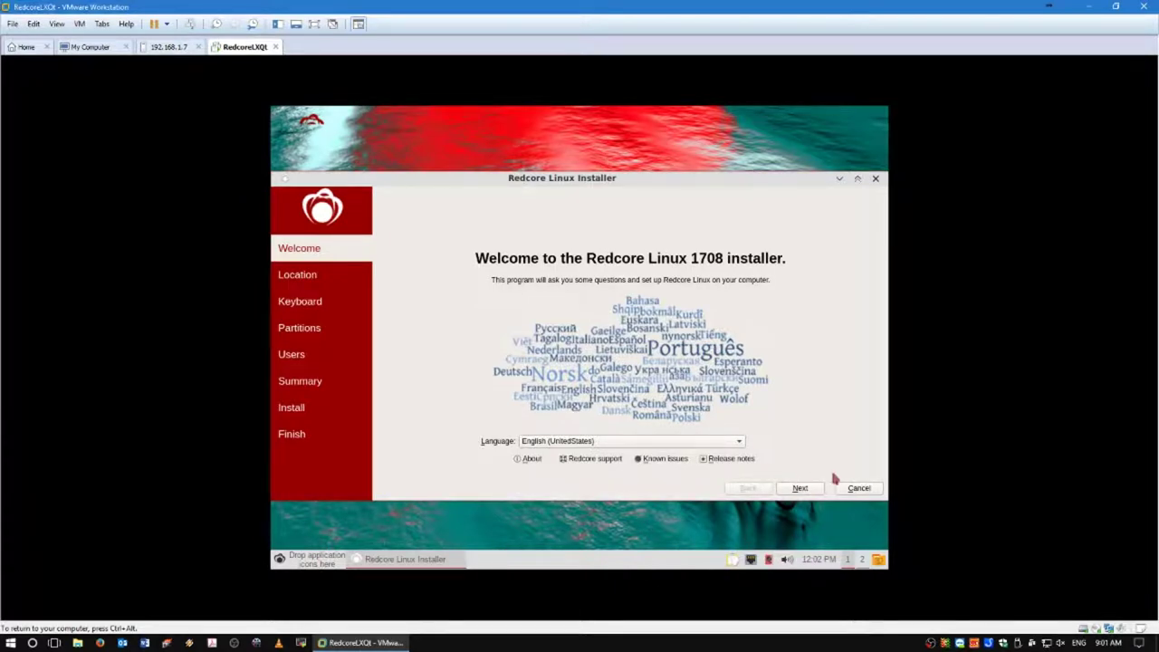
Switch the VM to full screen, advance to the location page and browse the time zone list.
click(316, 25)
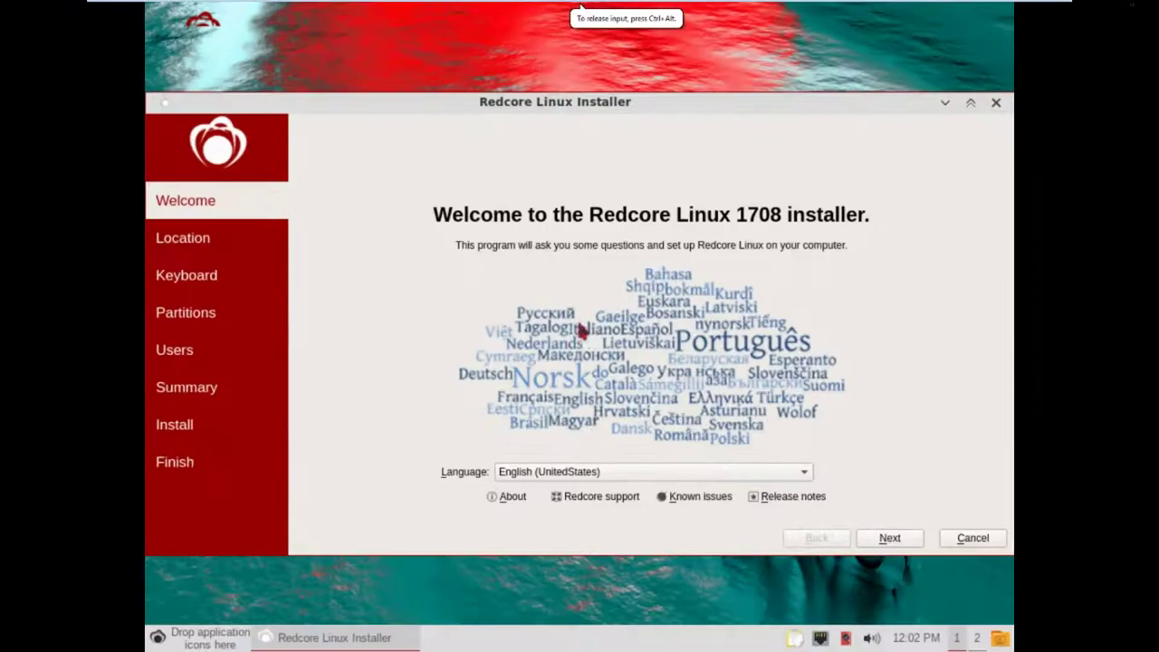
click(905, 541)
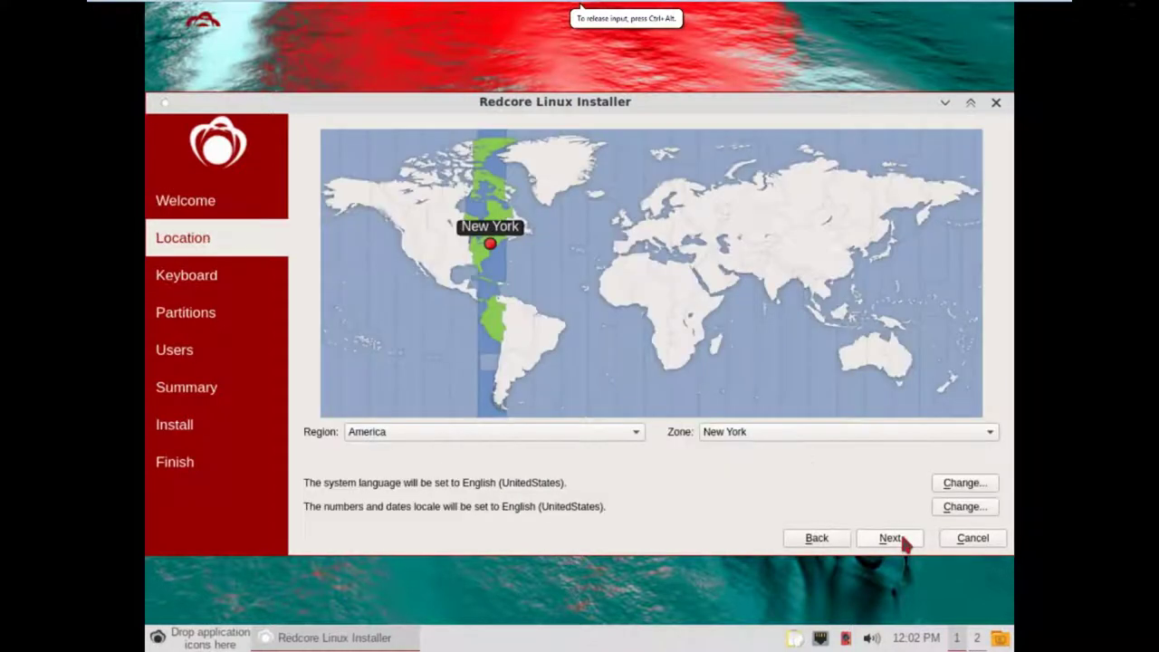
click(818, 431)
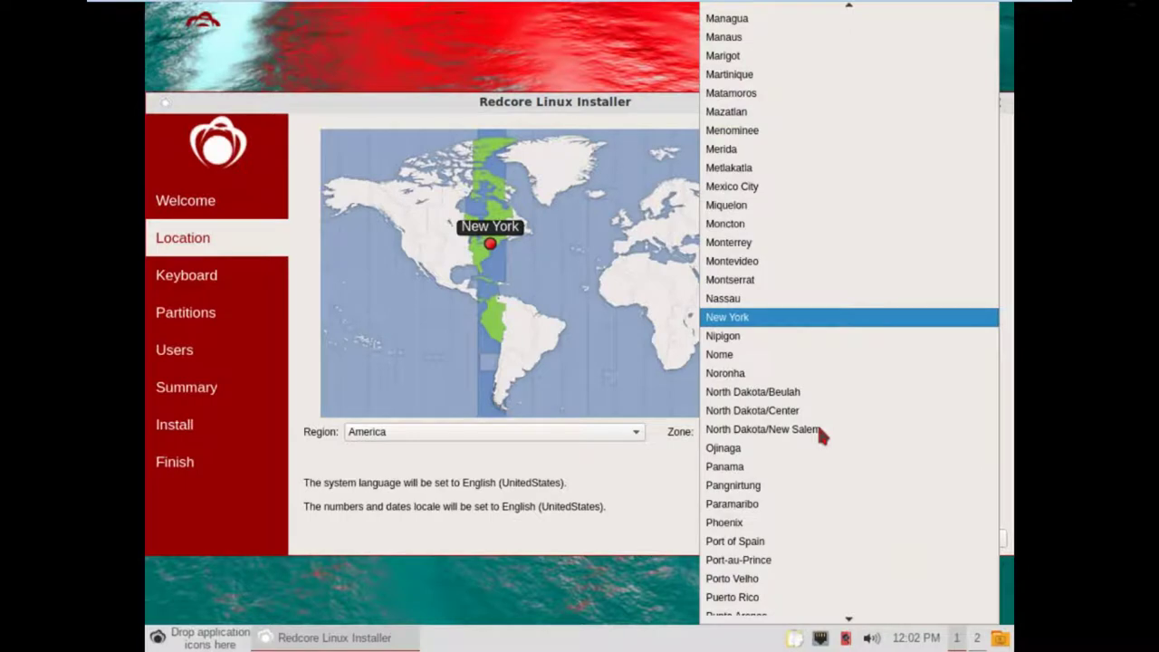
scroll(820, 435, down, 5)
scroll(819, 435, up, 8)
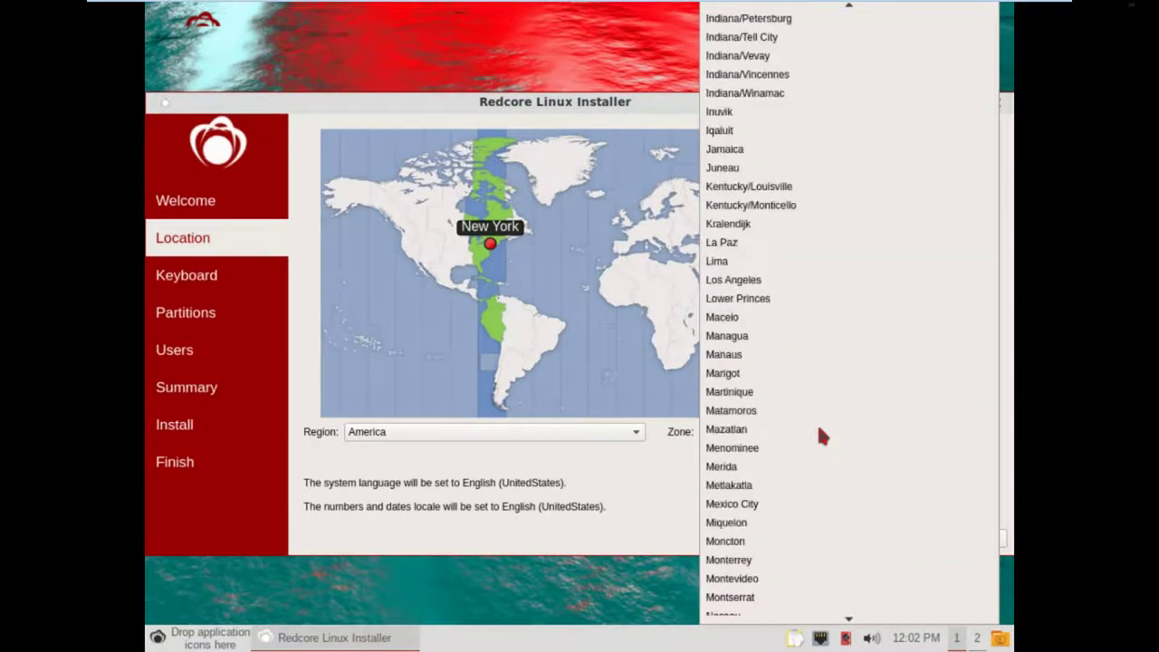
scroll(819, 437, up, 13)
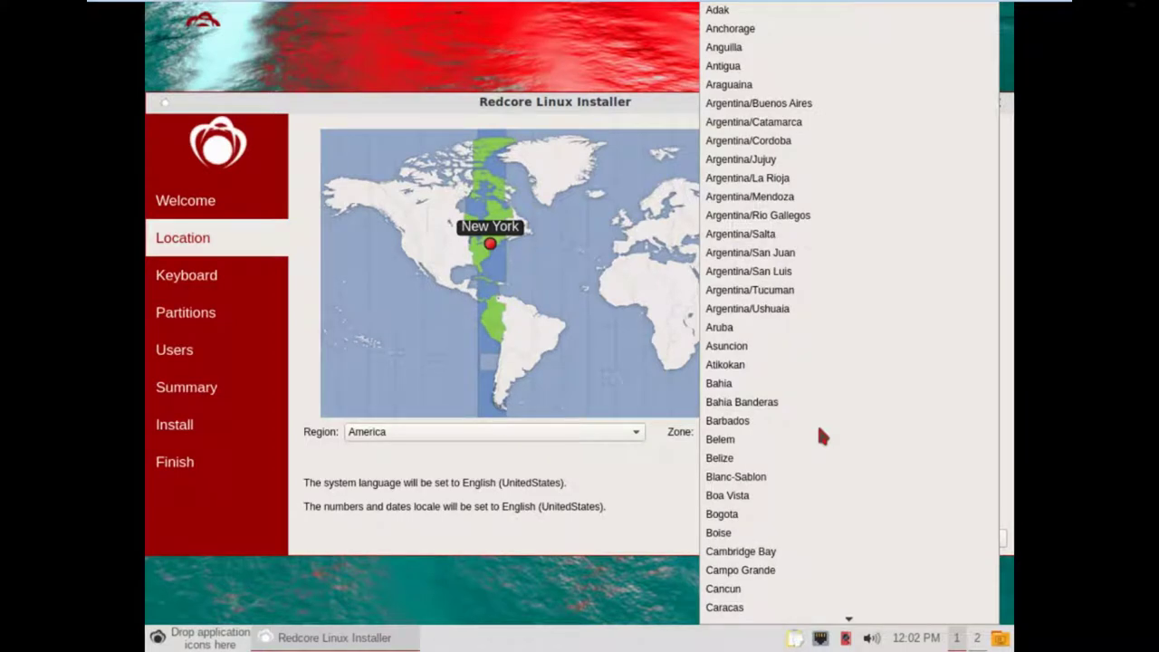
scroll(819, 432, down, 13)
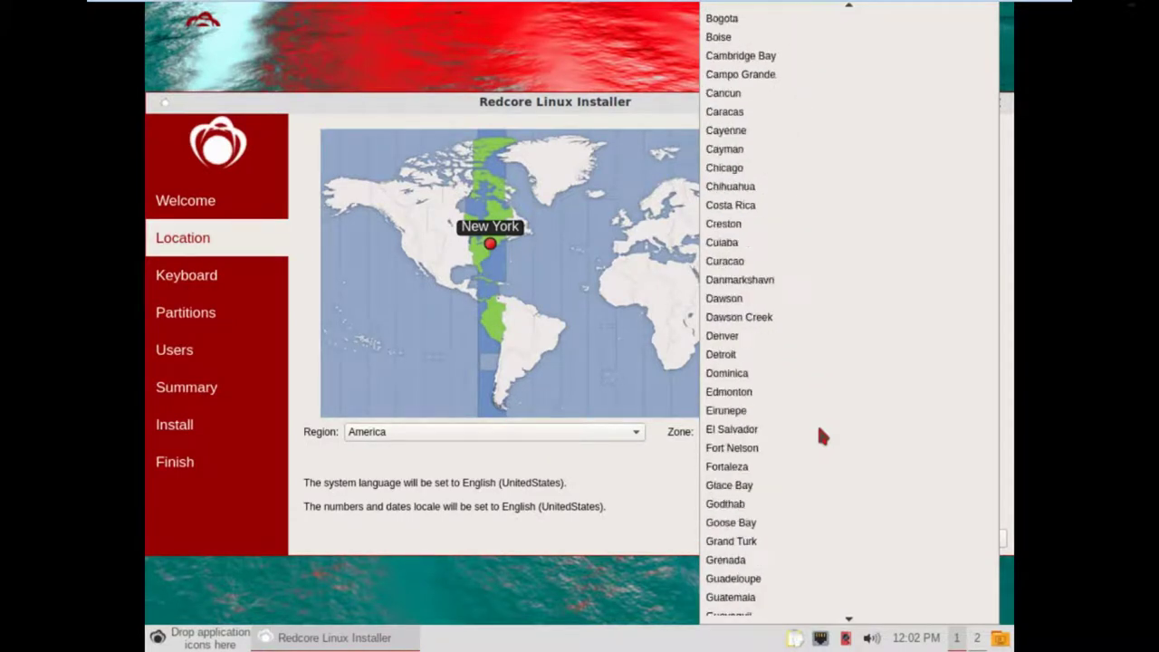
scroll(820, 436, down, 13)
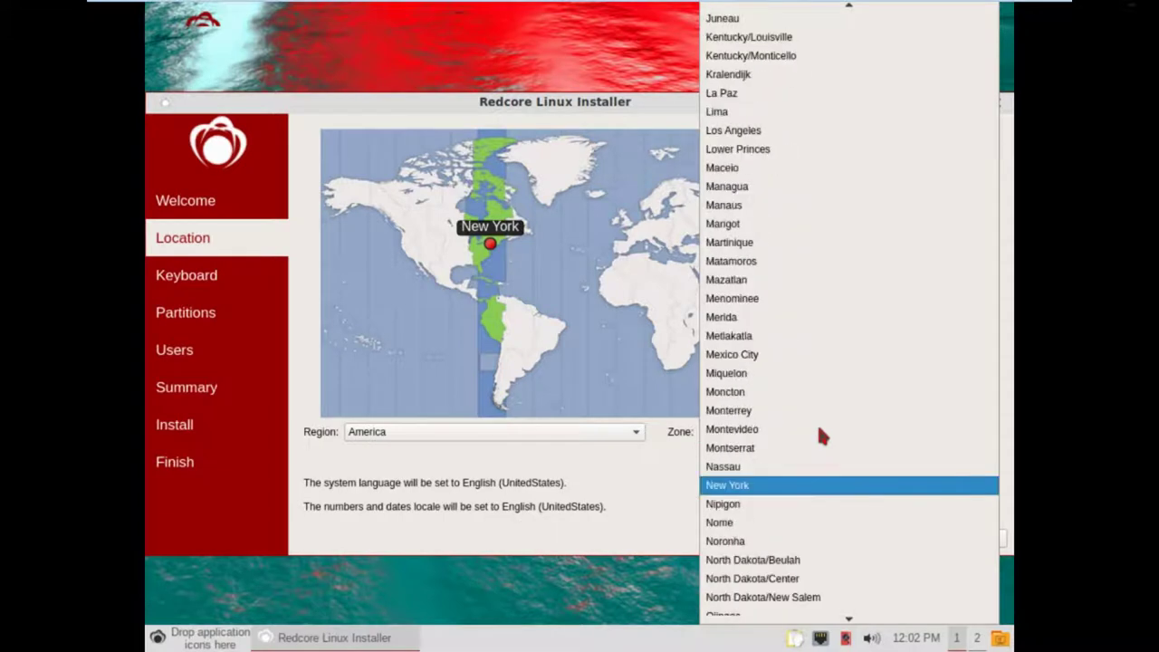
scroll(819, 437, down, 3)
click(637, 523)
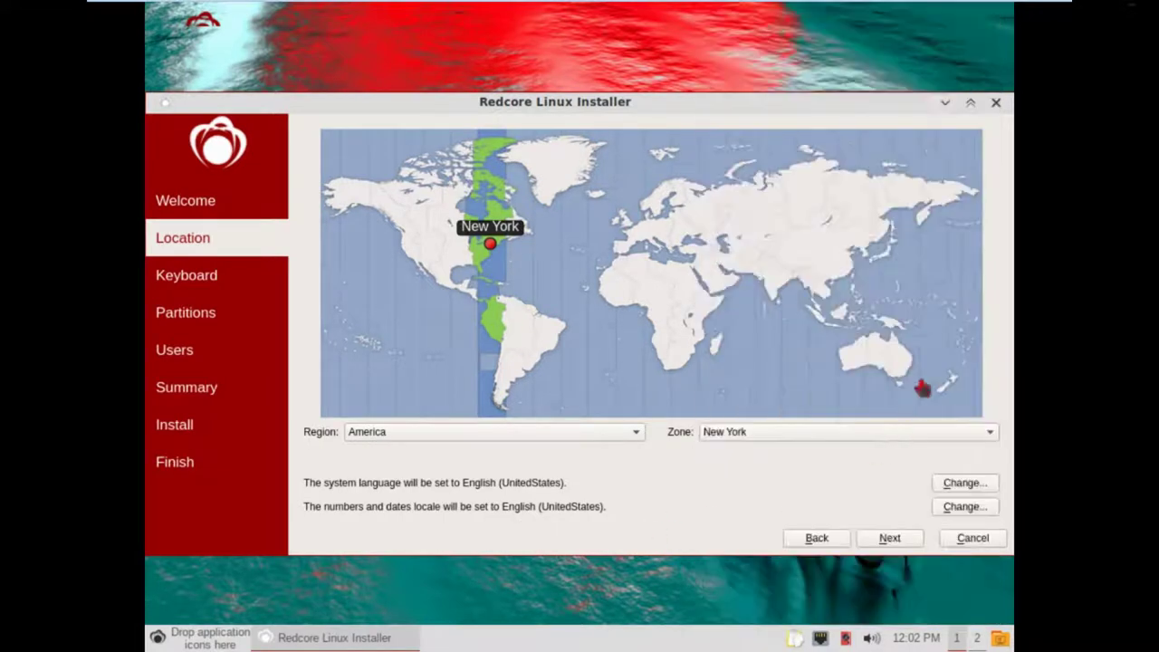
Pick Australia on the map and choose the Melbourne time zone, then continue.
click(897, 385)
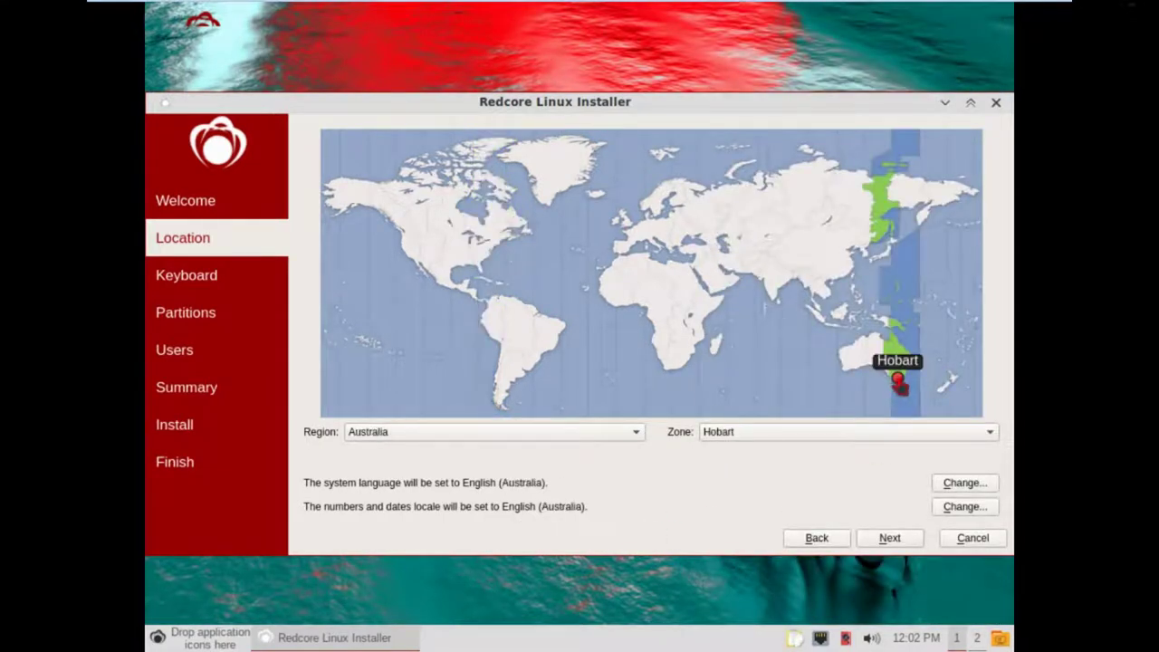
click(828, 436)
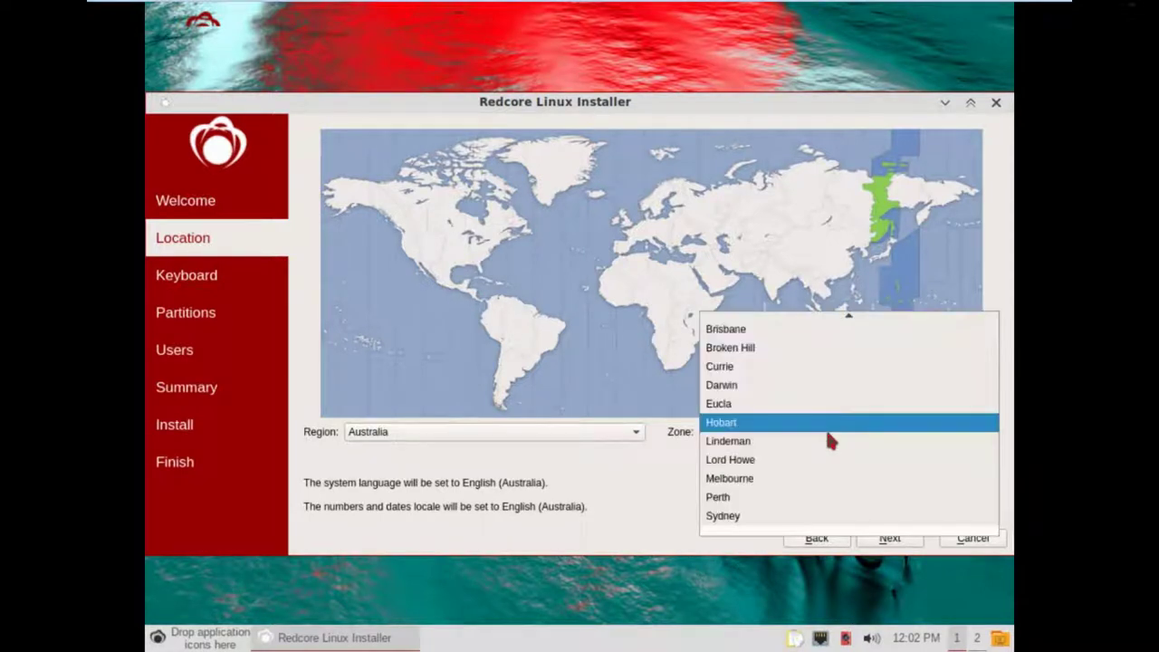
click(744, 480)
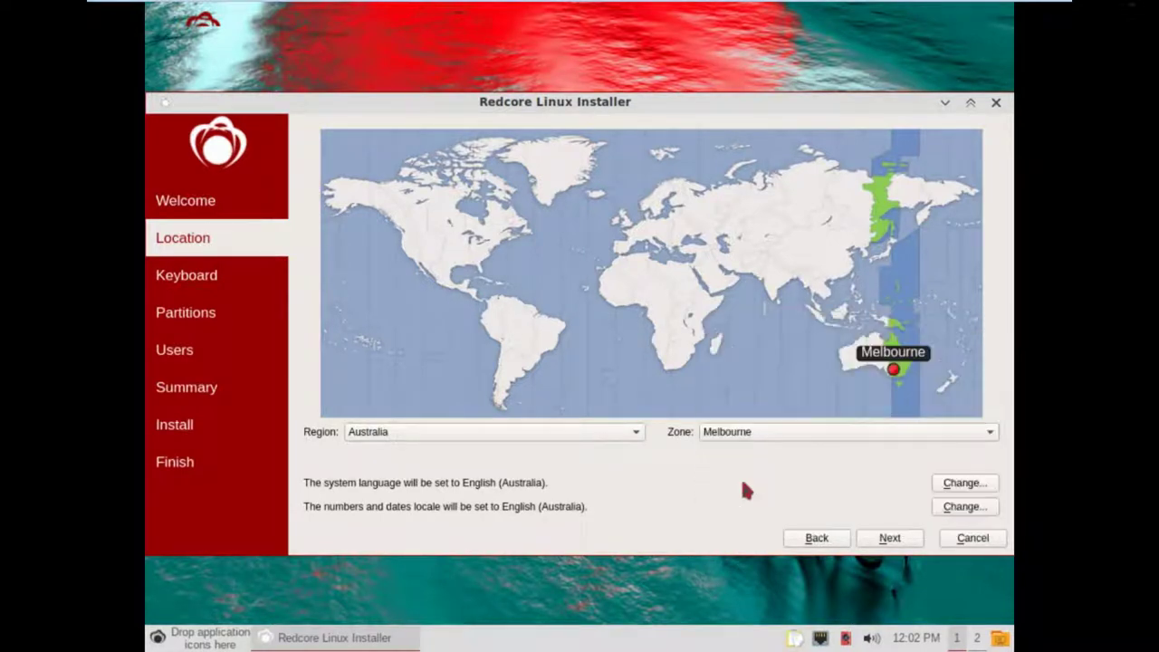
click(893, 544)
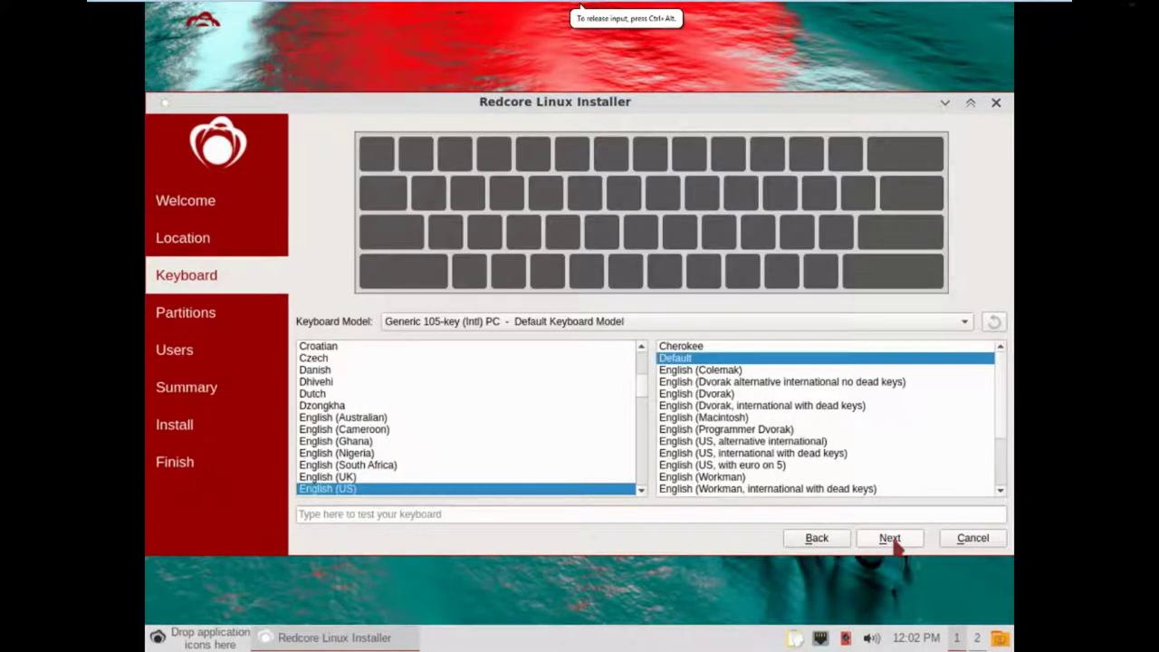
Keep the default keyboard and choose Erase disk for the 120 GiB disk.
click(892, 541)
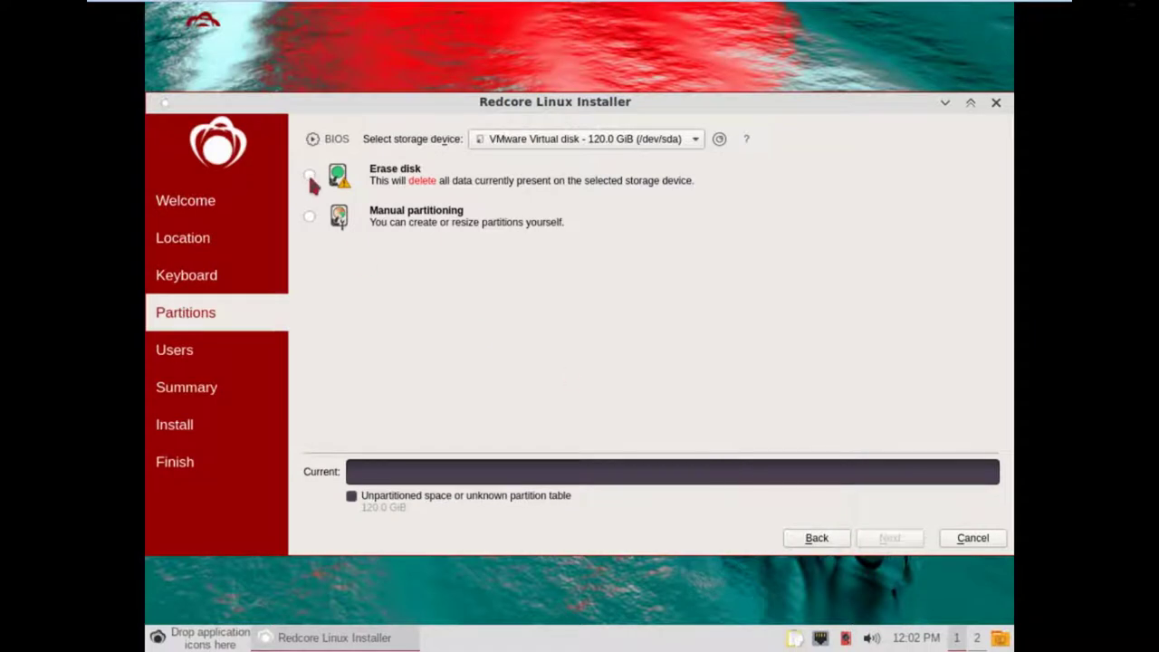
click(310, 181)
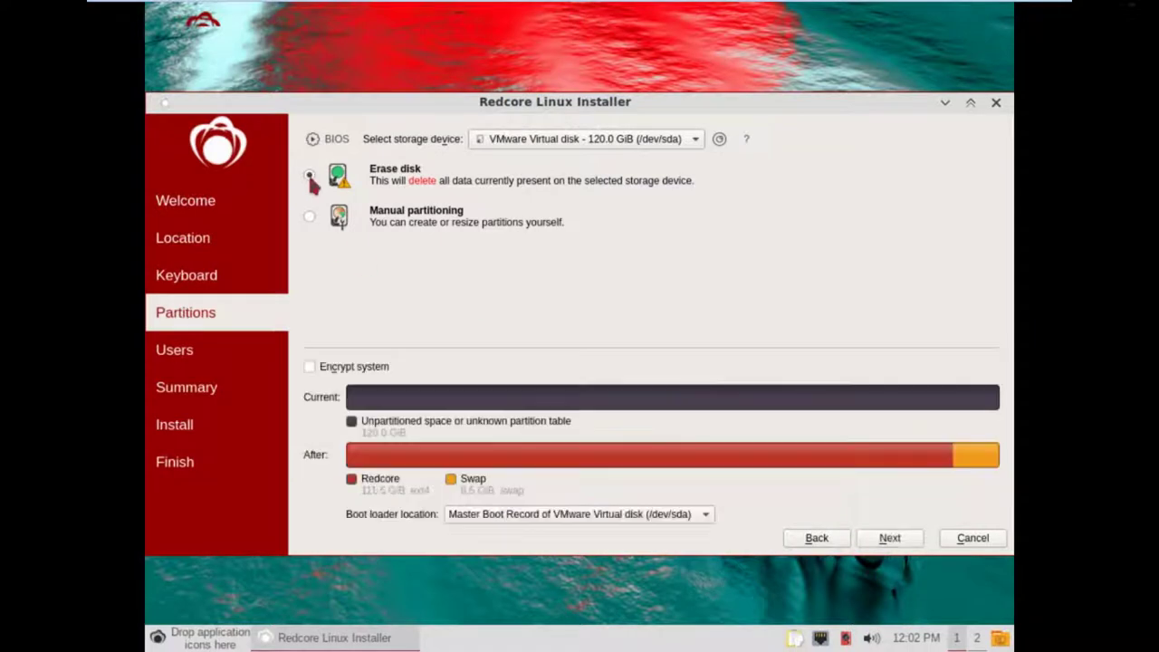
click(892, 540)
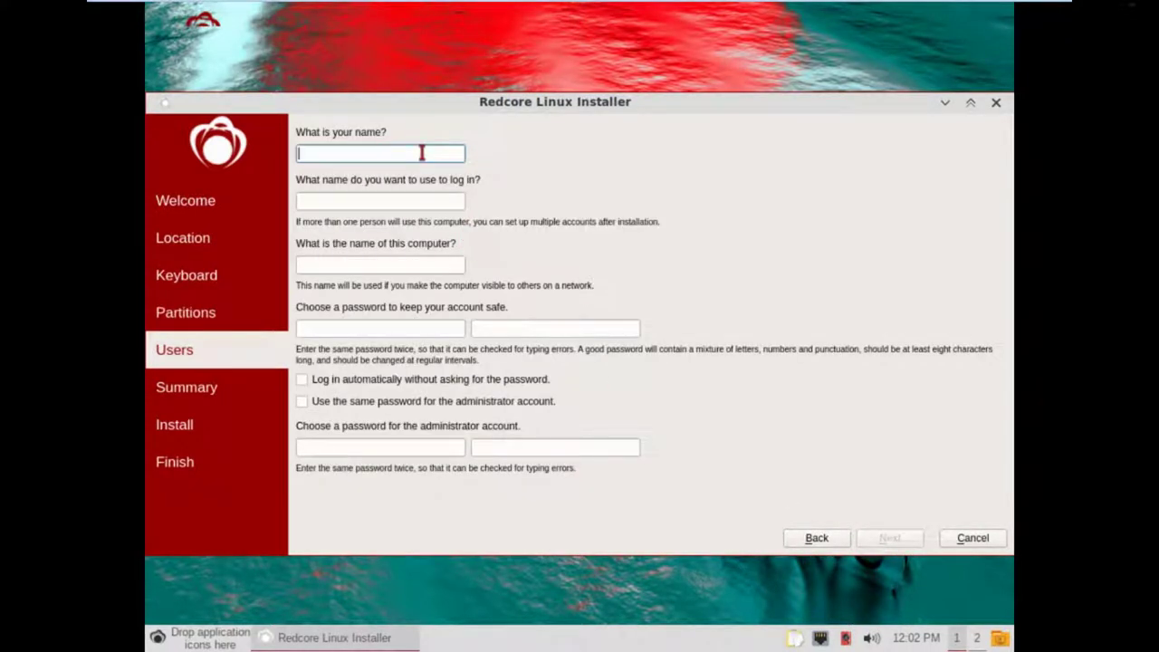
Enter RedcoreLXQt as the account name, set the password twice, and reuse it for administrator.
text(RedcoreLX)
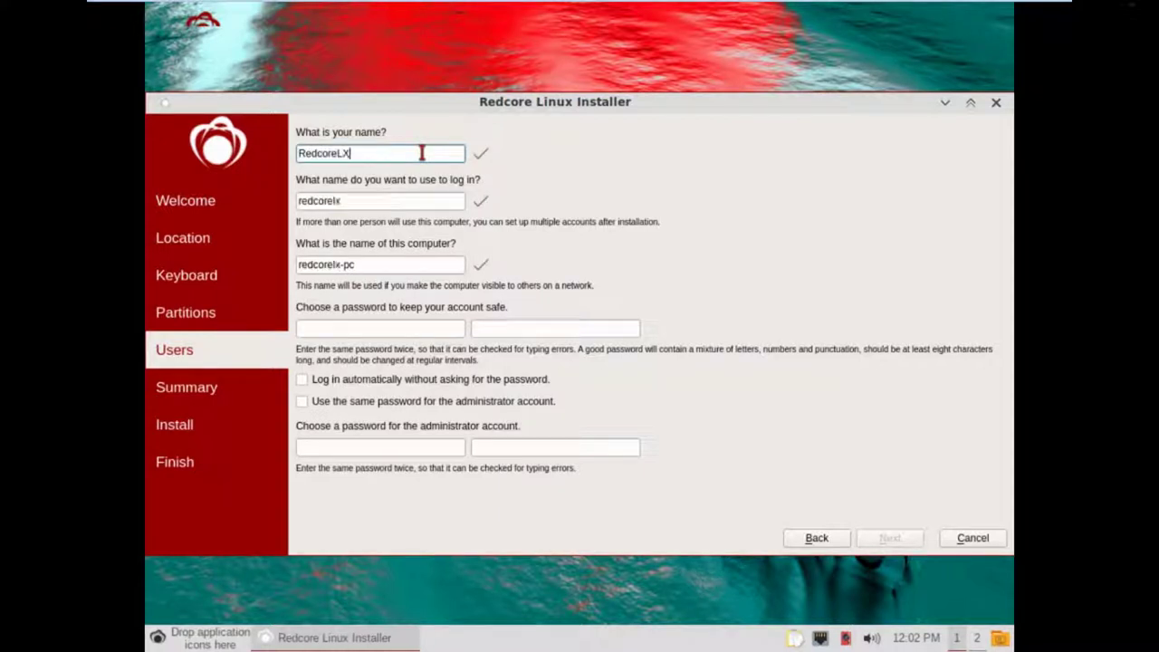
text(Qt)
key(Tab)
key(Tab)
key(Tab)
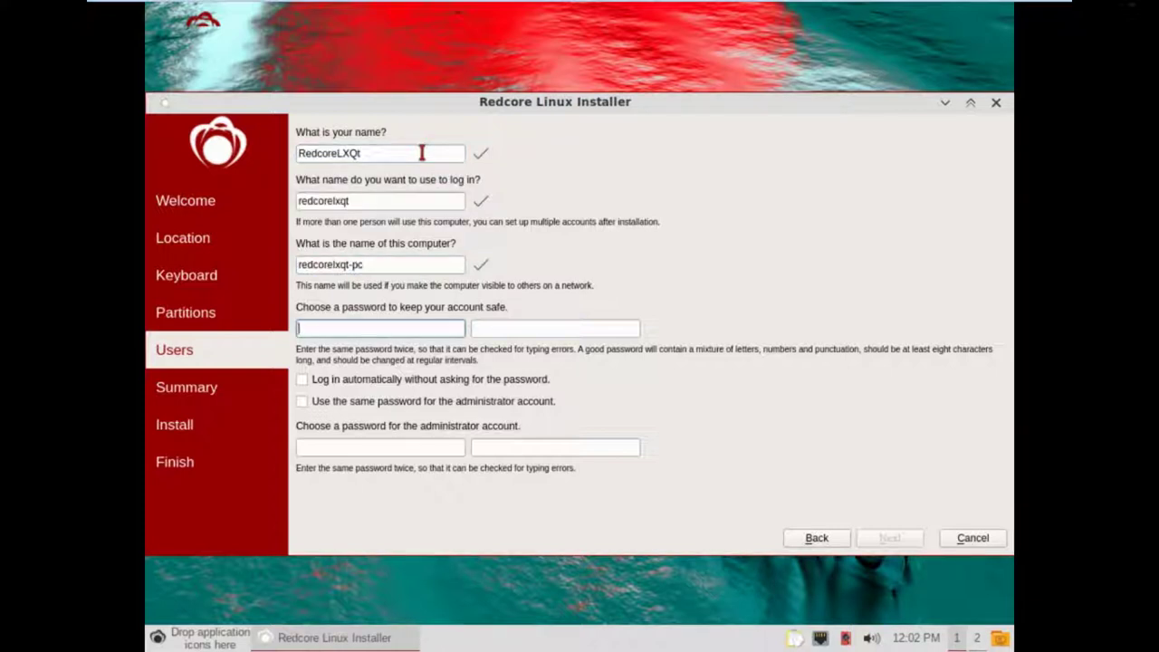
text(123456)
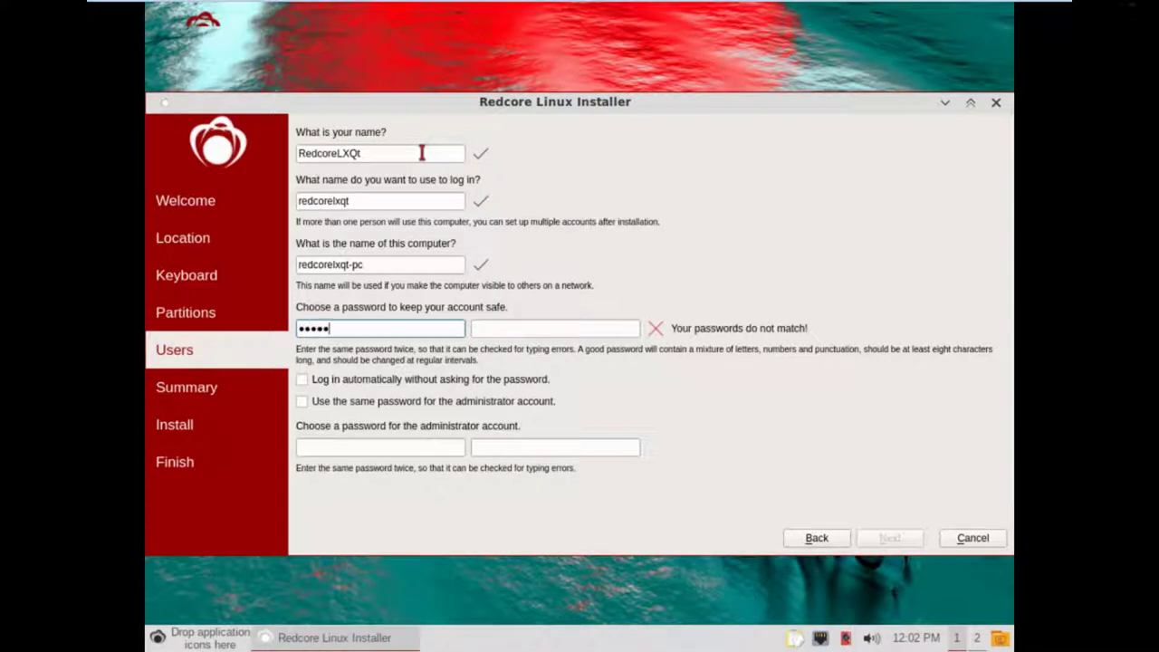
key(Tab)
text(123456)
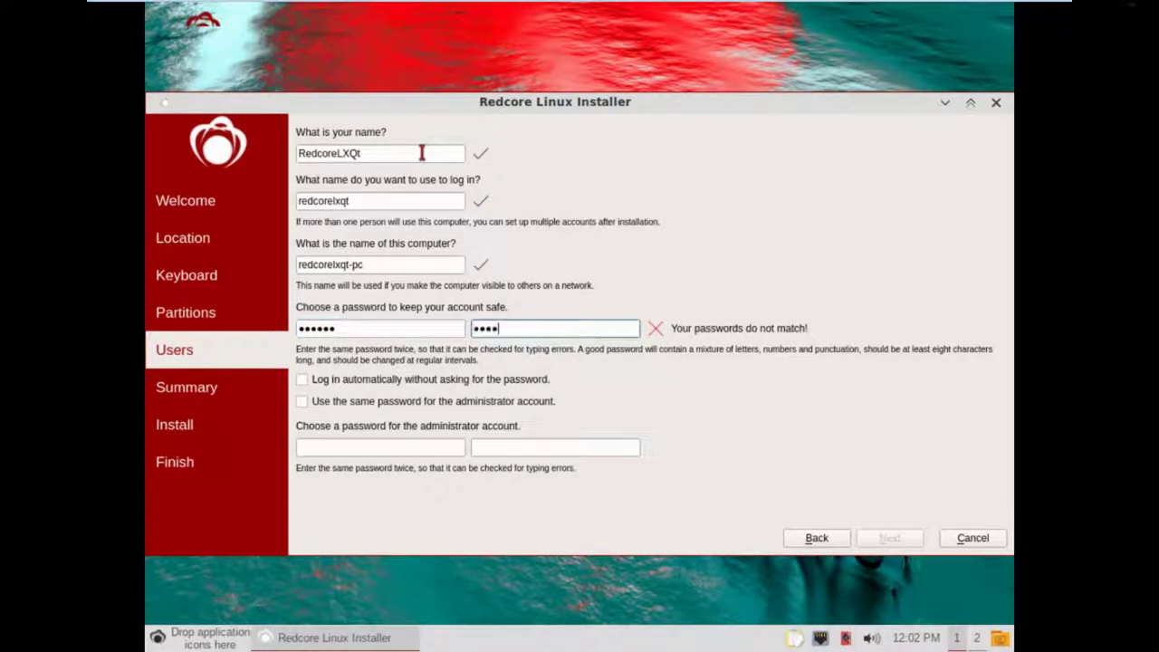
key(Tab)
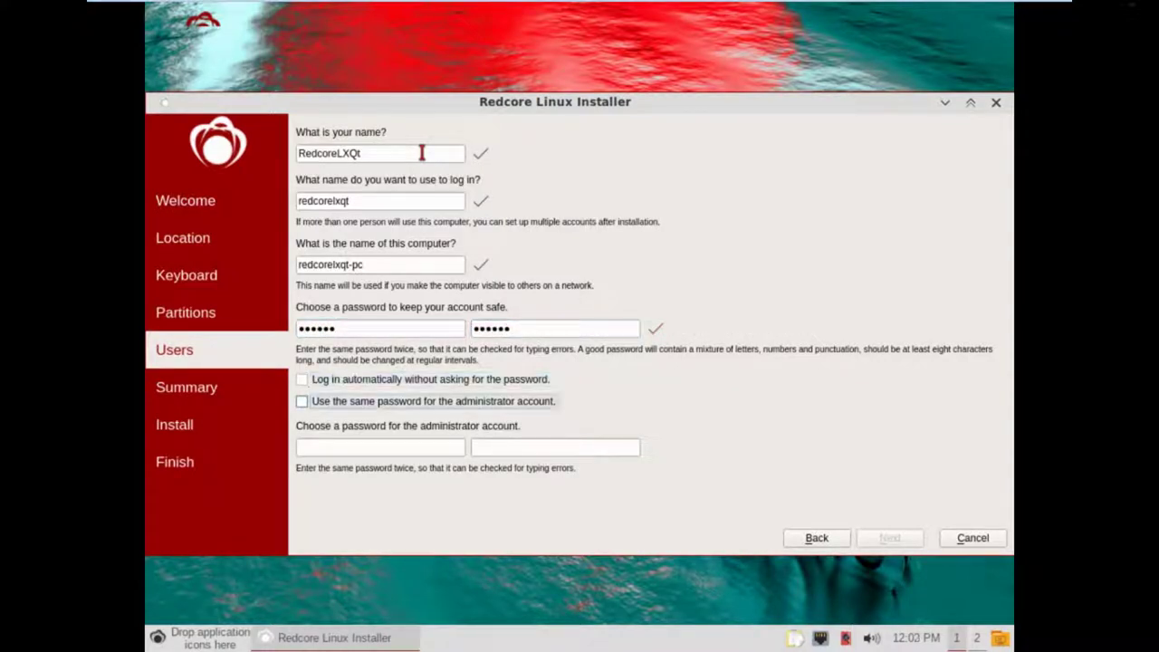
key(Tab)
key(space)
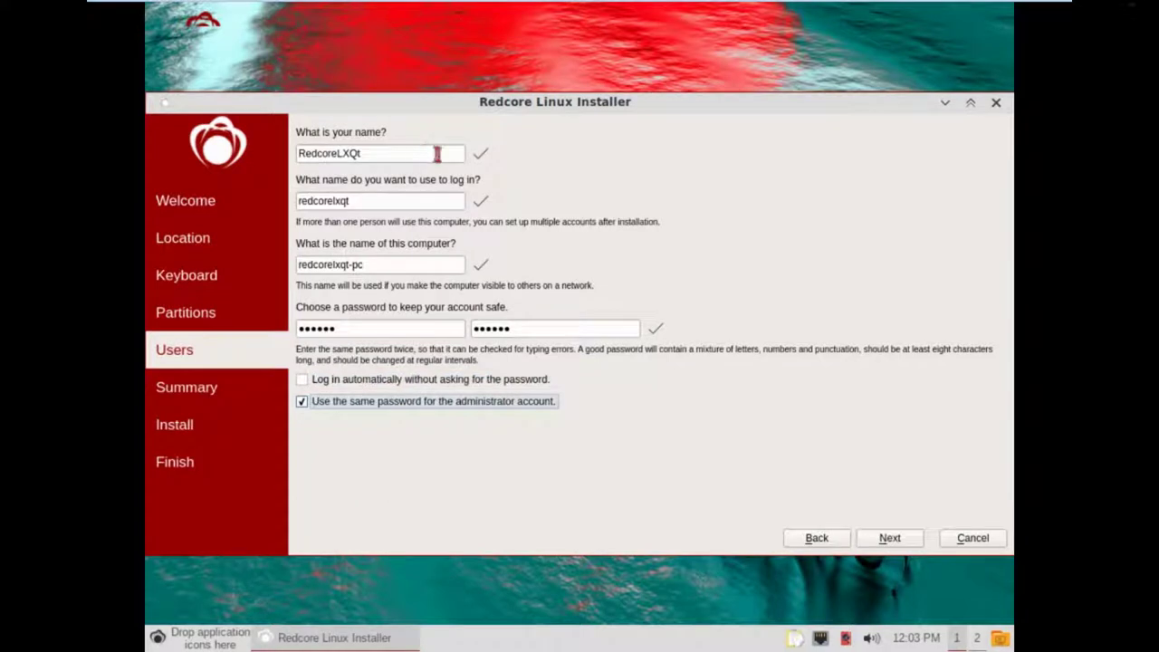
click(888, 540)
Confirm the Summary and choose Install now to start installing onto /dev/sda.
click(888, 539)
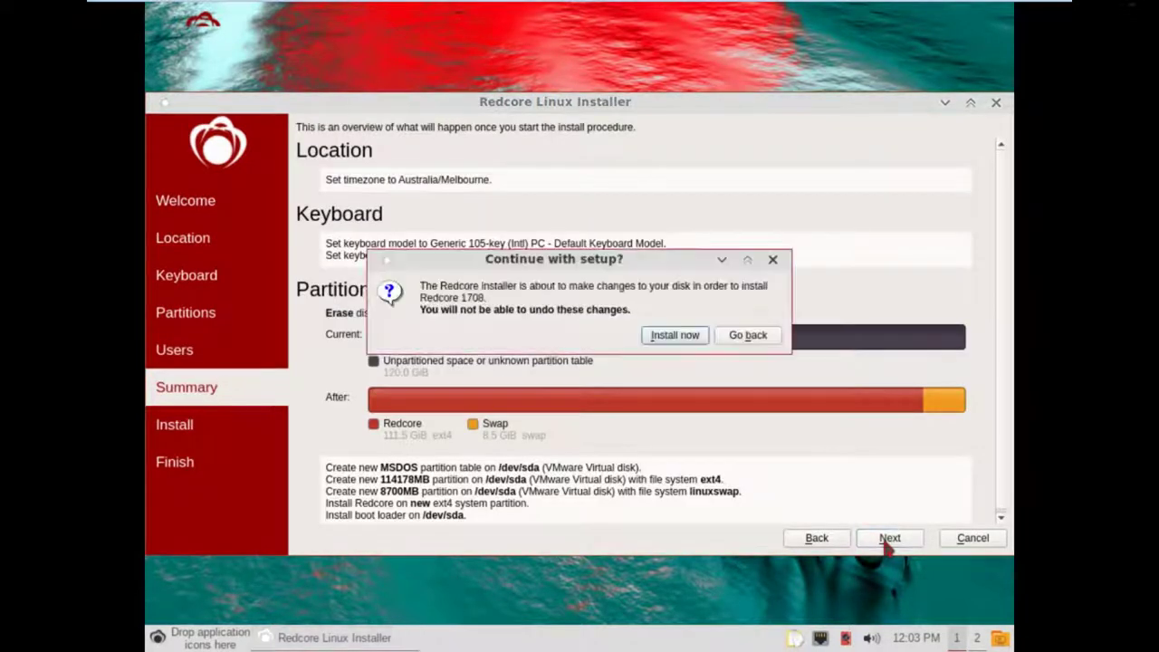
click(669, 343)
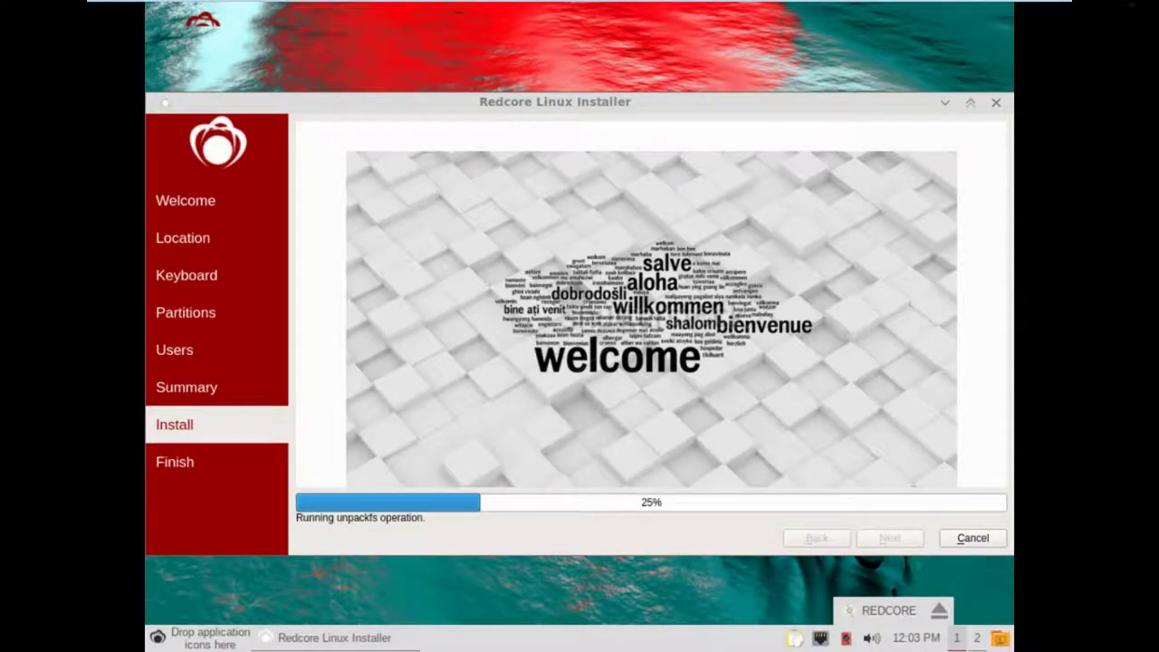
click(784, 262)
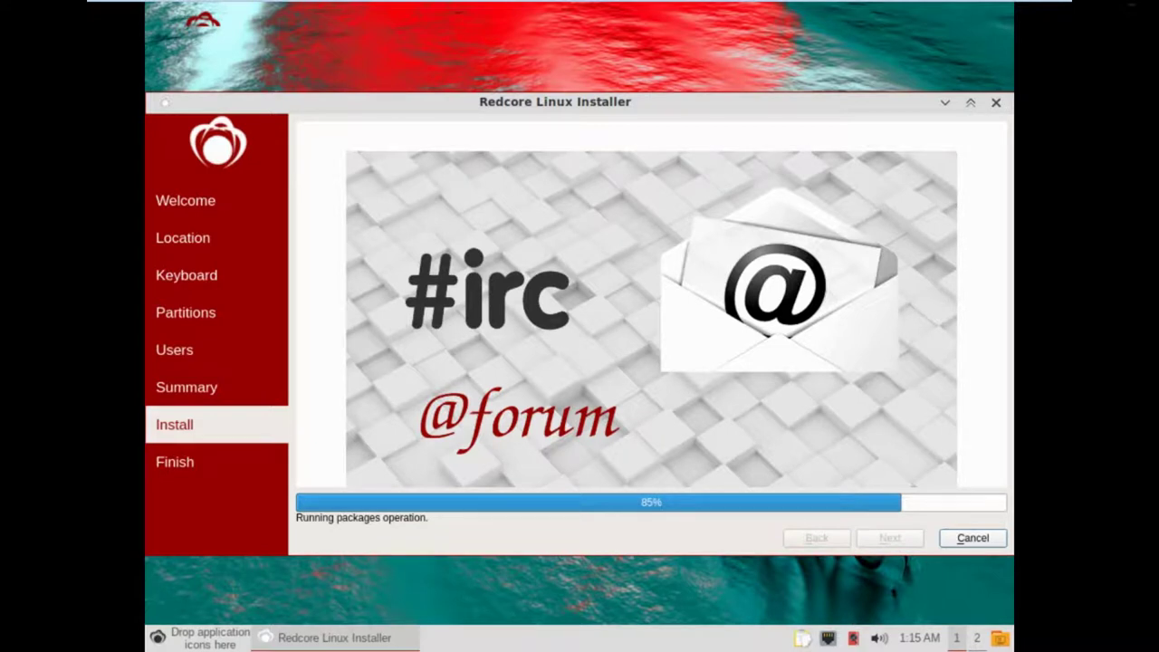
Open the 192.168.1.7 host tab to see RedcoreLXQt as the only powered-on machine.
mouse_move(842, 7)
click(660, 9)
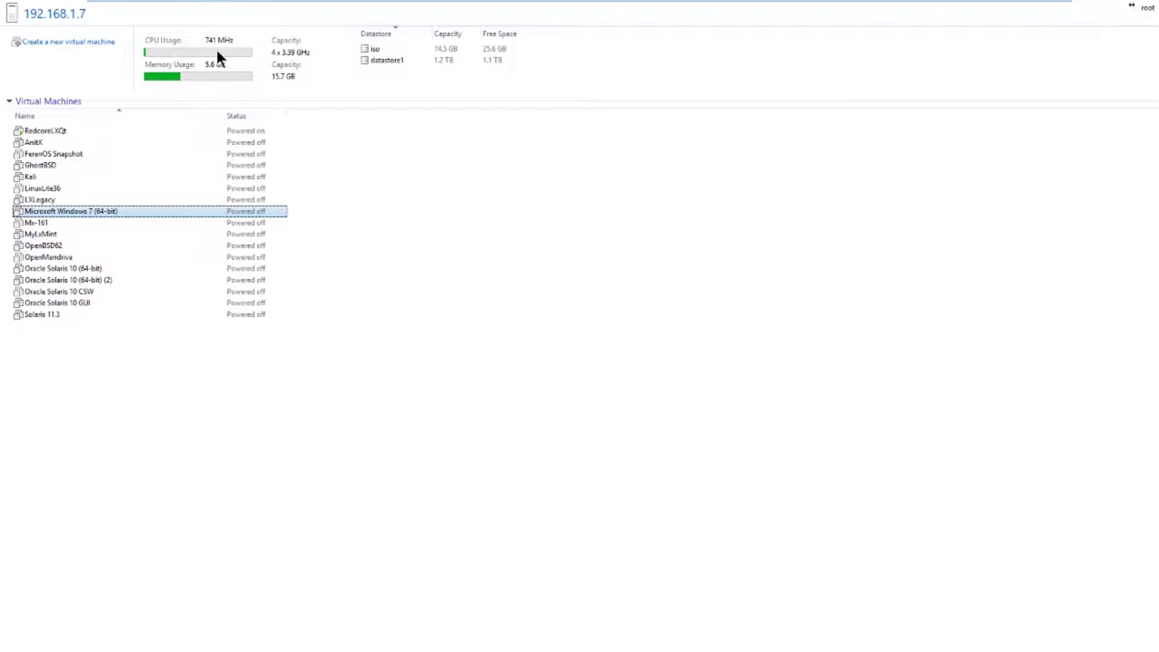
mouse_move(827, 4)
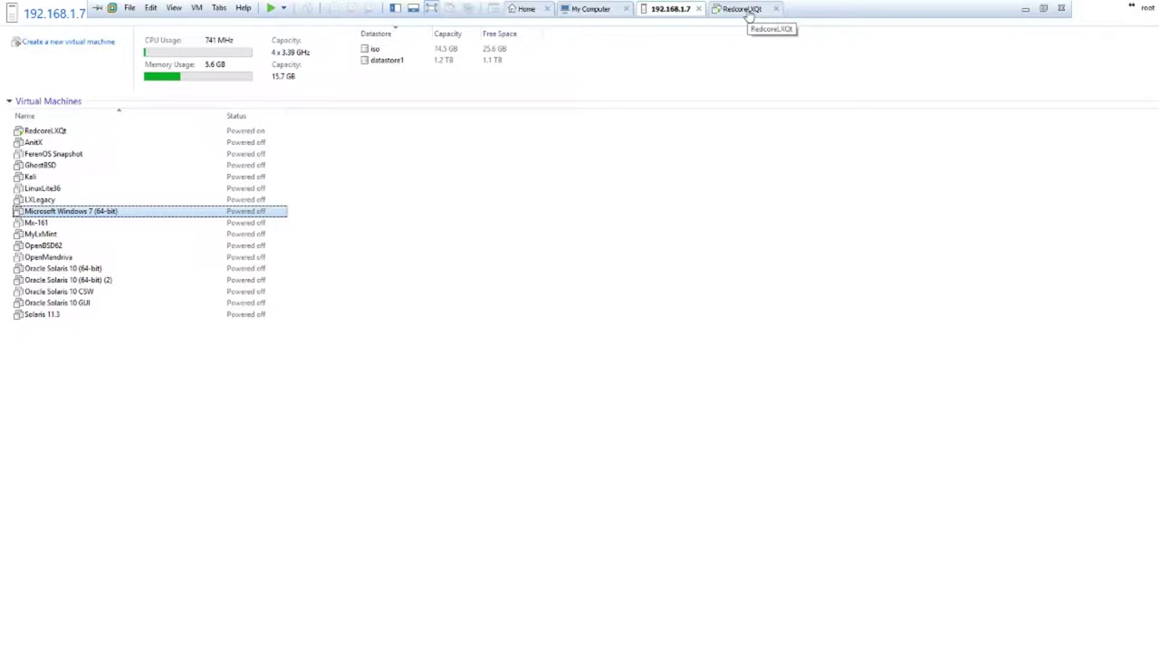
Go back to the RedcoreLXQt tab and tick Restart now once installation reports All done.
click(743, 9)
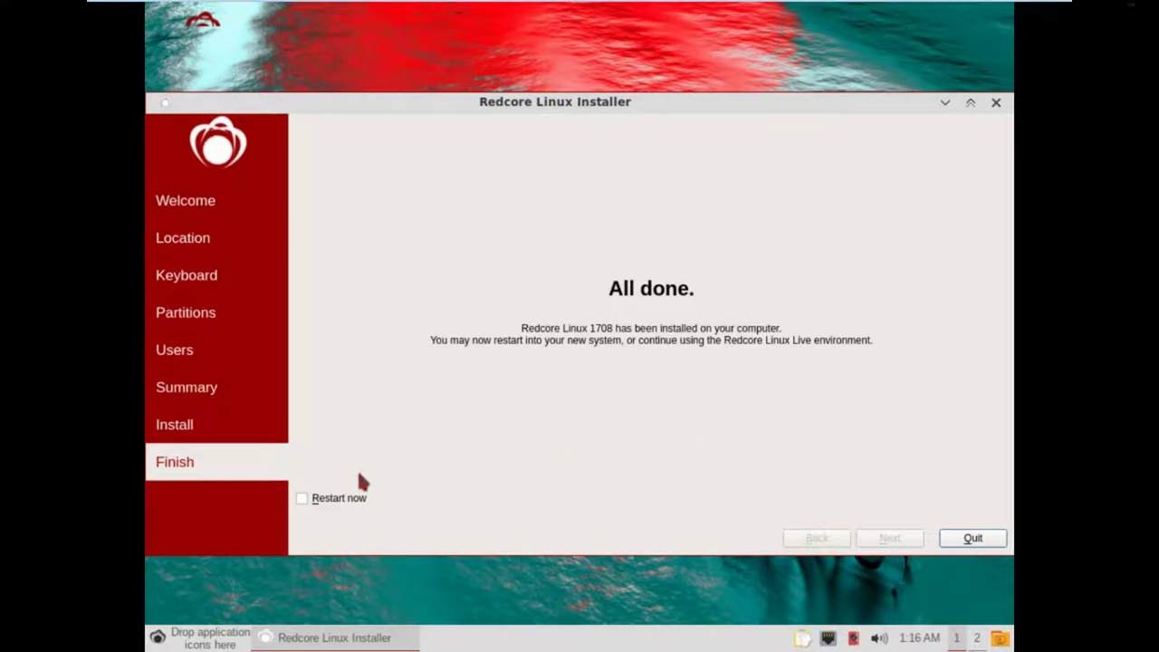
click(302, 499)
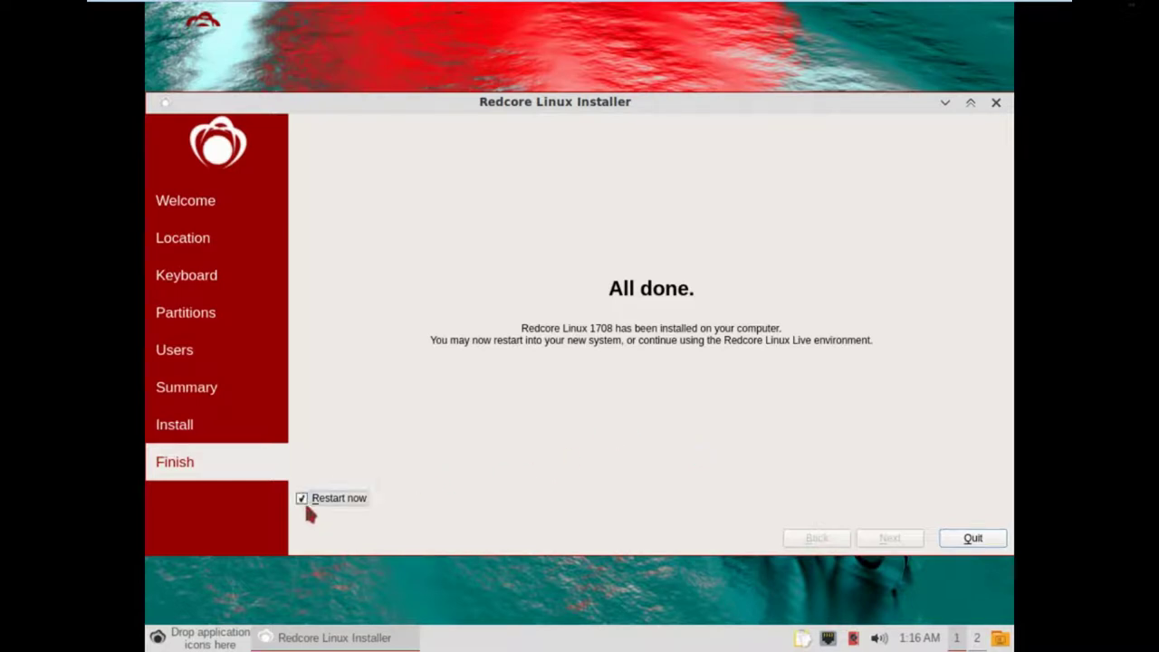
Quit the finished installer and open then dismiss the desktop right-click menu twice.
click(977, 543)
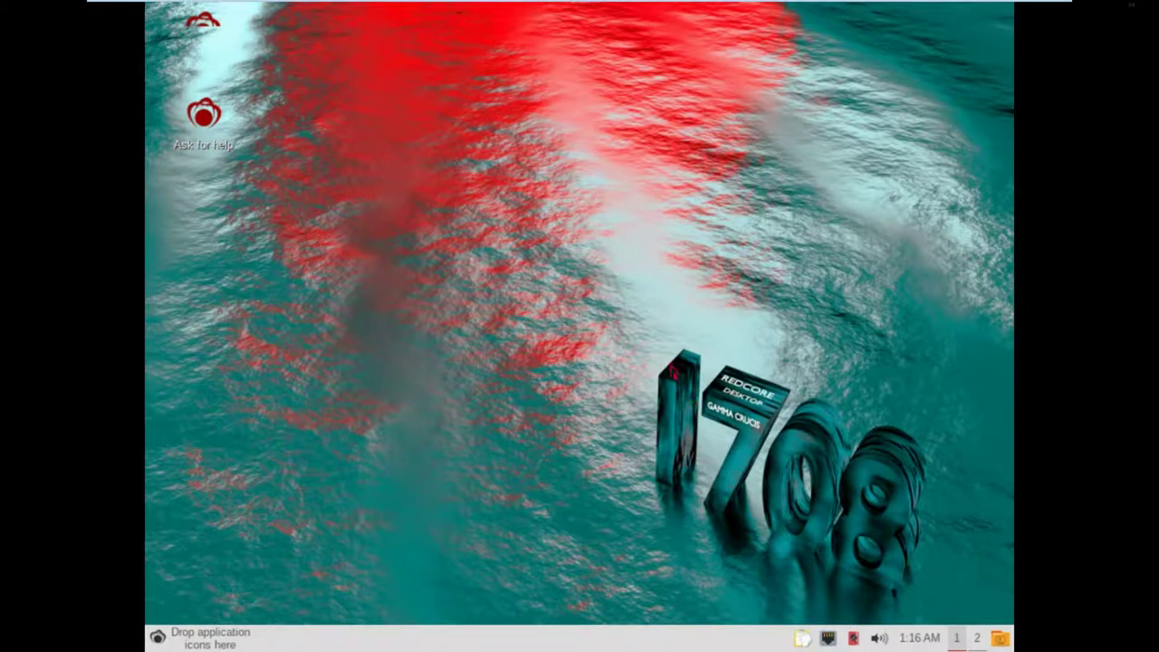
right_click(548, 291)
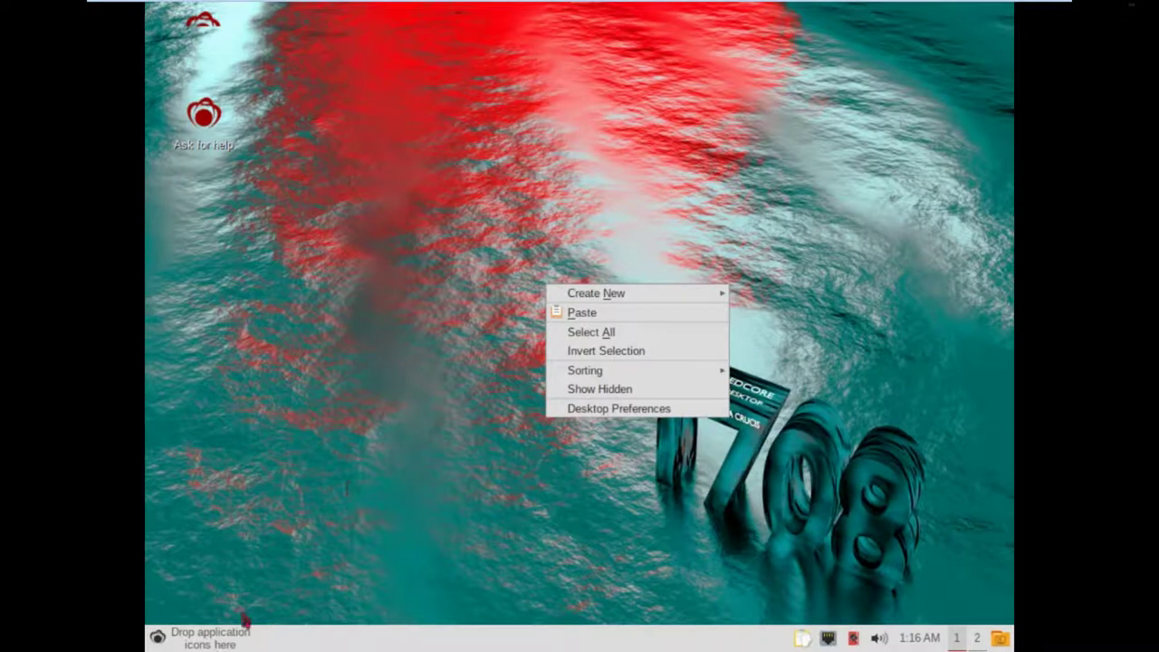
click(361, 498)
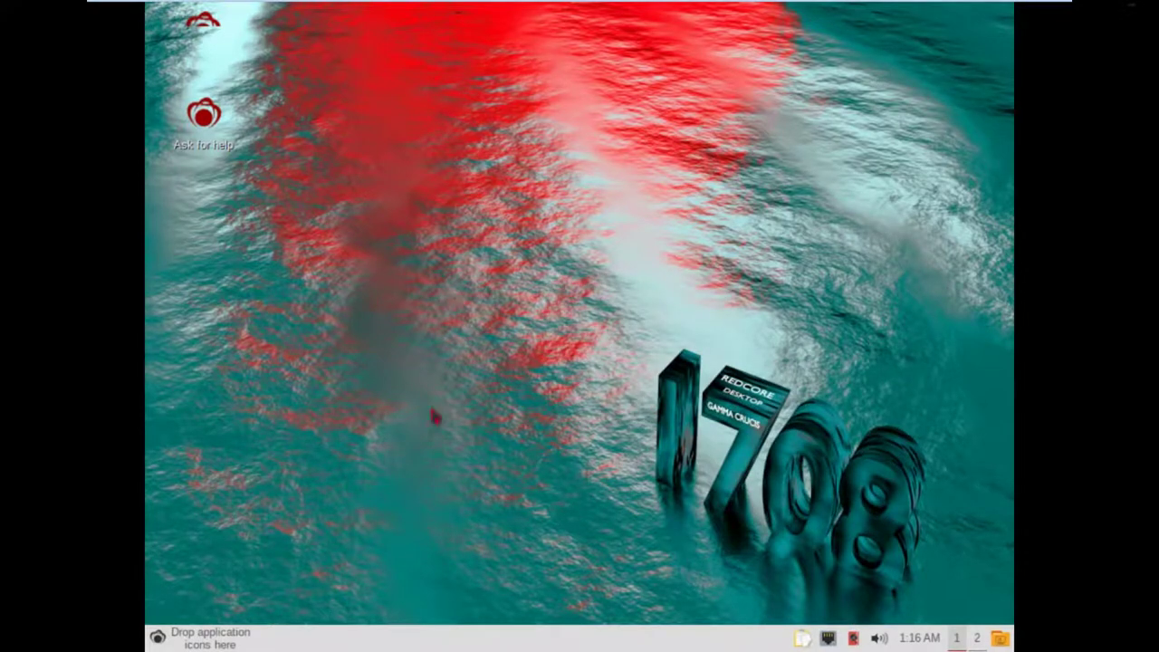
right_click(614, 328)
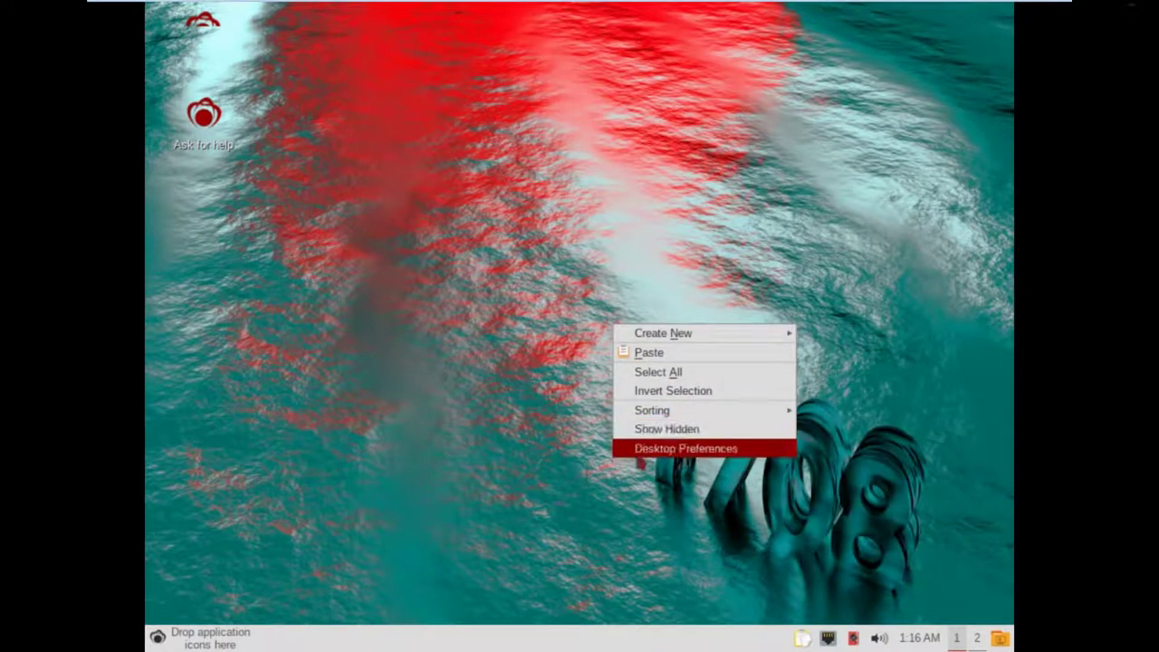
click(523, 431)
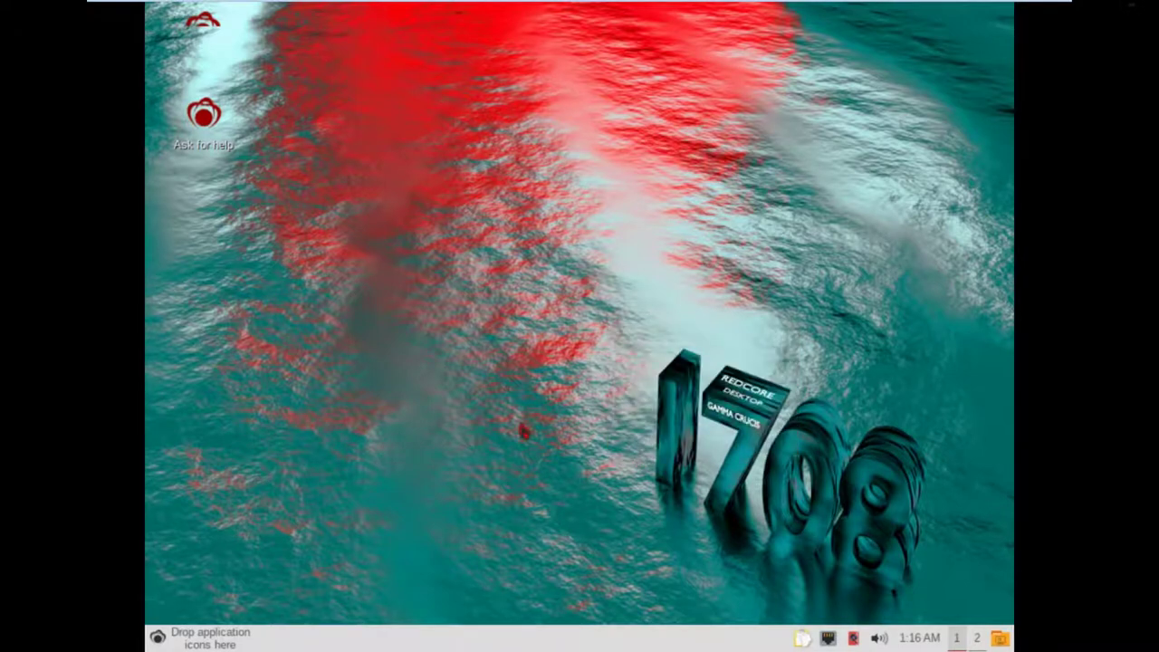
Switch to the second workspace and back, then return input focus to the VM.
click(979, 639)
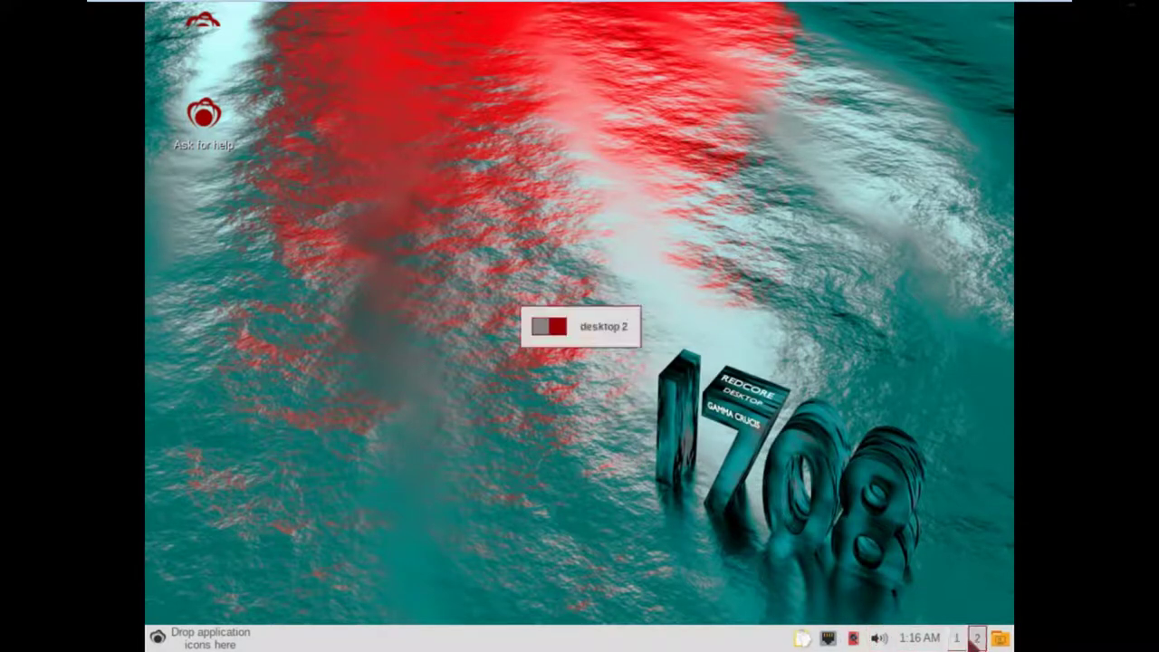
click(957, 638)
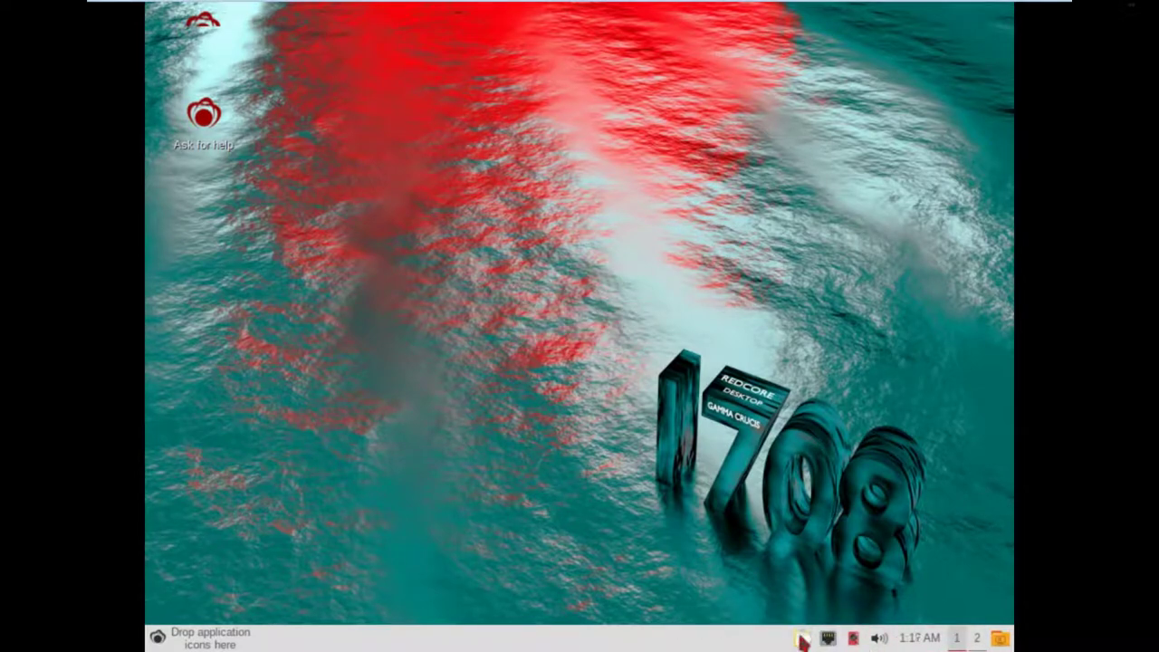
click(474, 501)
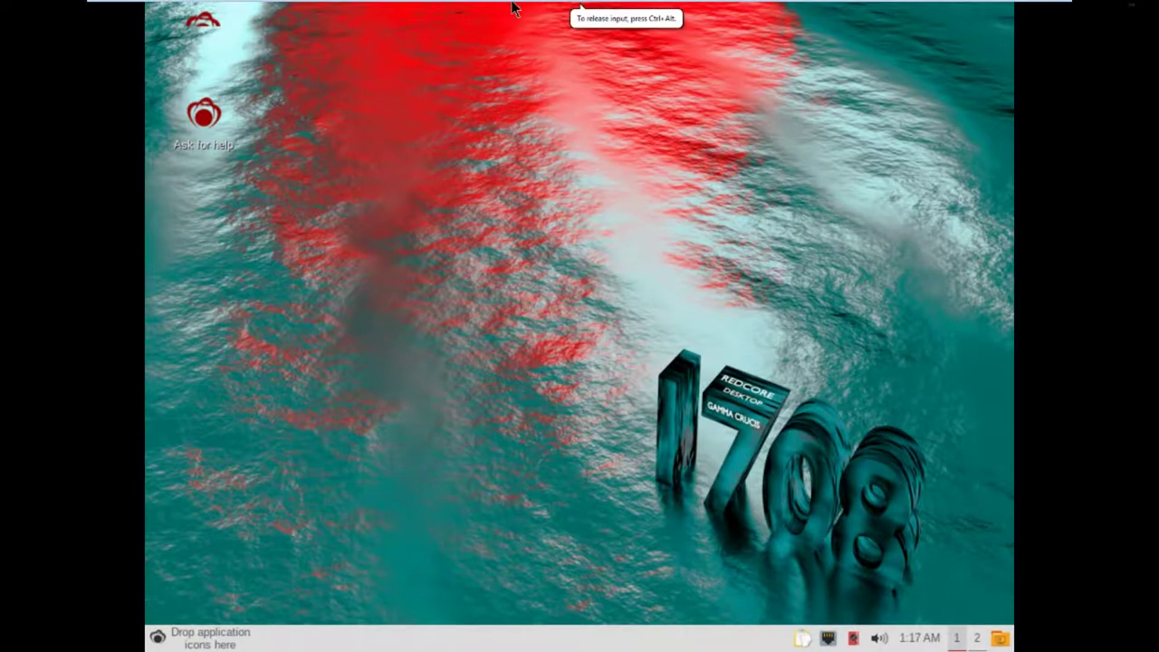
Reset the RedcoreLXQt virtual machine through Power > Reset and confirm the reset.
mouse_move(517, 7)
right_click(752, 11)
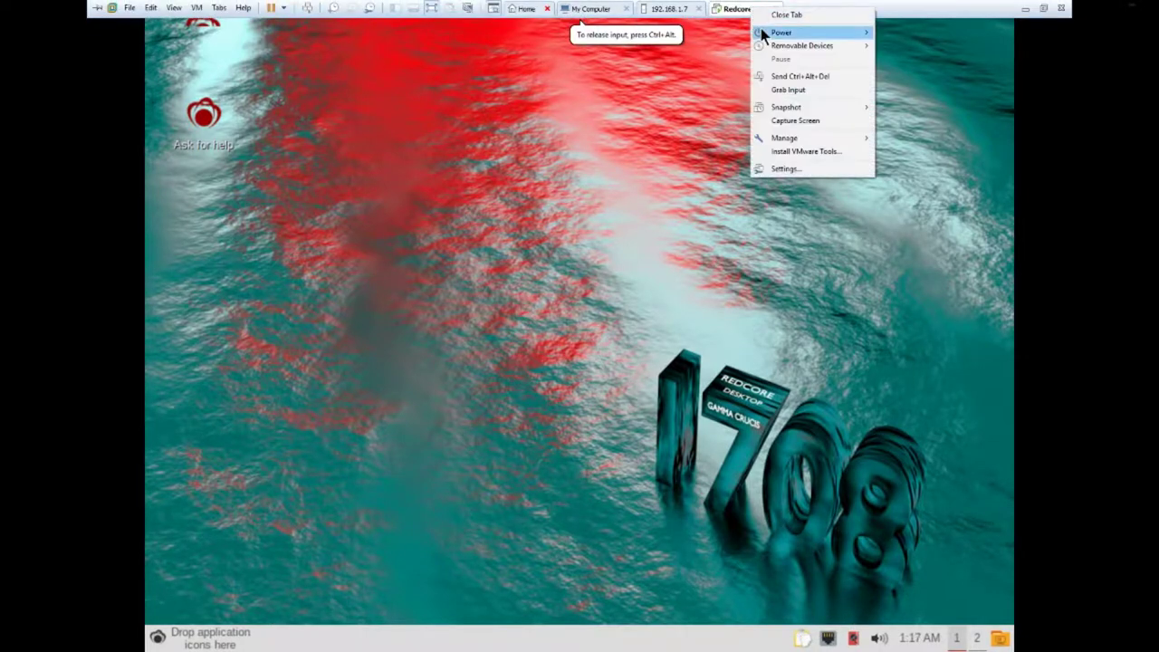
mouse_move(767, 32)
click(899, 73)
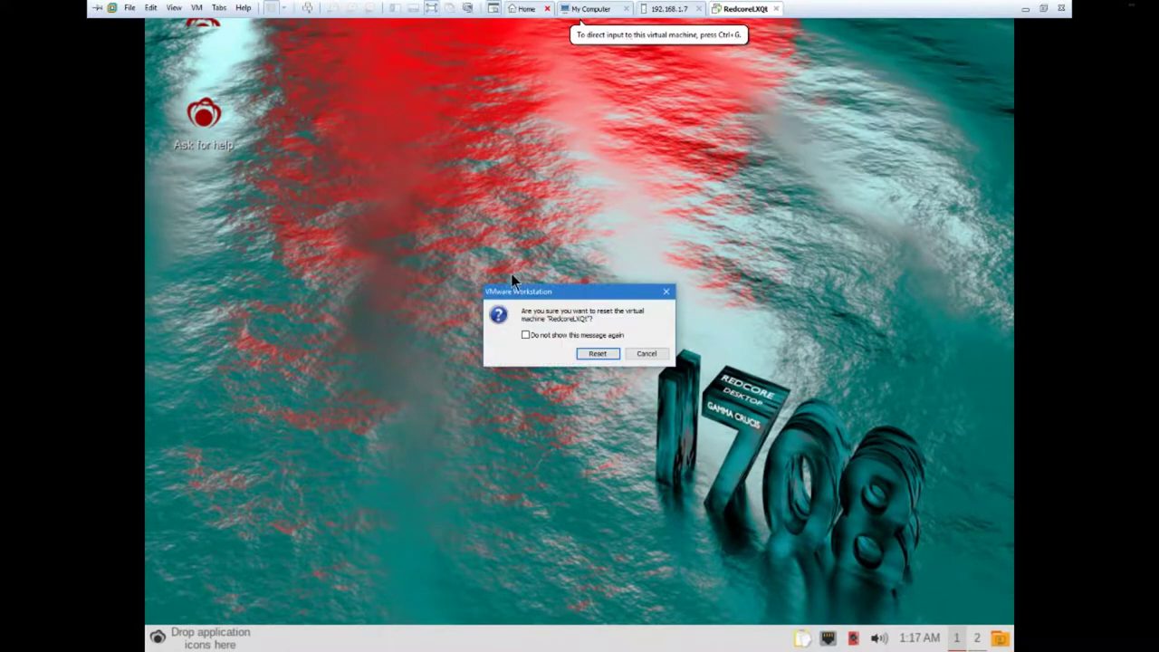
click(591, 354)
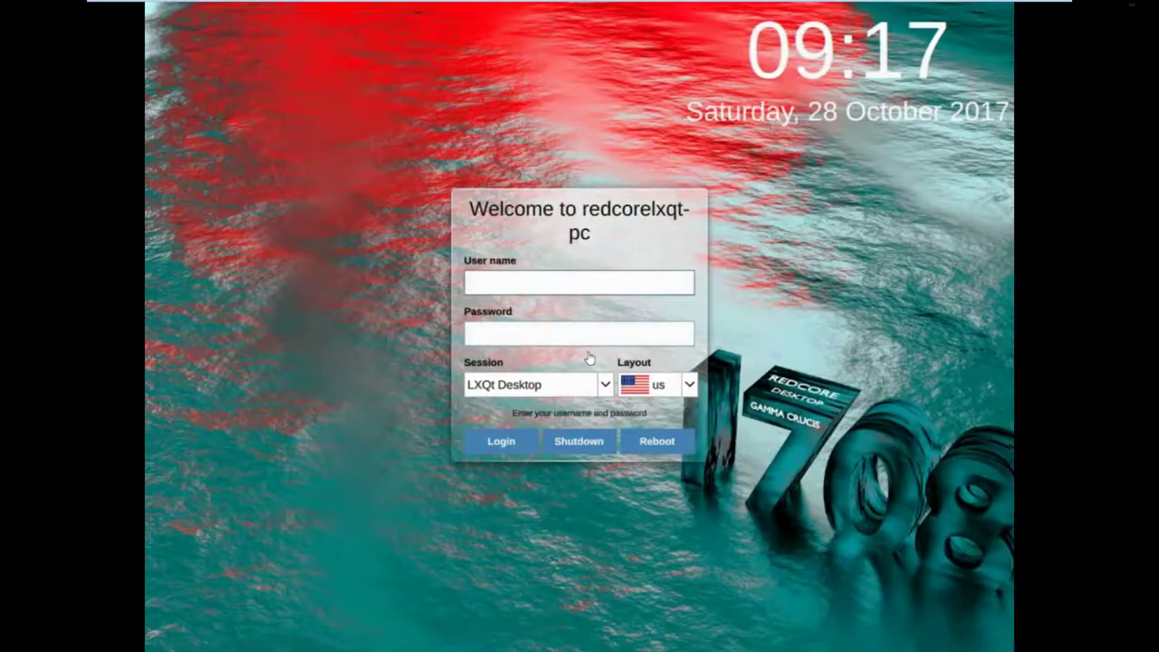
Attempt a login with user name 'RedcoreLXQt' and the account password.
click(542, 282)
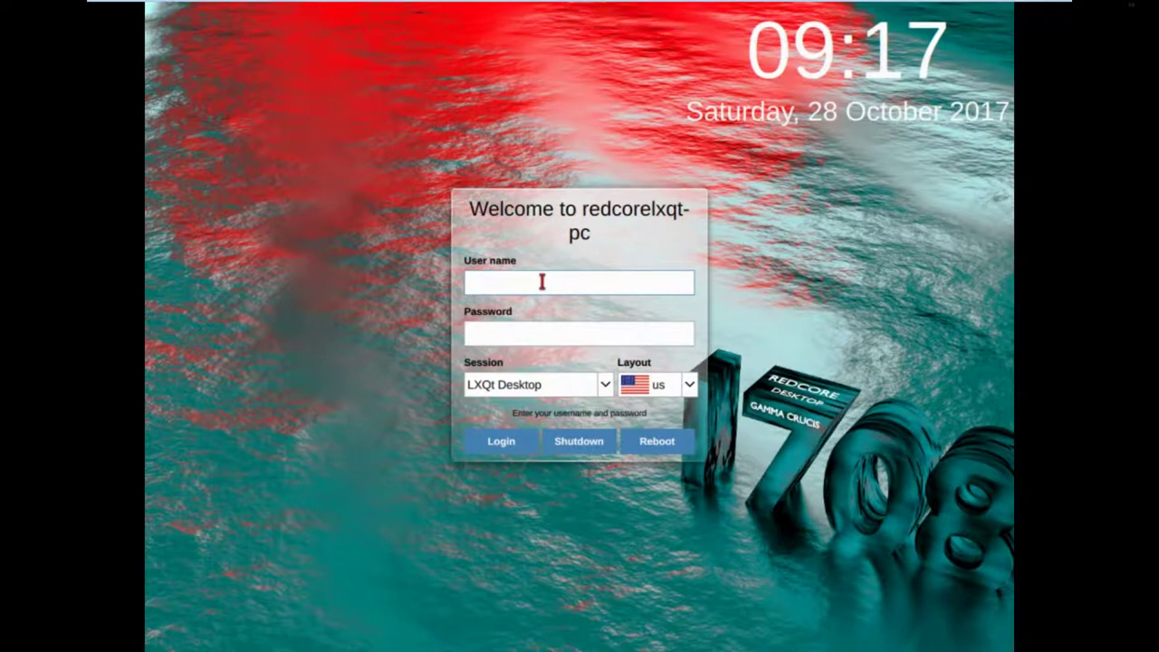
text(RedcoreLXQt)
key(Tab)
text(******)
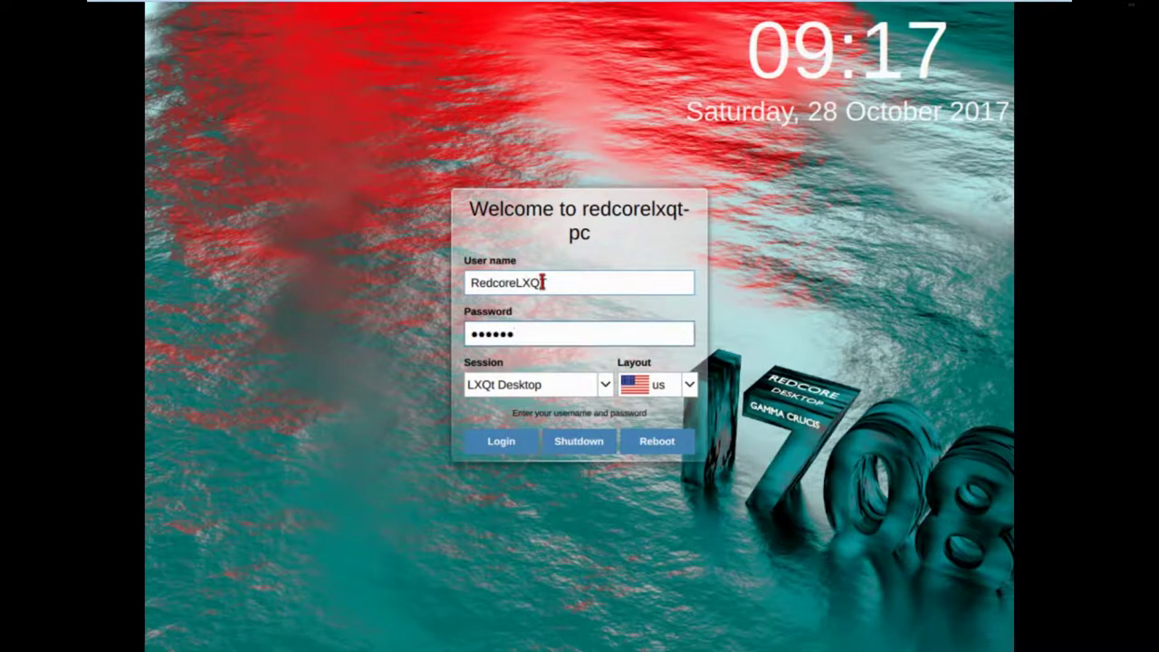
key(Return)
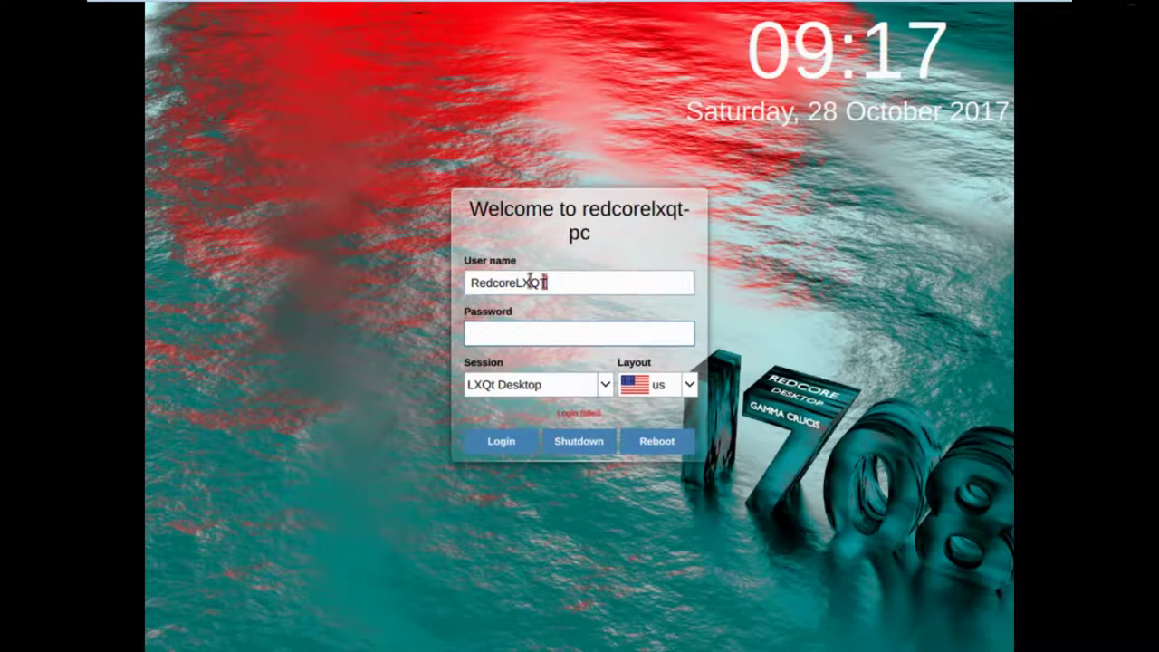
Correct the user name to lowercase 'redcorelxqt' for the login.
click(589, 283)
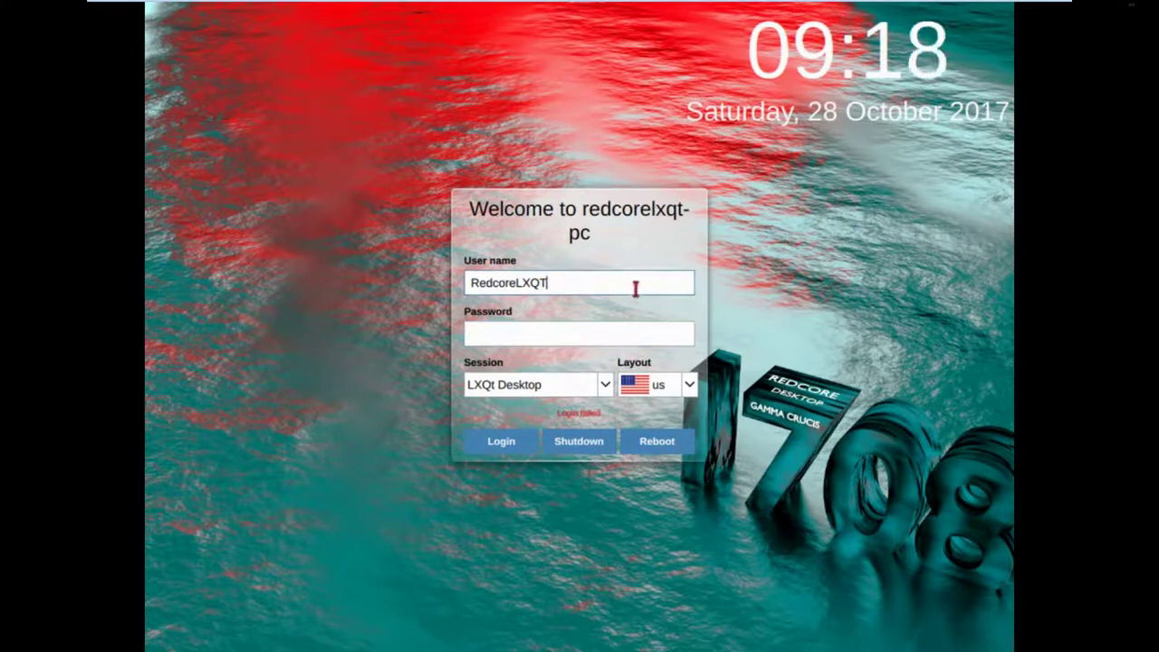
key(BackSpace)
key(BackSpace)
key(BackSpace)
key(BackSpace)
key(BackSpace)
key(BackSpace)
key(BackSpace)
key(BackSpace)
key(BackSpace)
key(BackSpace)
key(BackSpace)
text(redcore)
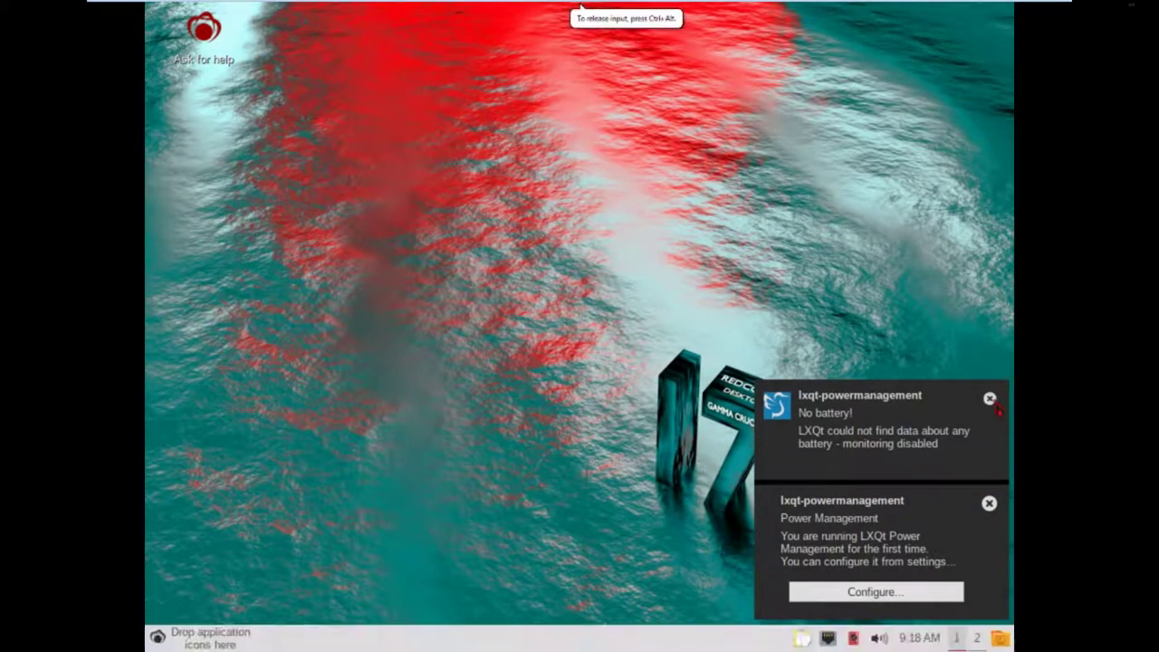
Dismiss both power notifications and enable 'Show menus provided by window managers' in Desktop Preferences' Advanced tab.
click(989, 397)
click(989, 491)
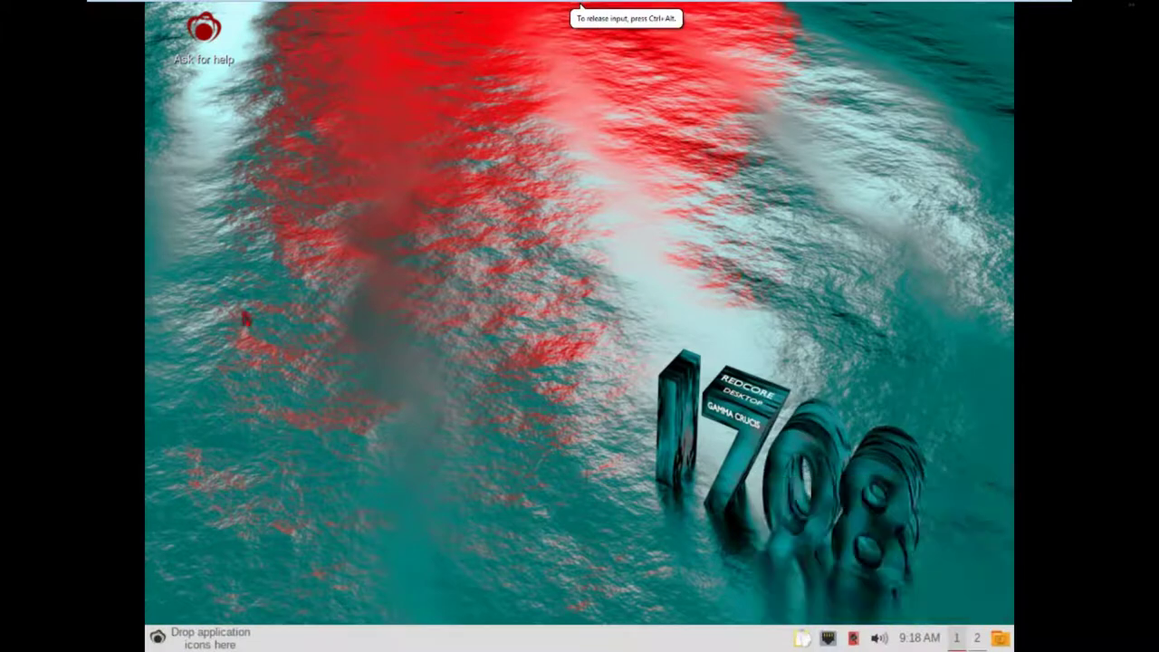
right_click(307, 299)
click(345, 428)
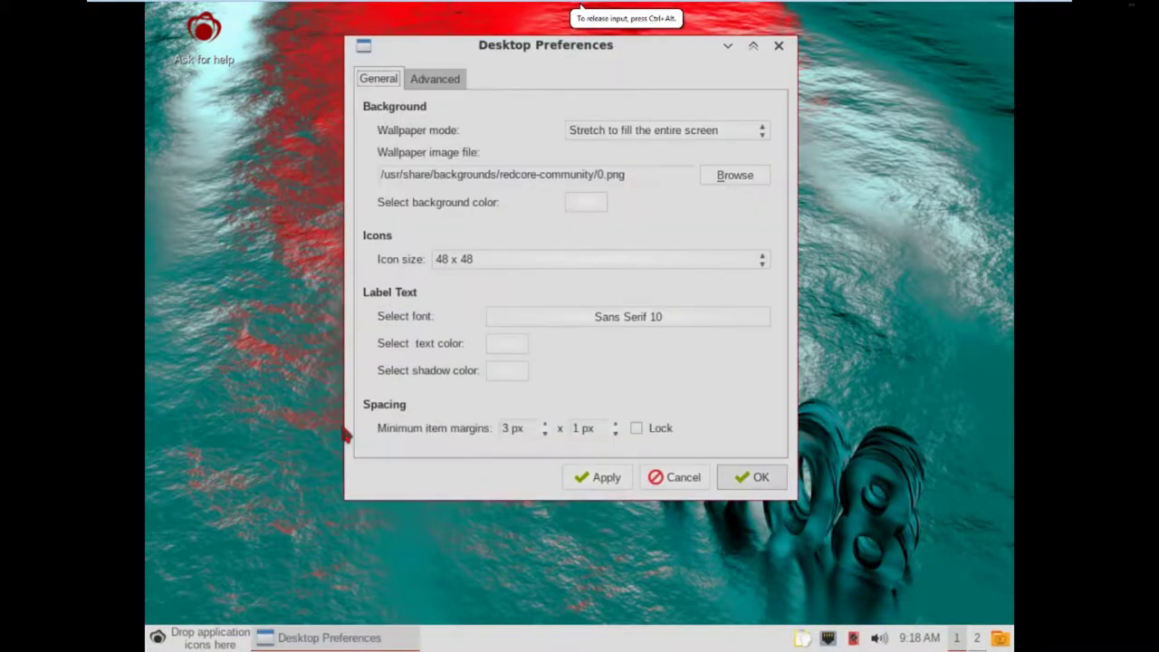
click(429, 80)
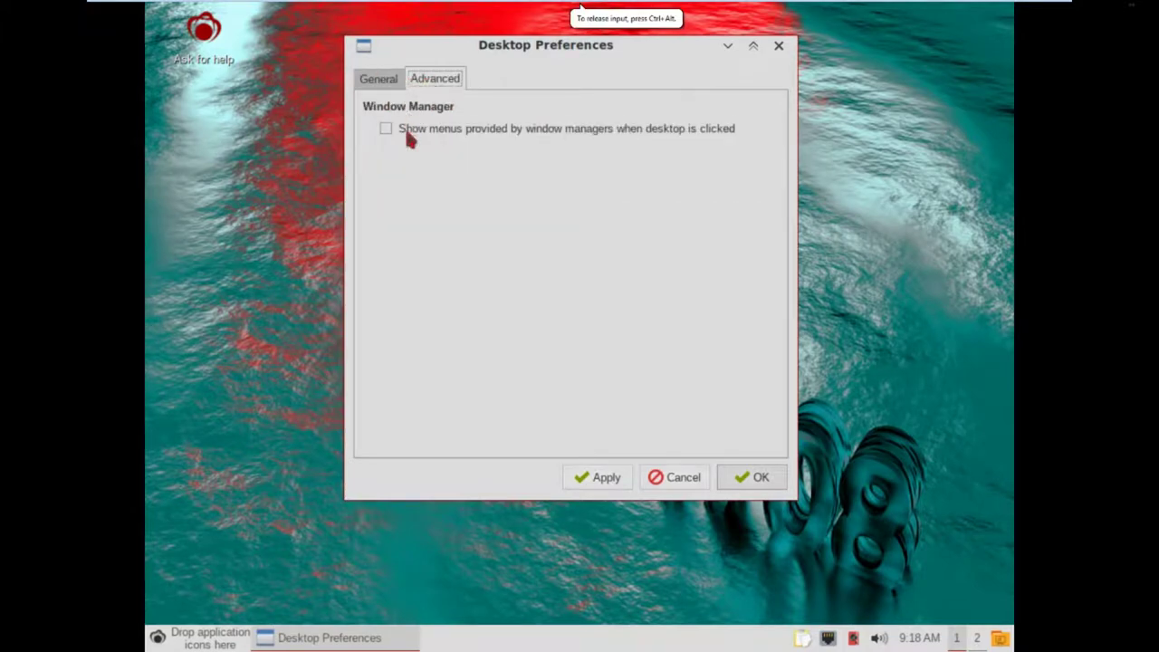
click(407, 133)
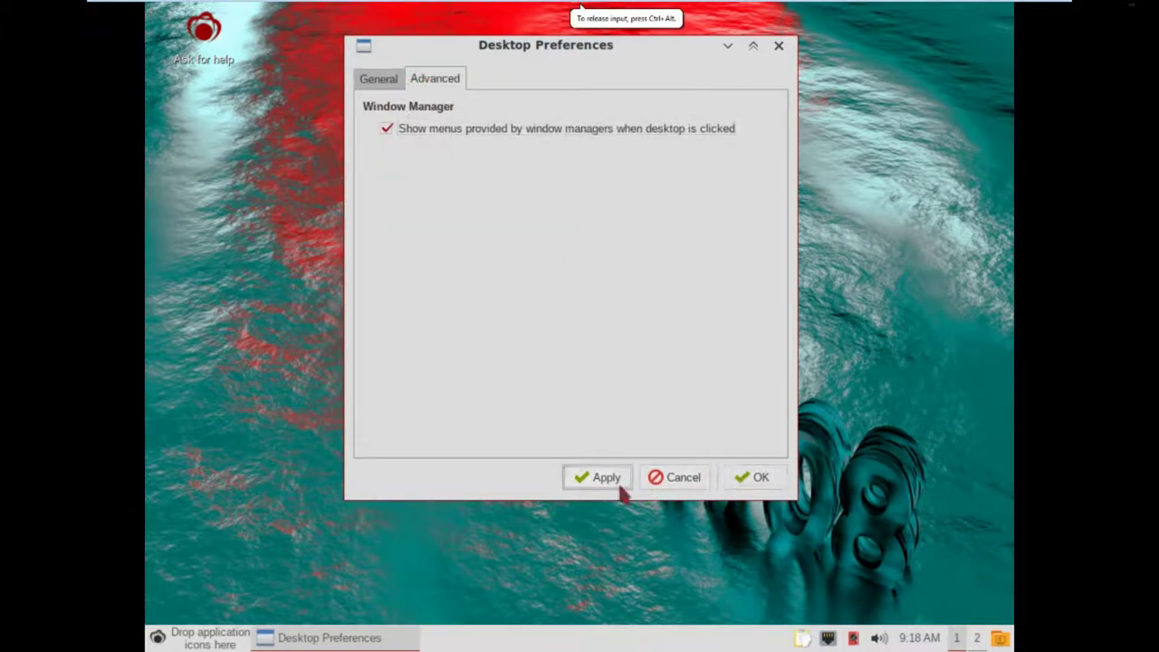
click(750, 487)
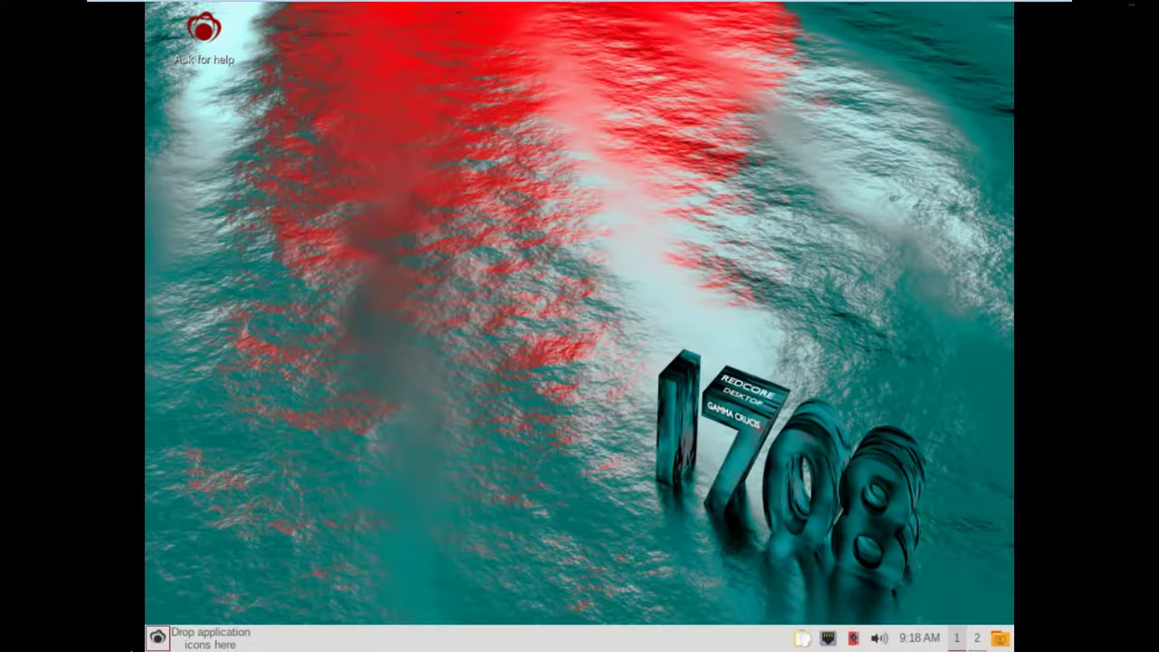
Launch LXQt Monitor settings from Preferences and switch the VM to windowed view.
click(159, 639)
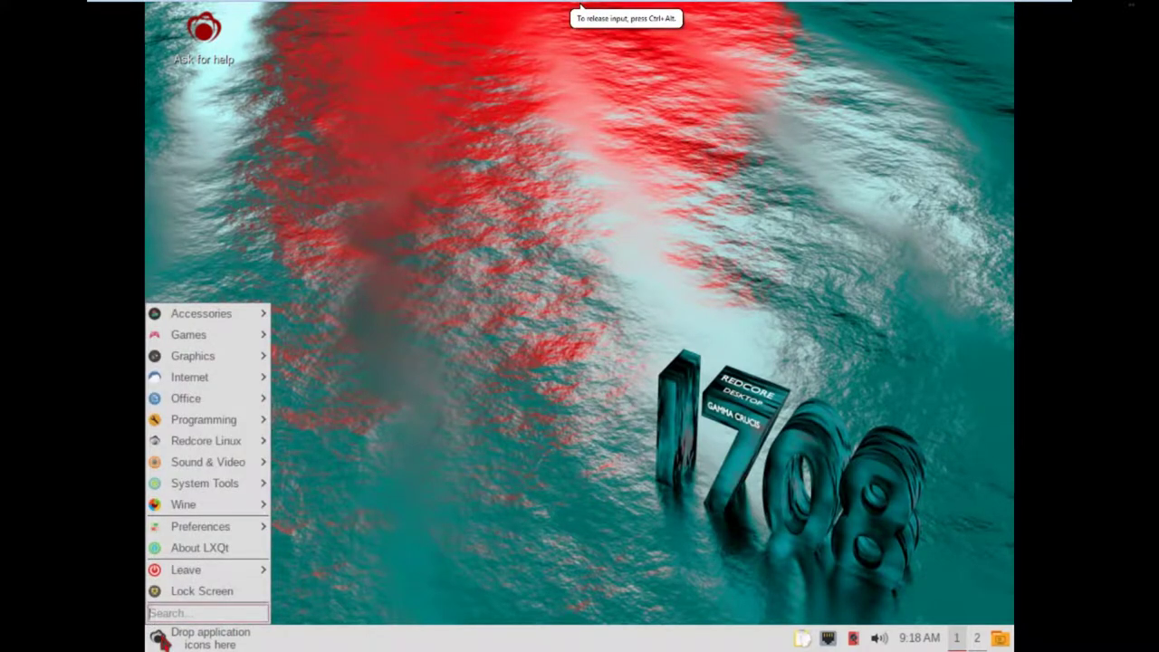
mouse_move(250, 534)
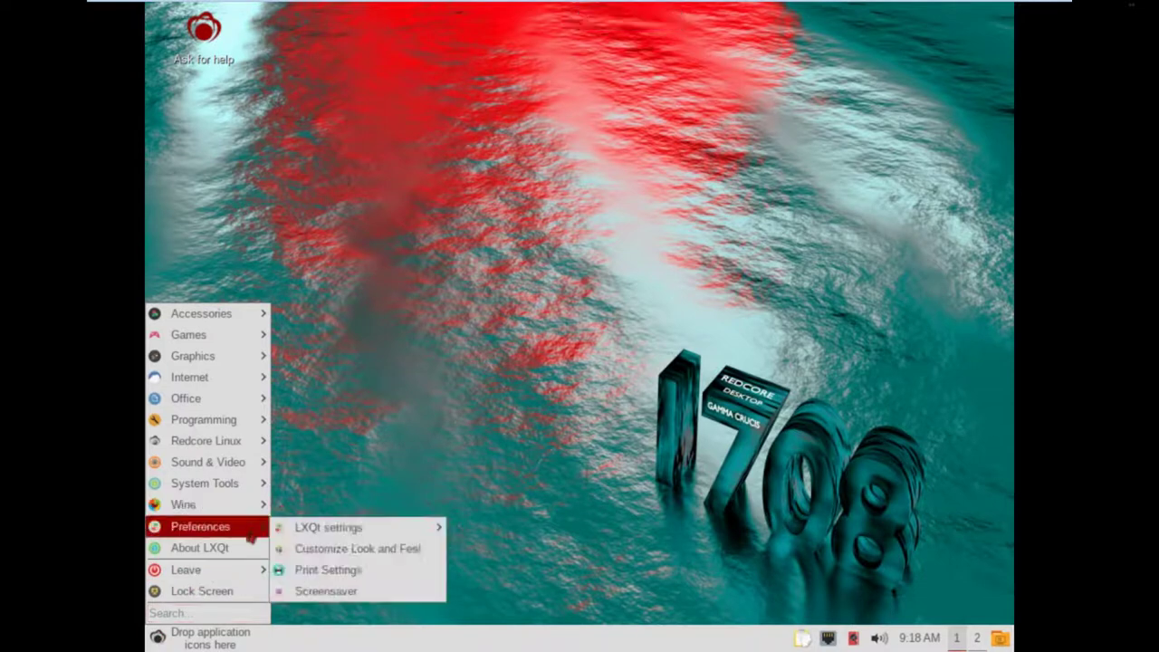
mouse_move(321, 538)
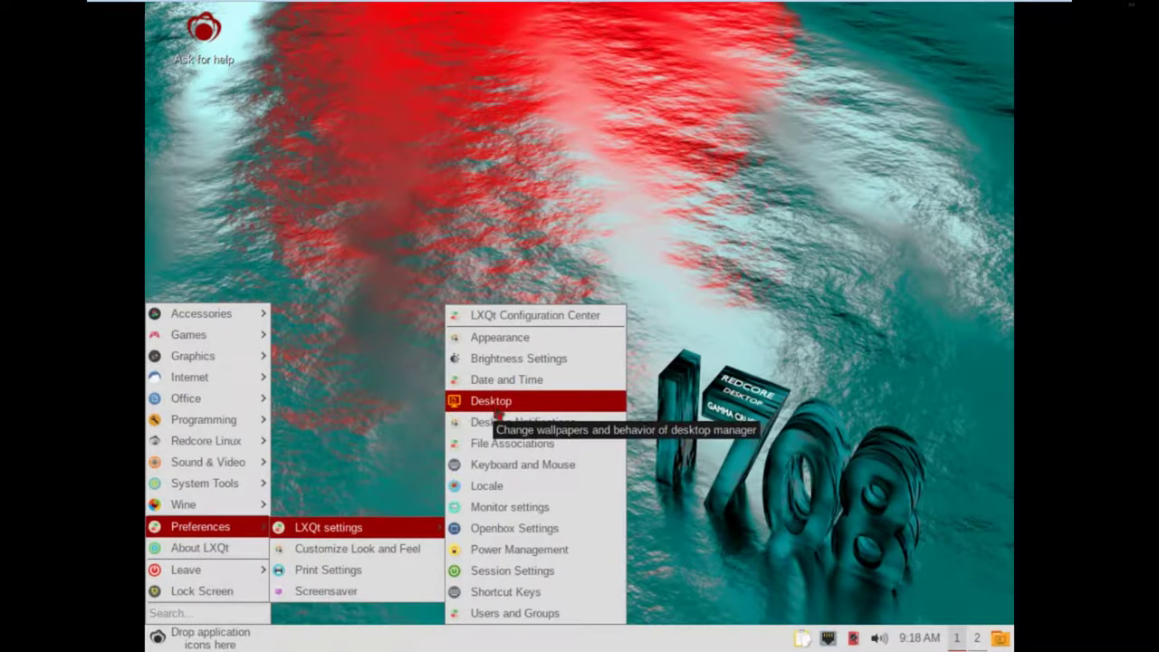
click(494, 507)
mouse_move(477, 4)
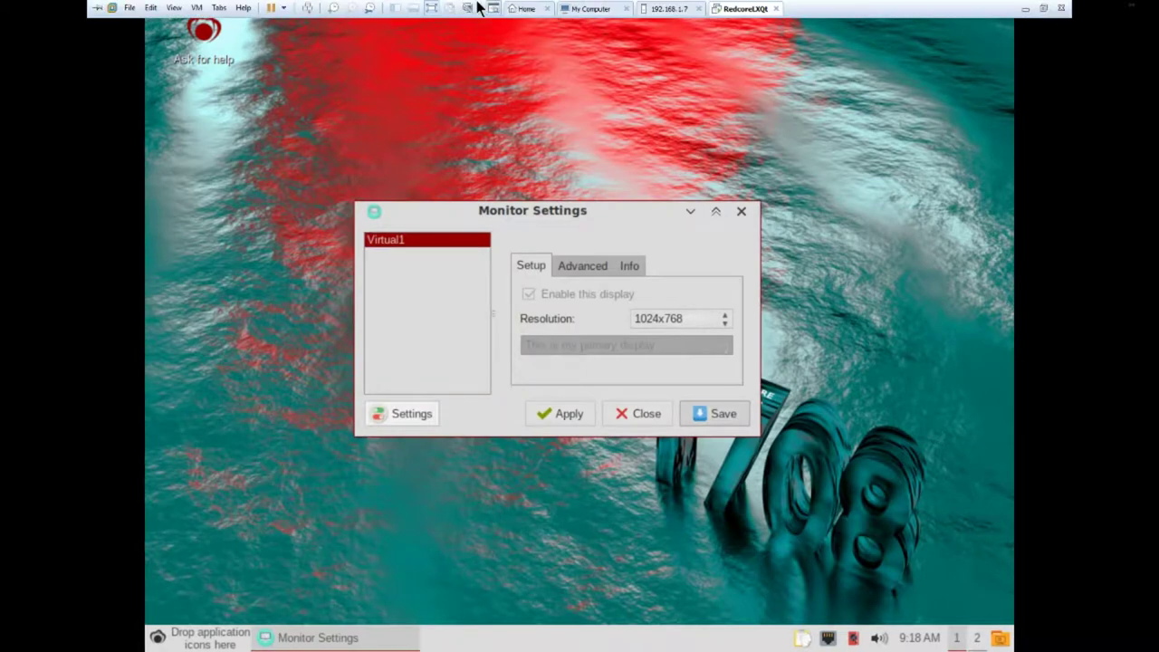
click(428, 14)
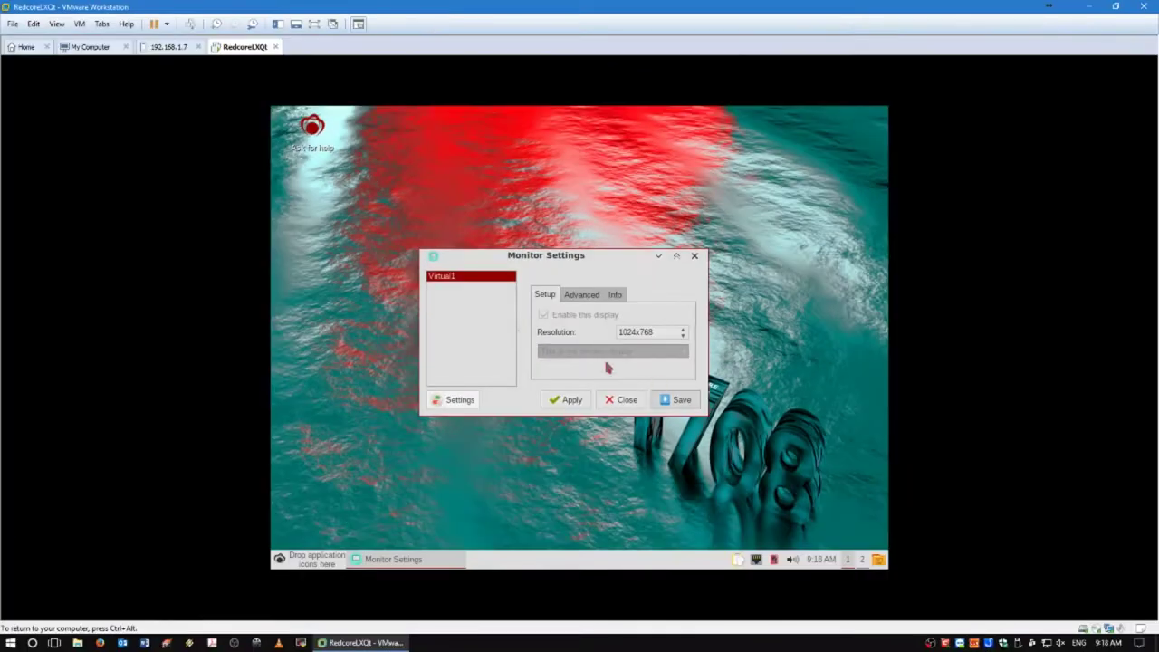
Apply and keep 1440x900, restore full screen, save the monitor settings, and close the dialog.
click(672, 334)
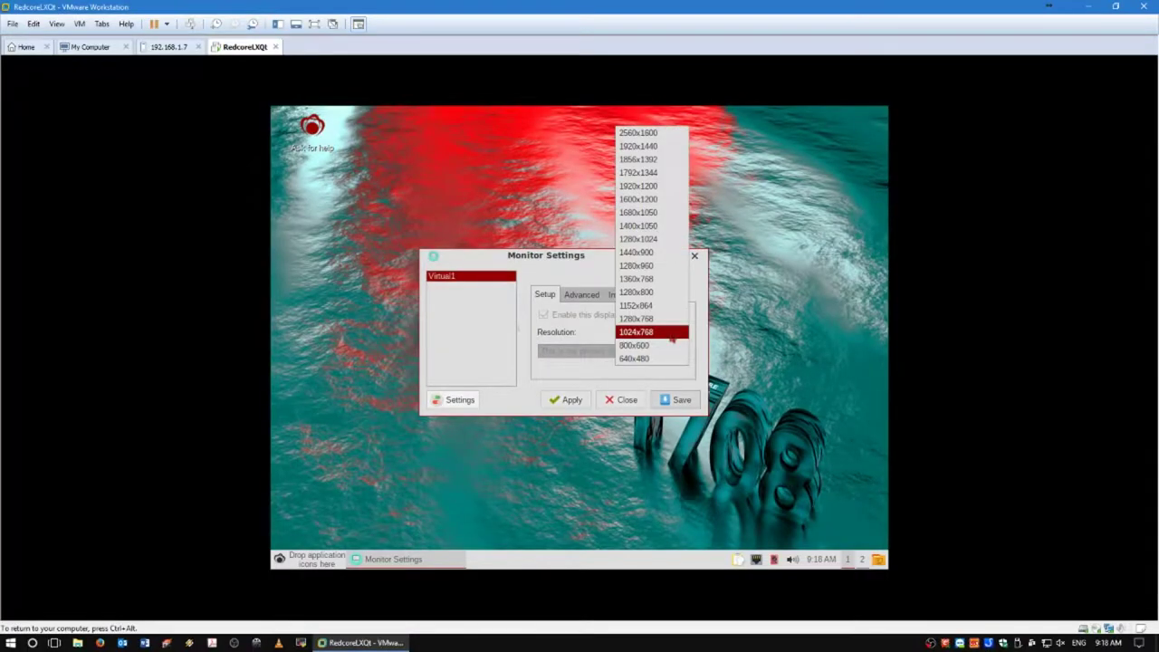
click(635, 252)
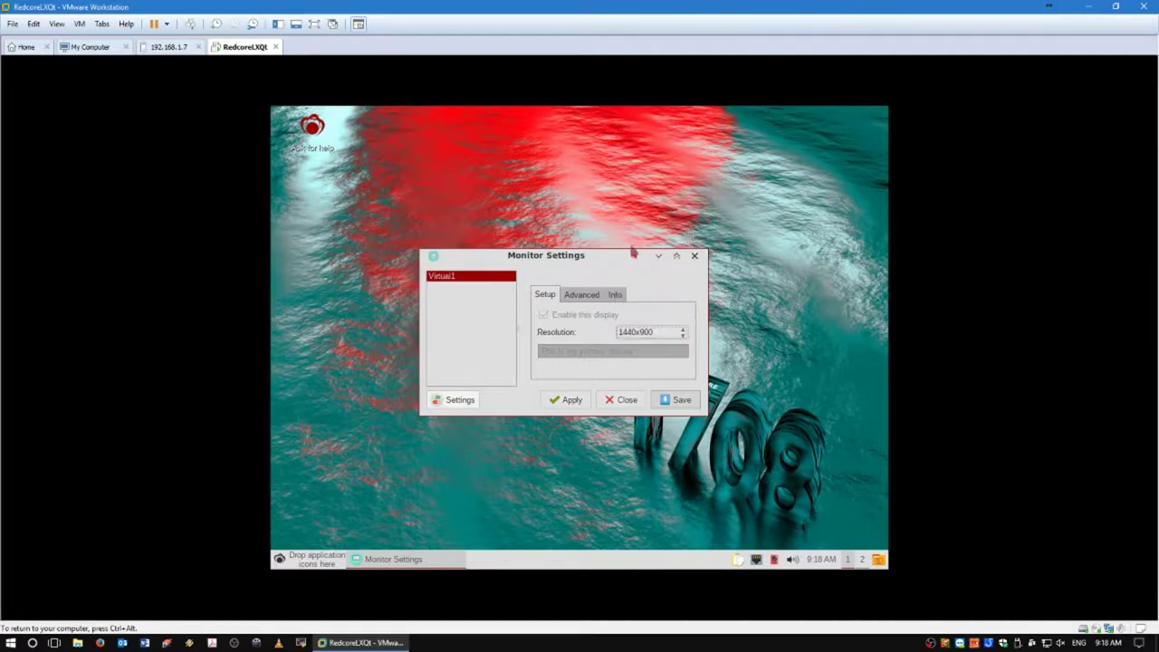
click(569, 400)
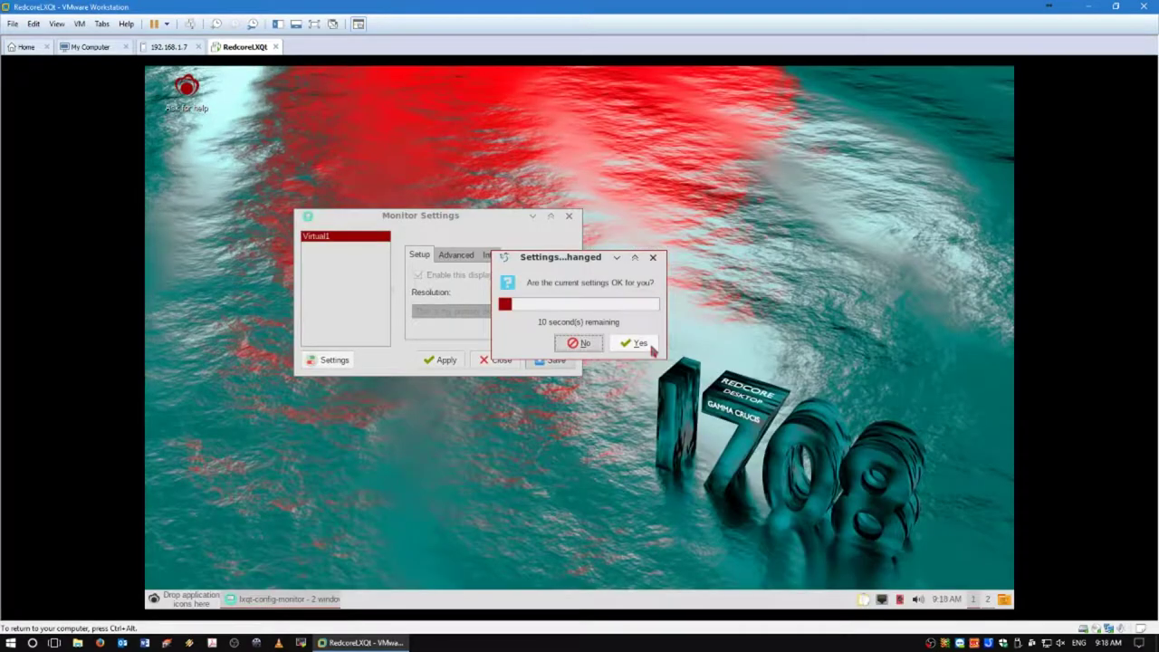
click(639, 343)
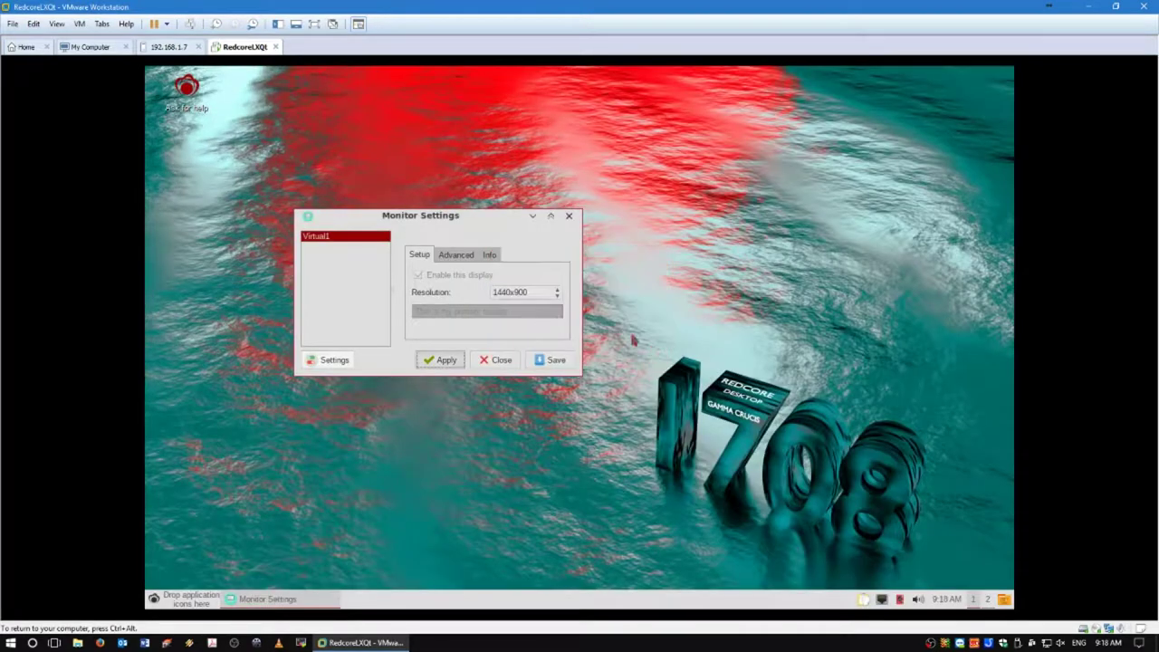
click(314, 24)
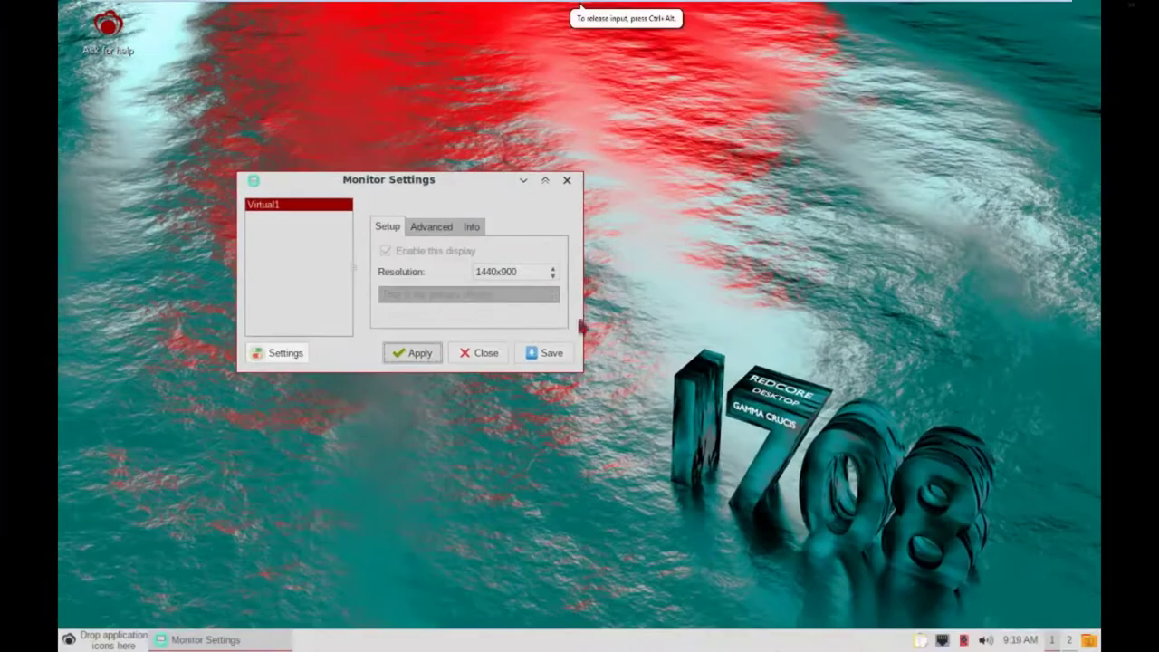
click(551, 353)
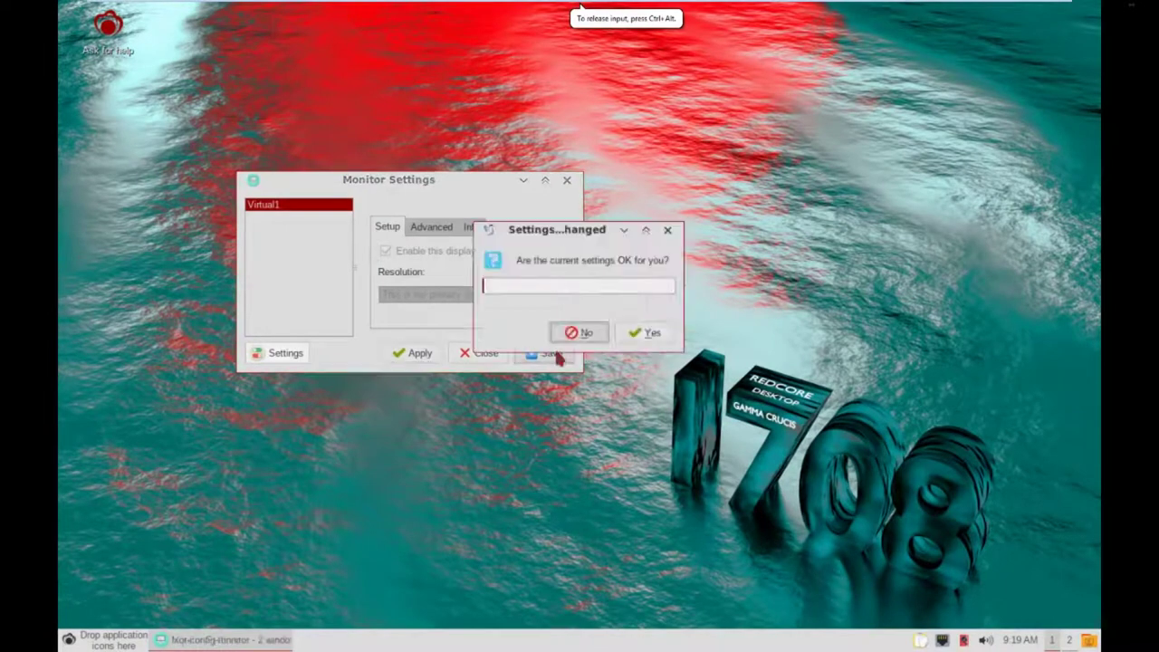
click(646, 333)
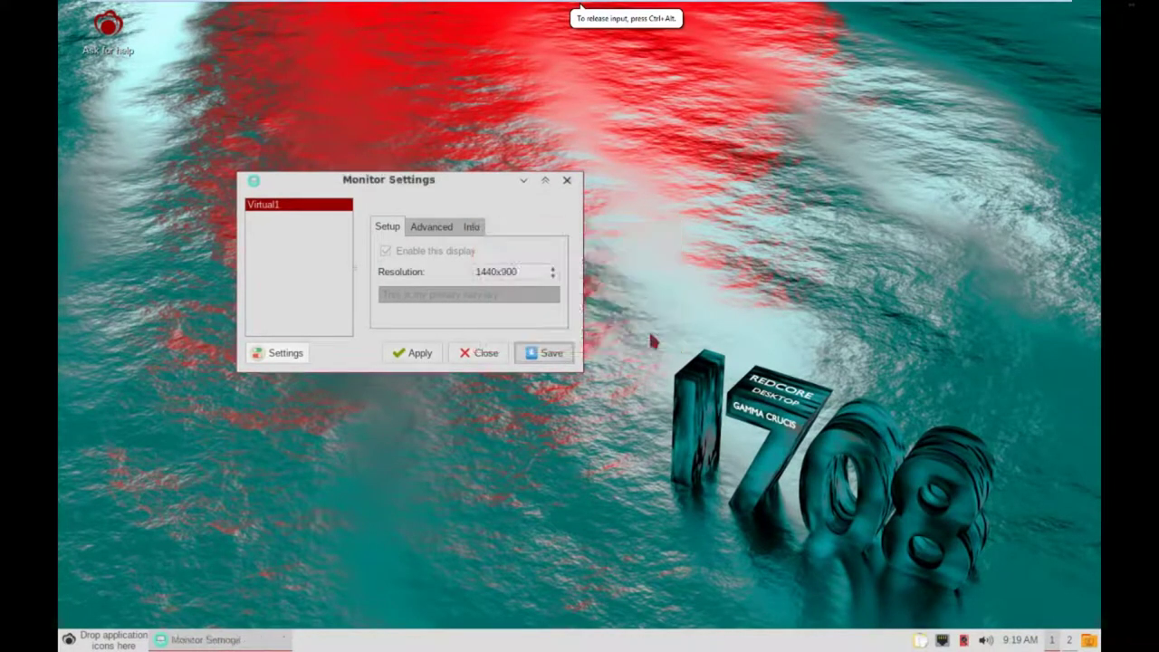
click(567, 185)
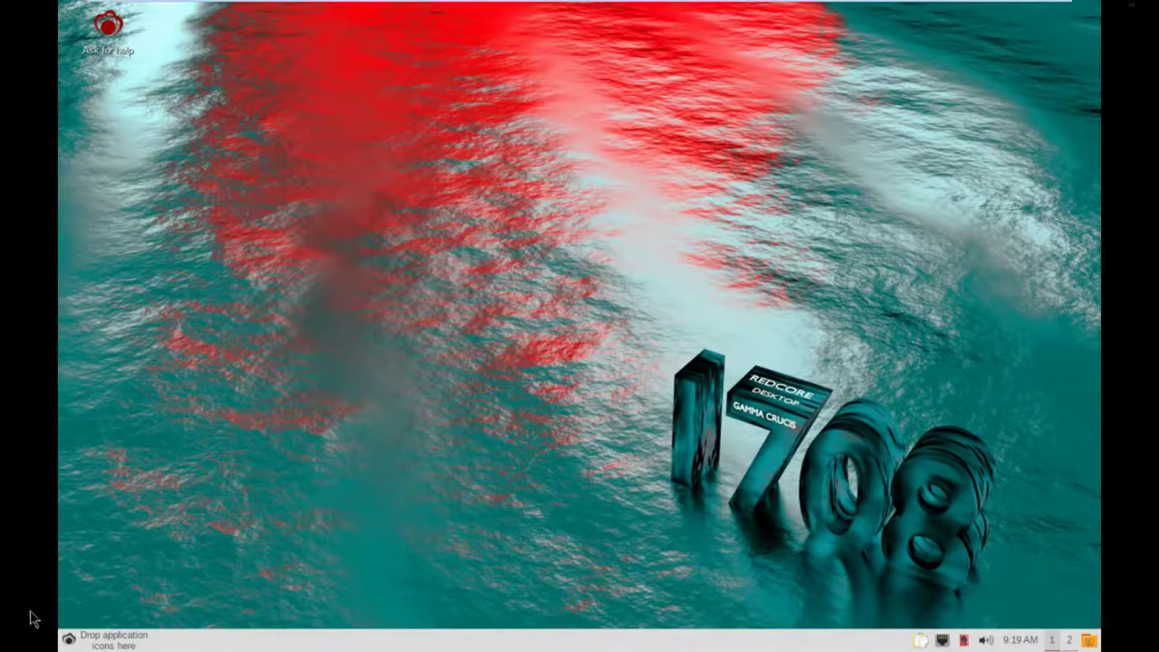
Browse the Games, Graphics, Internet, Office and Programming menus, ending on System Tools.
click(68, 639)
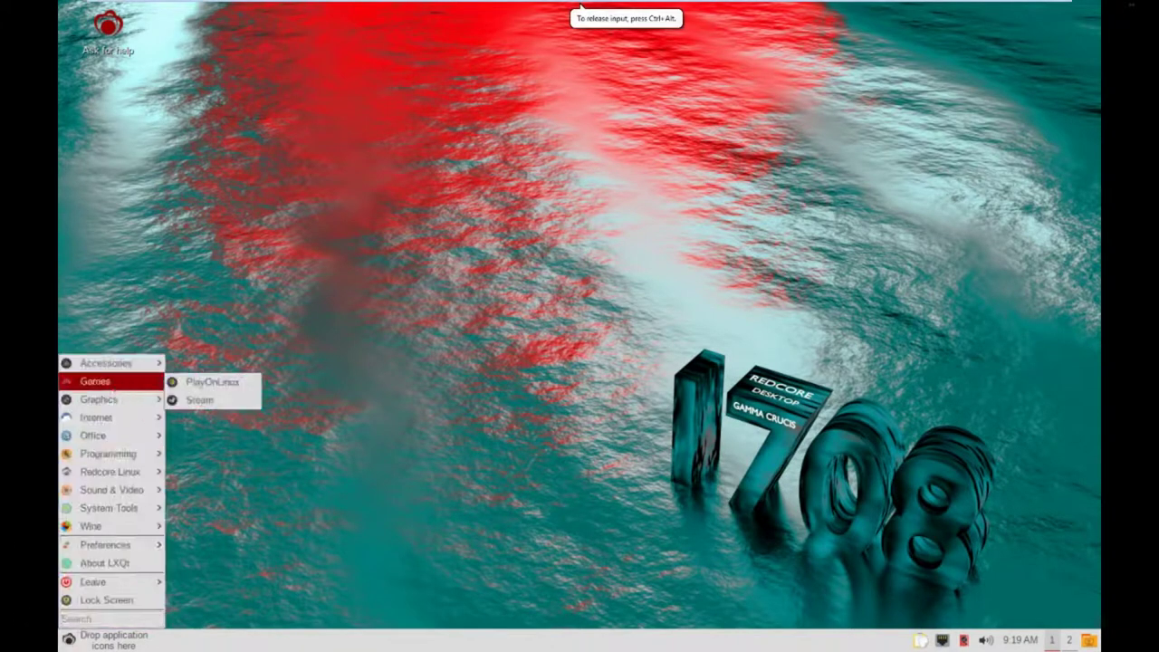
mouse_move(124, 366)
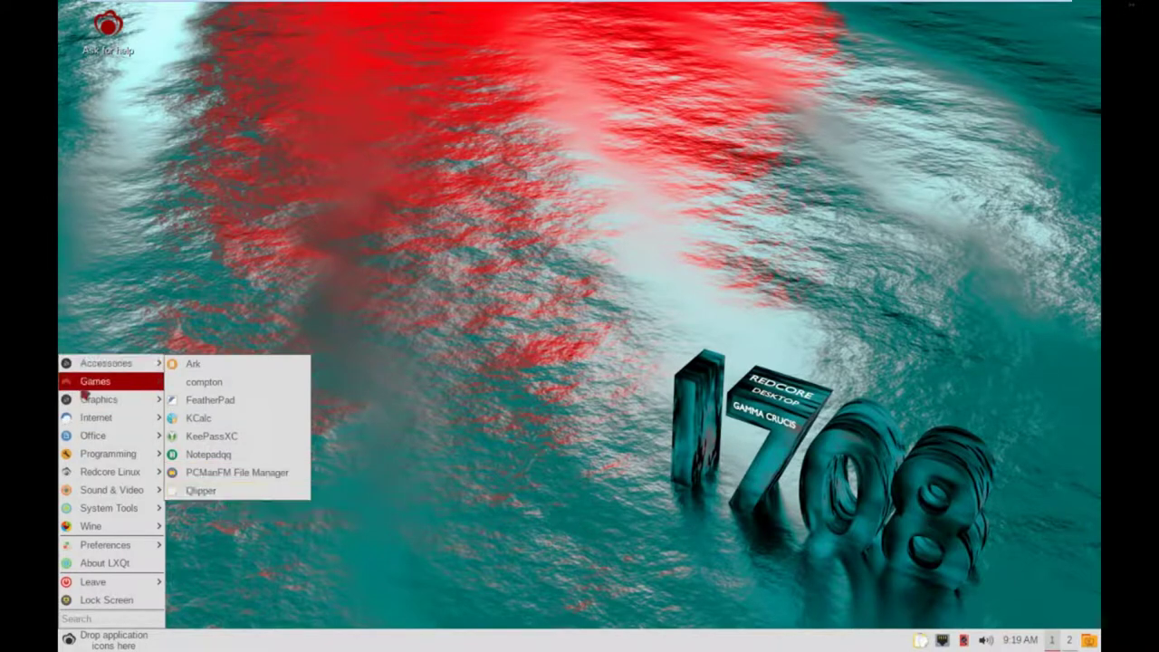
mouse_move(82, 388)
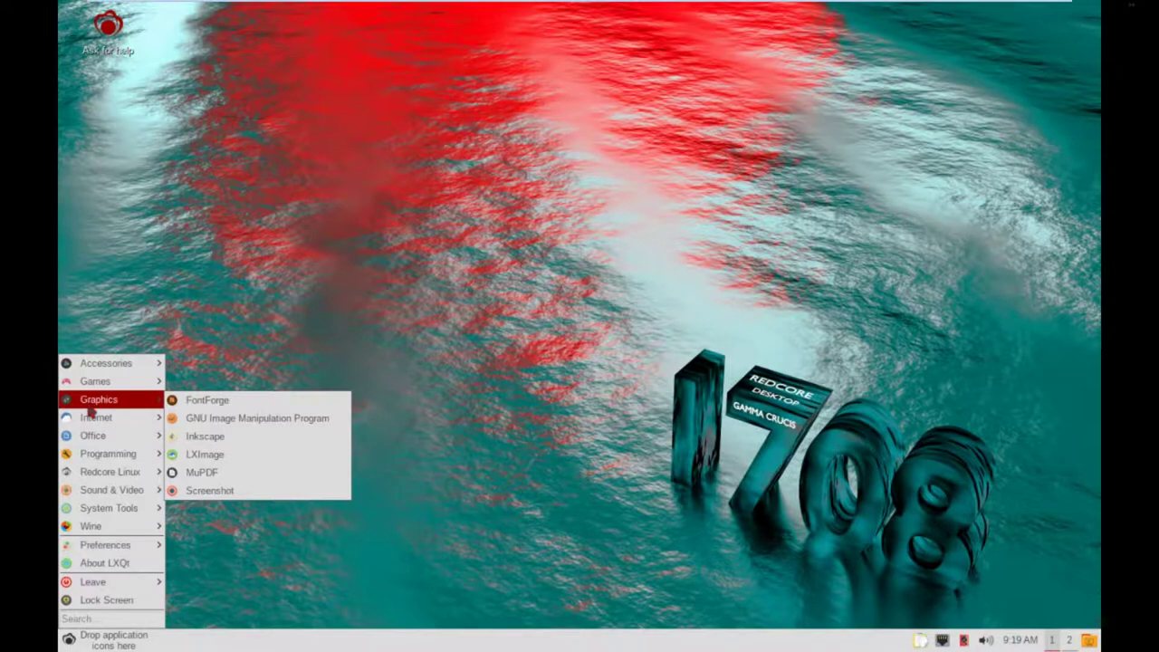
mouse_move(86, 419)
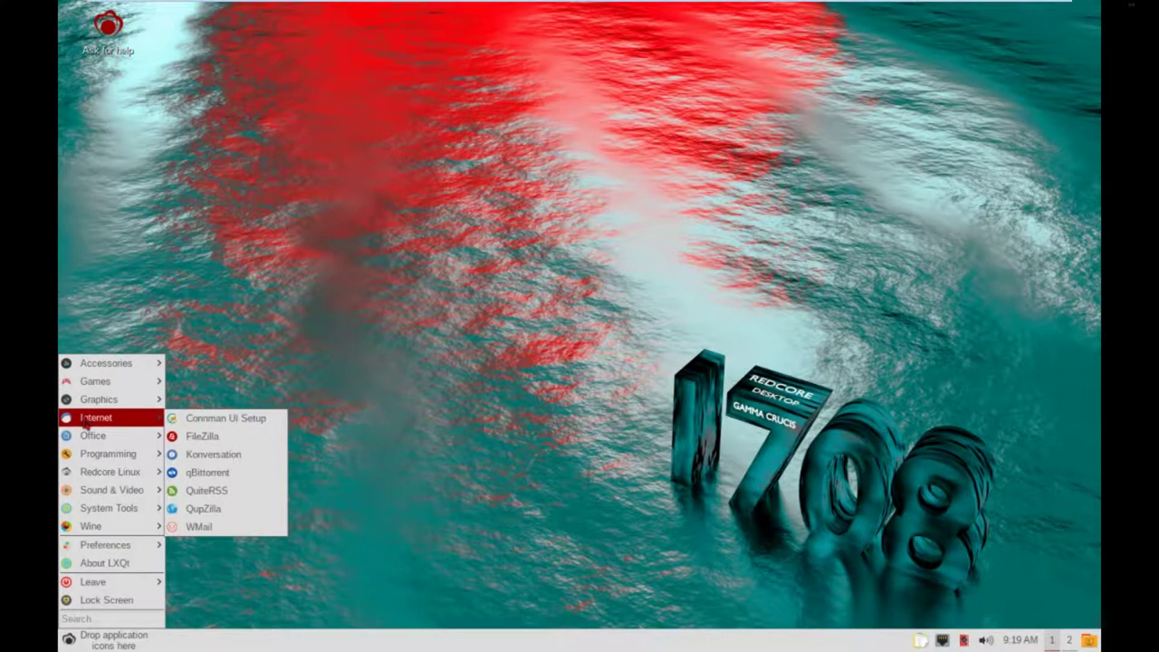
mouse_move(99, 438)
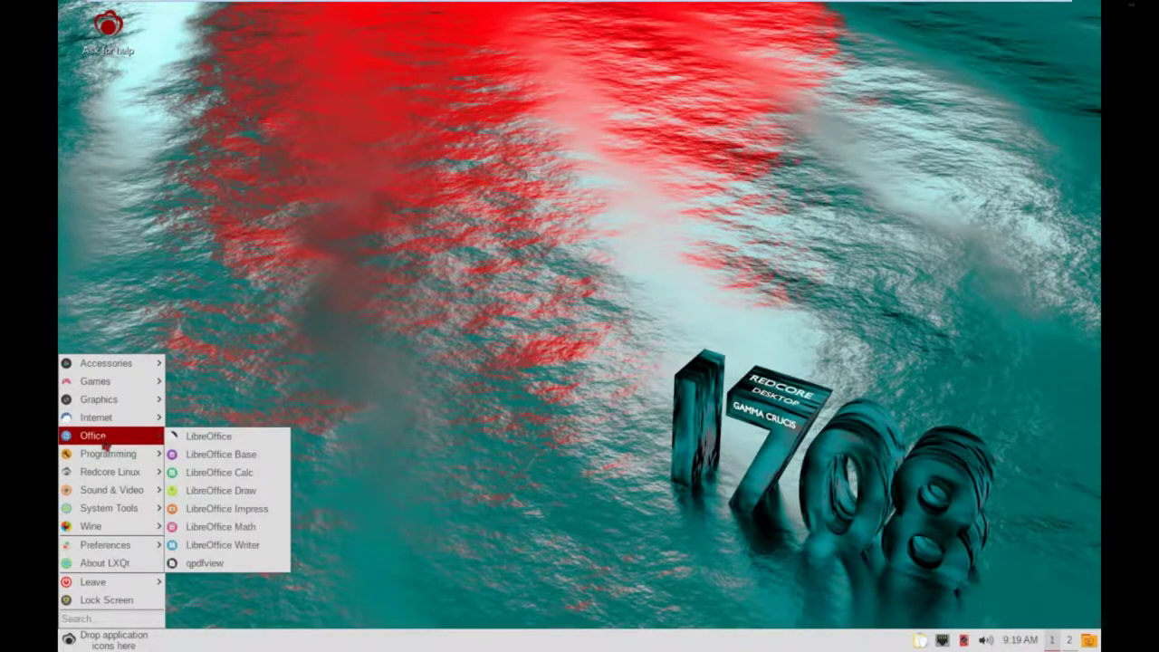
mouse_move(106, 461)
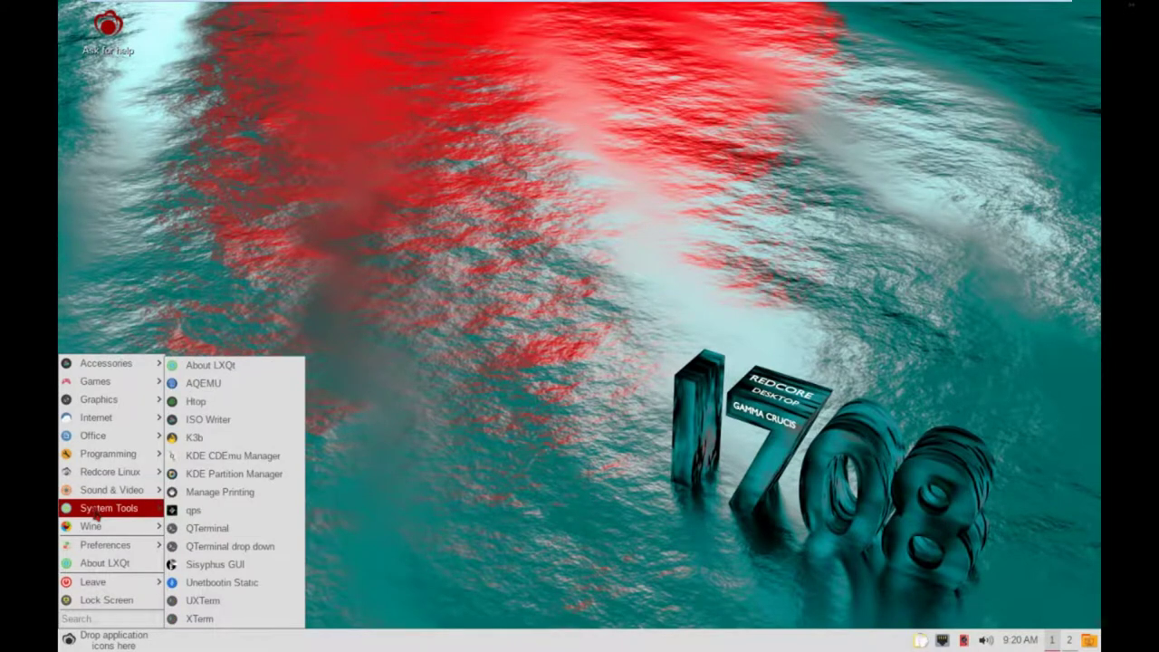
Run Htop from System Tools, centre its window to view memory (~300M of 3.86G), then close it.
click(214, 405)
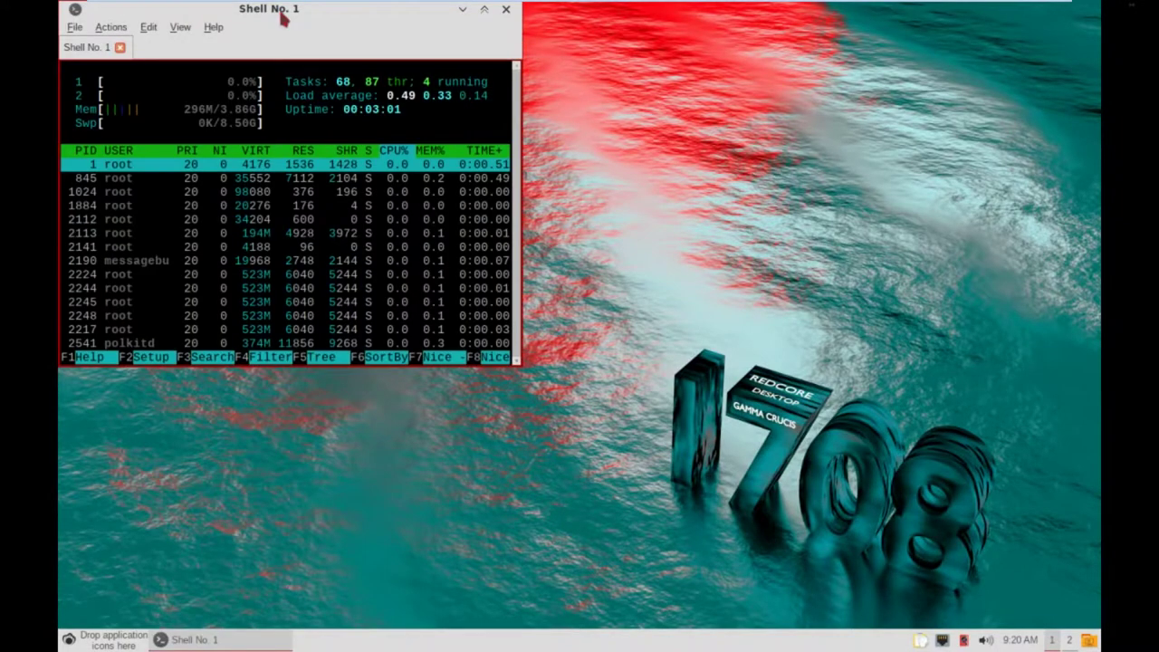
drag(283, 14, 473, 136)
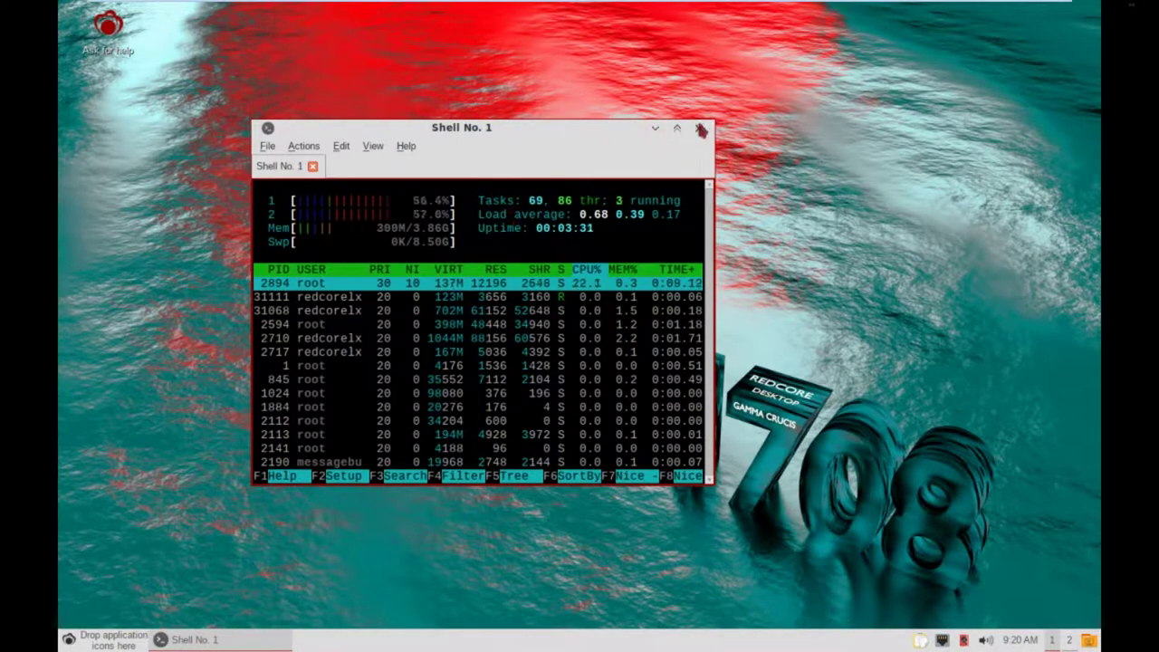
click(704, 131)
Confirm exiting the terminal, then reveal the Preferences > LXQt settings submenu.
click(515, 308)
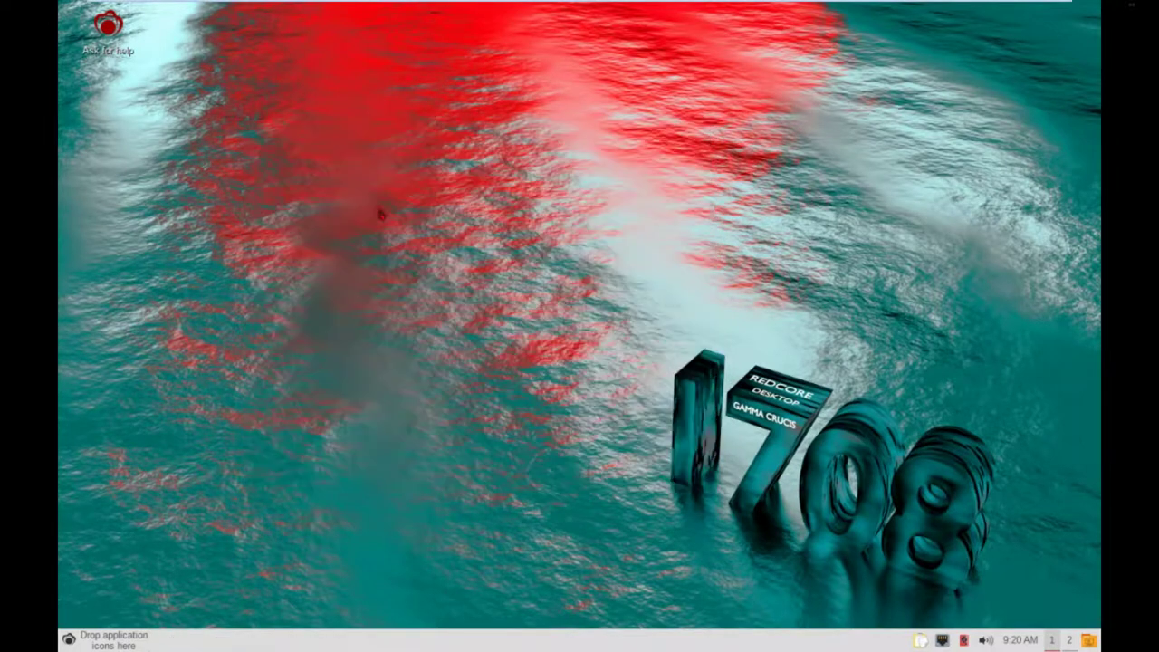
click(69, 640)
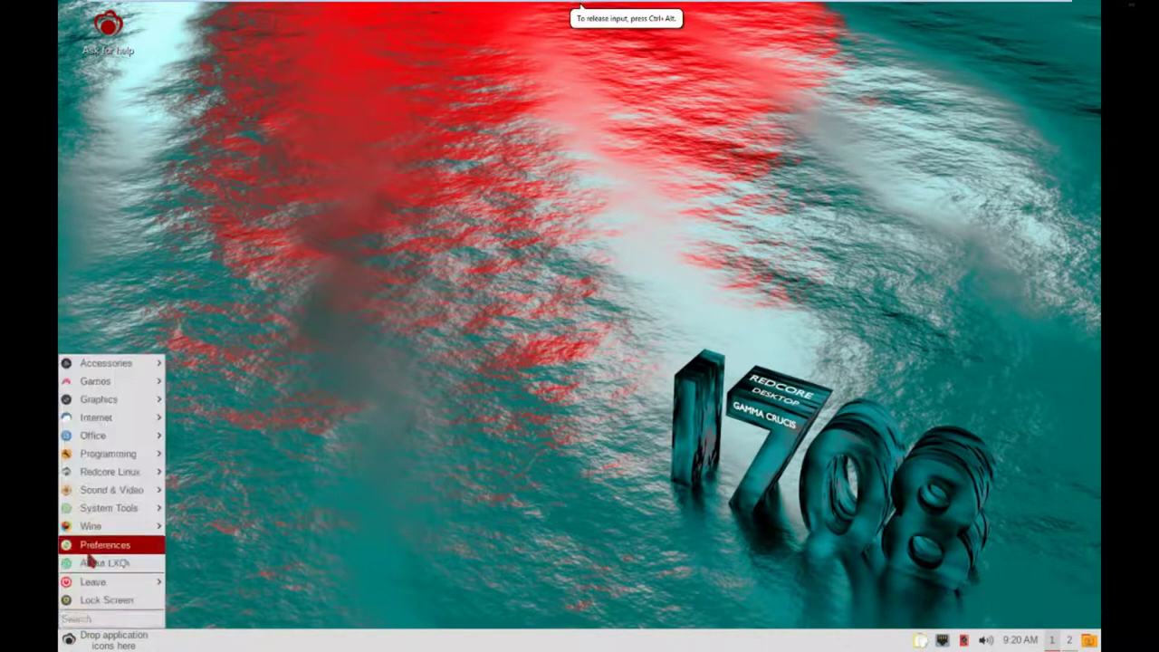
mouse_move(107, 526)
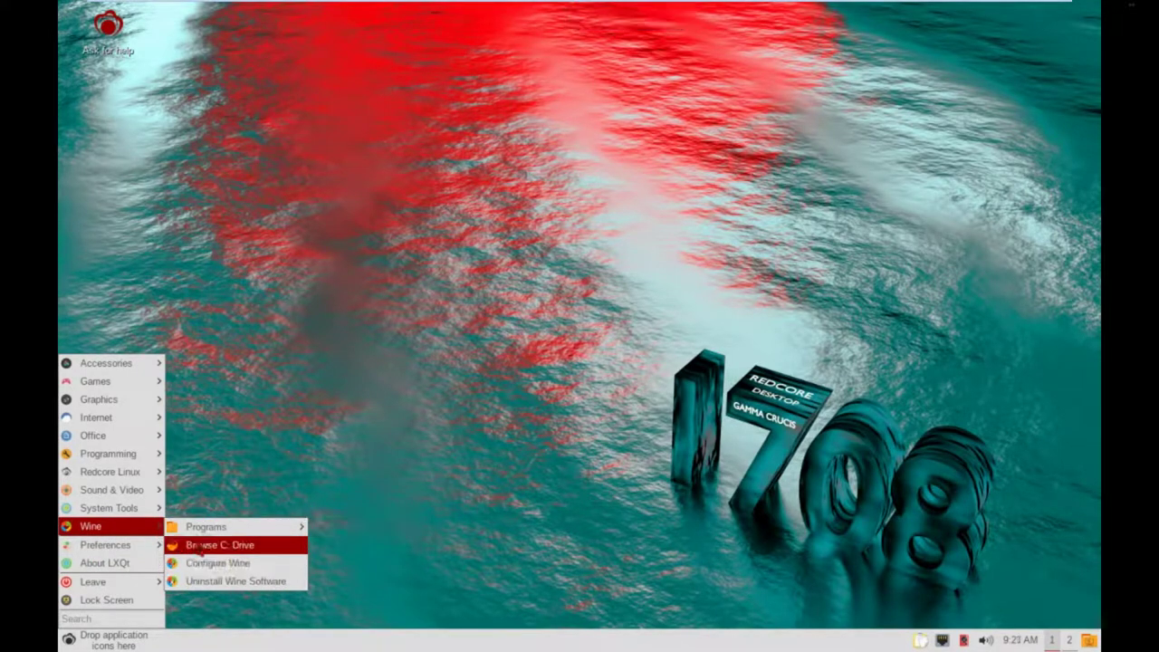
mouse_move(165, 552)
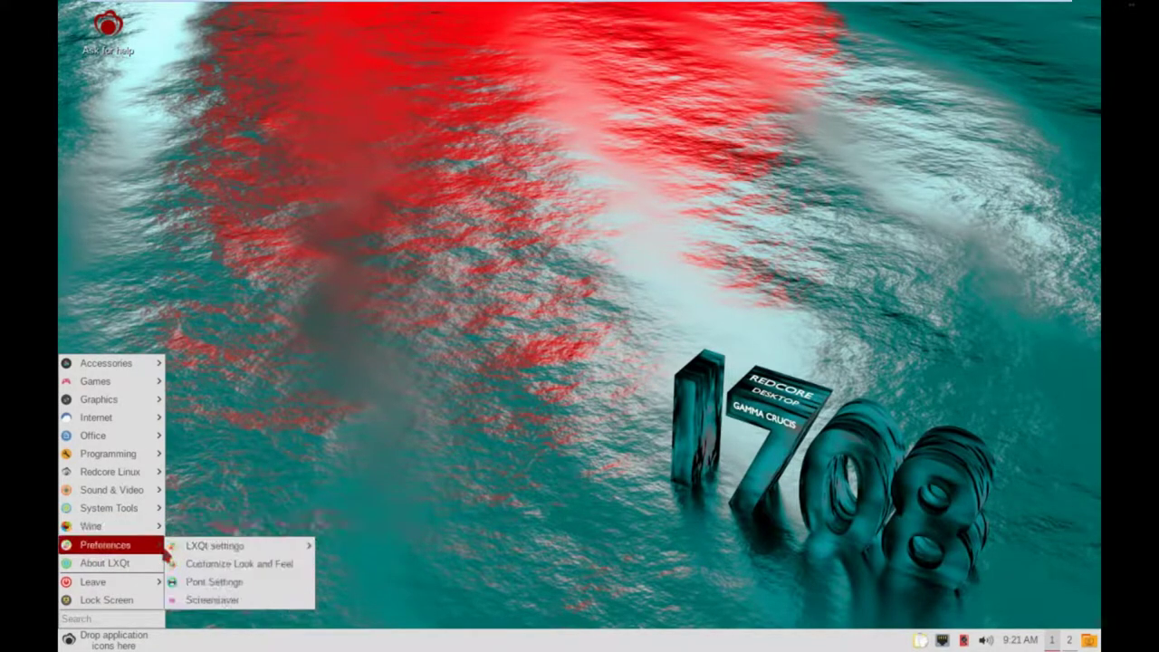
mouse_move(208, 549)
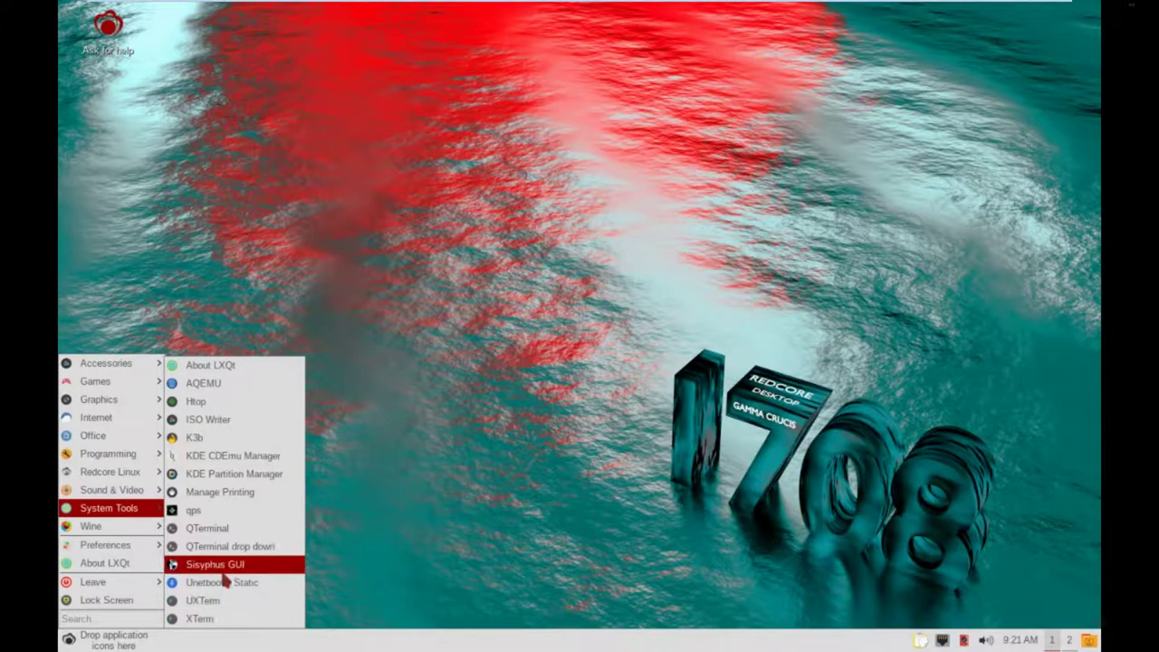
Launch Sisyphus GUI from System Tools and authenticate with the root password.
click(226, 569)
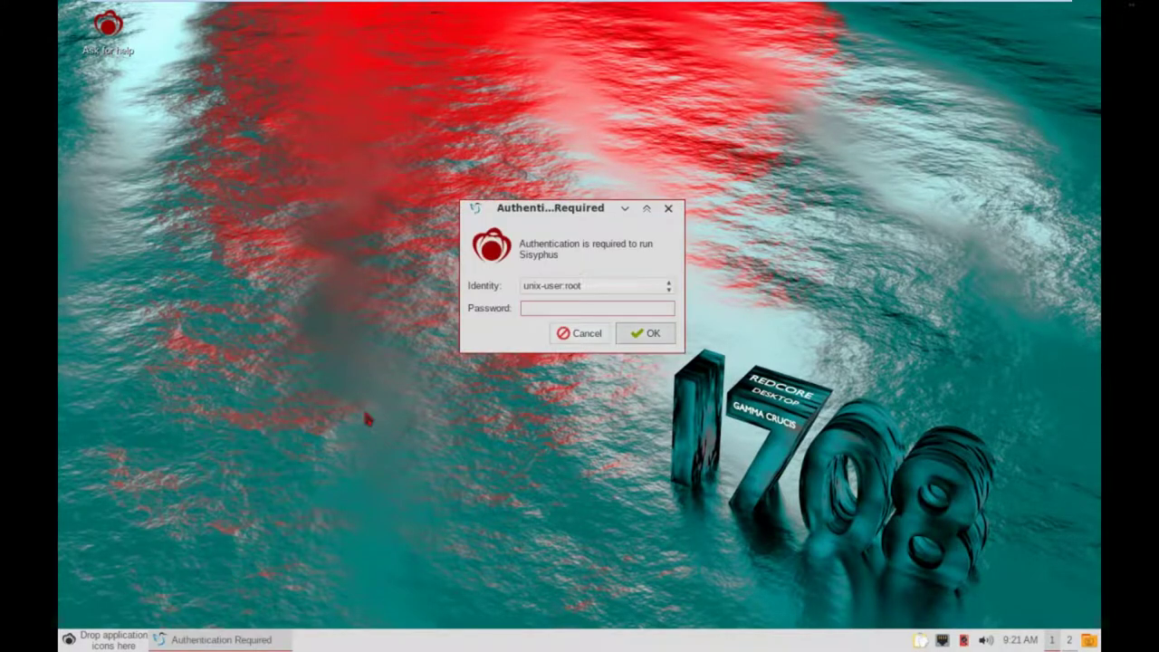
text(*******)
key(Return)
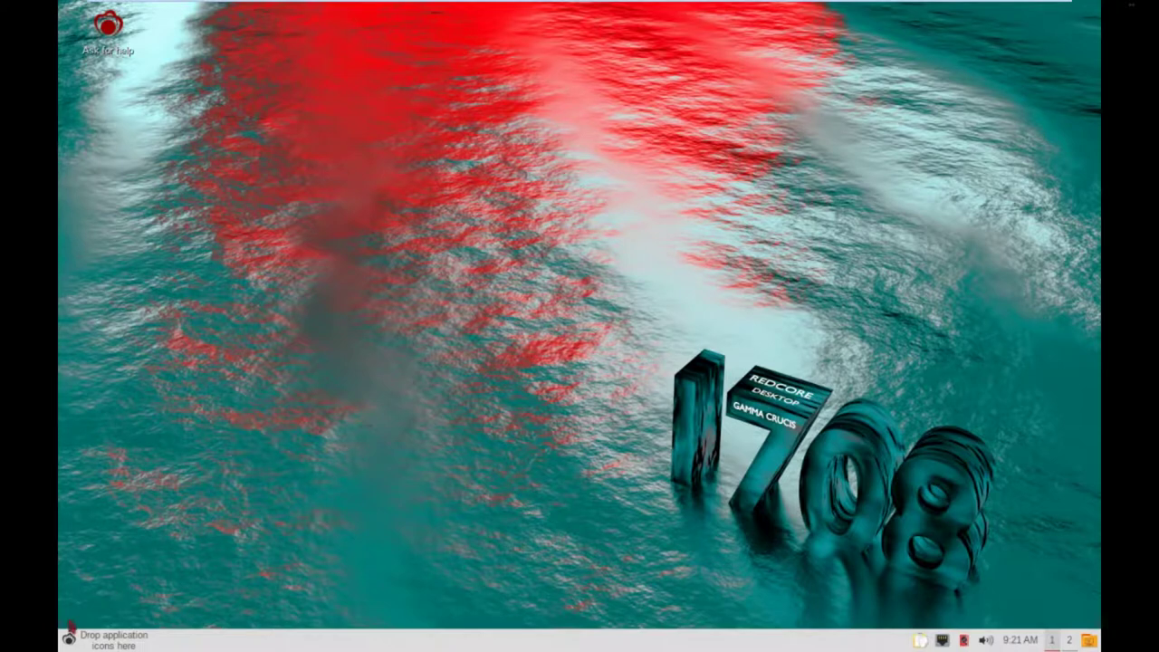
Reopen the LXQt menu and browse Office, Redcore Linux and Preferences to the System Tools list.
click(68, 640)
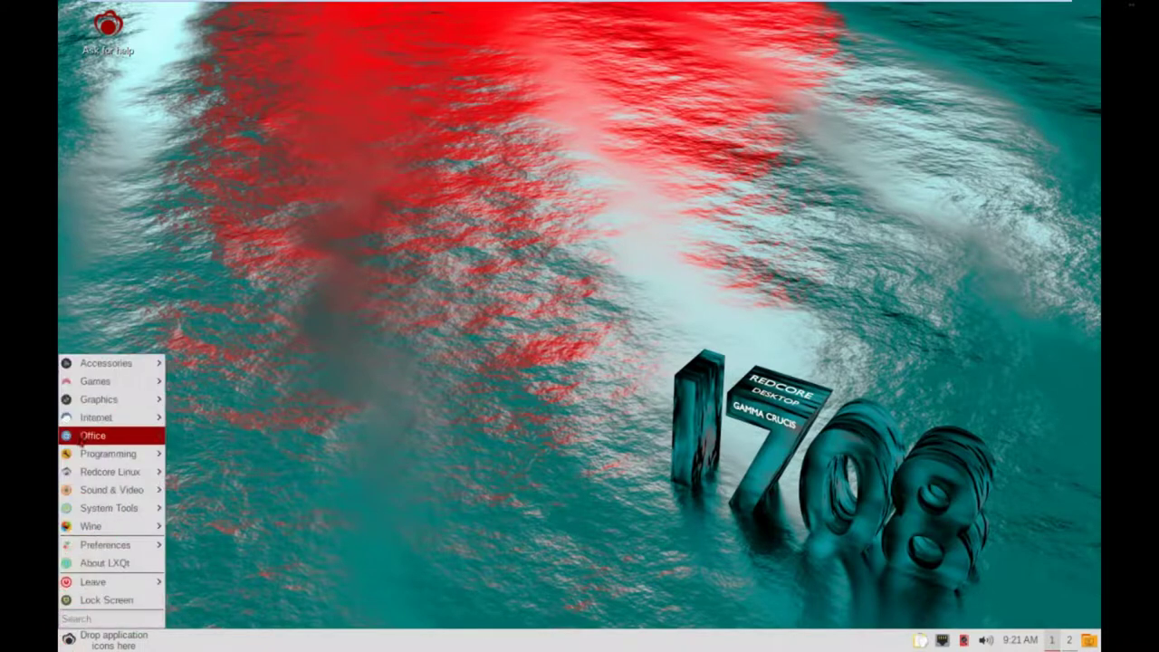
mouse_move(81, 439)
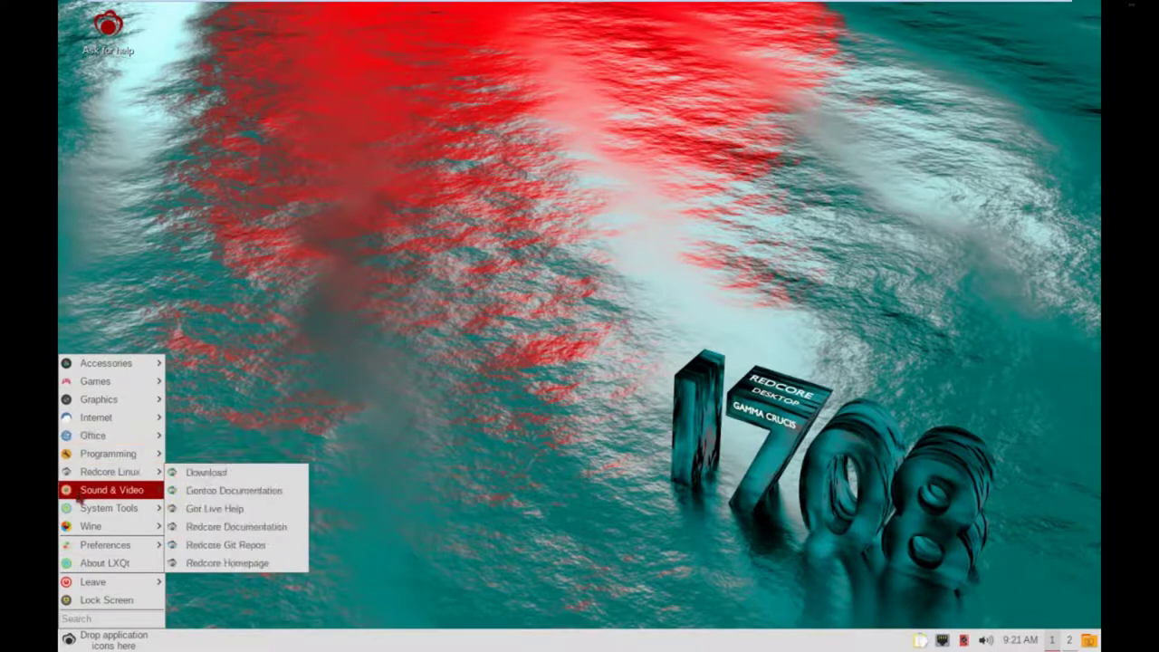
mouse_move(80, 490)
mouse_move(81, 552)
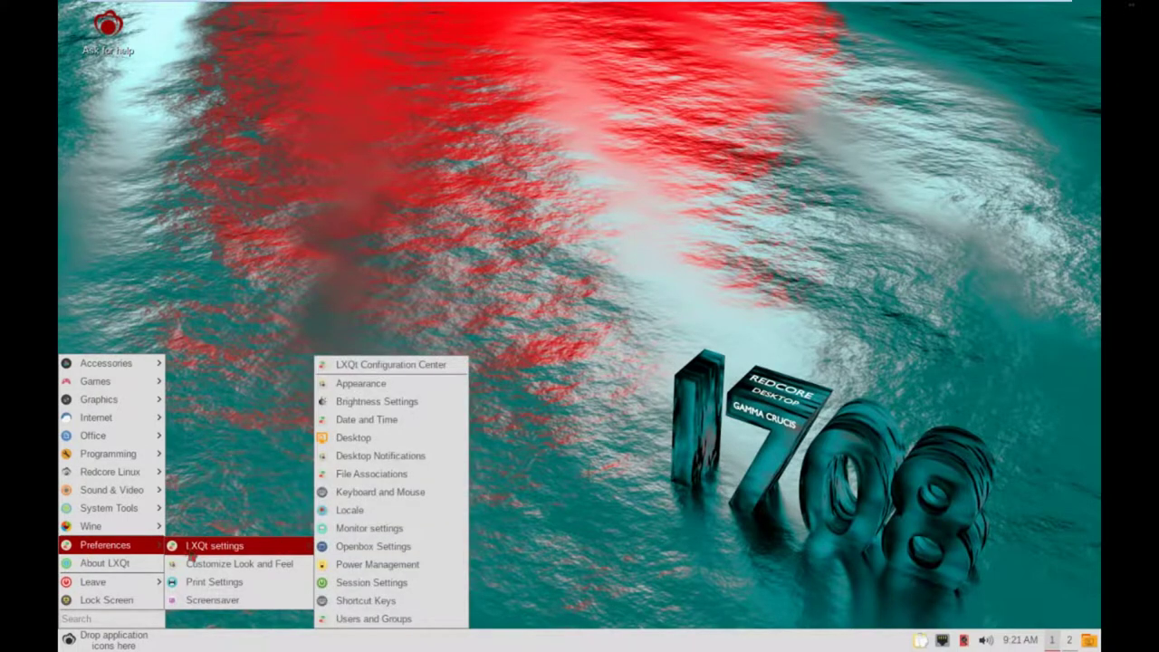
mouse_move(149, 517)
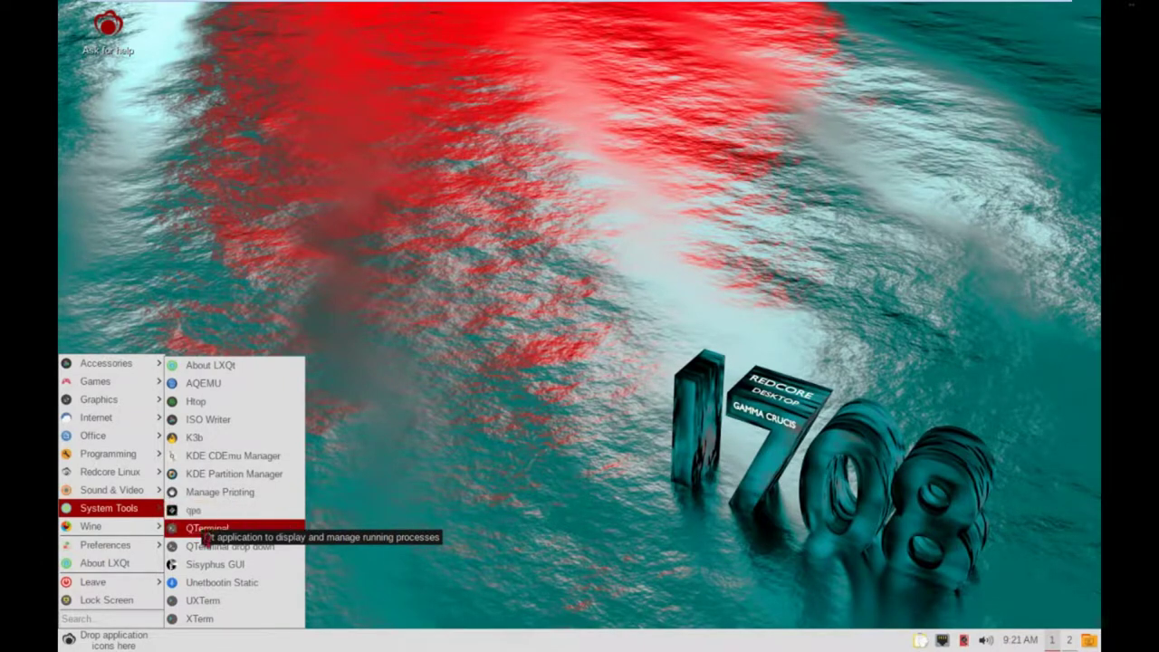
Launch Sisyphus GUI and authenticate as root with the password.
click(201, 569)
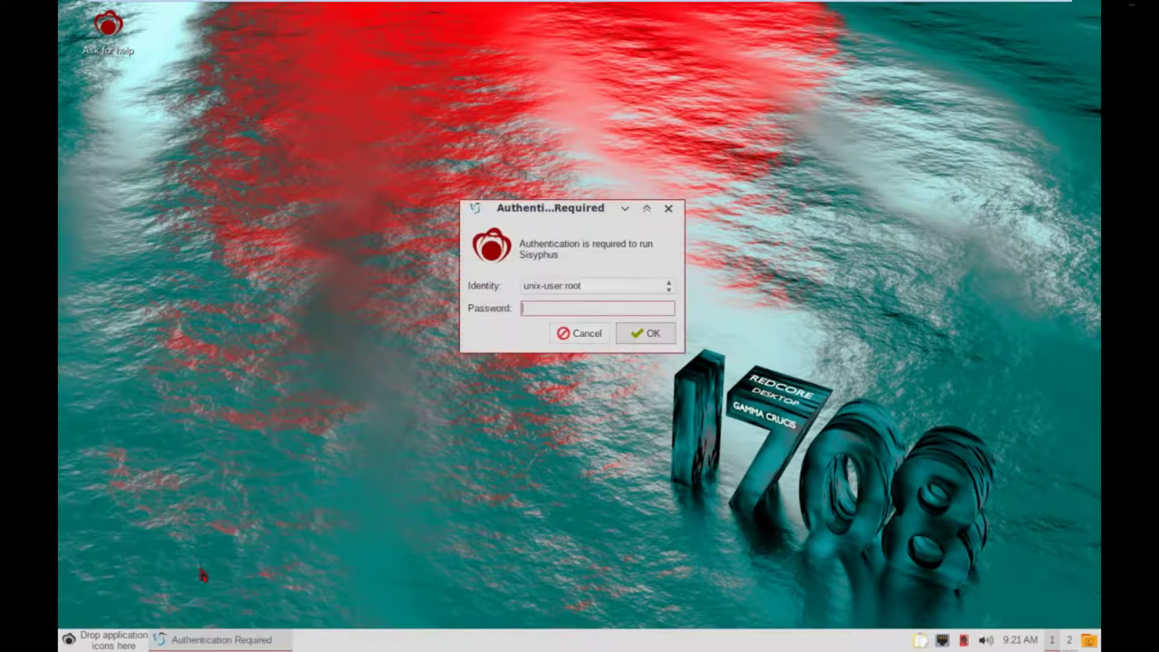
click(670, 290)
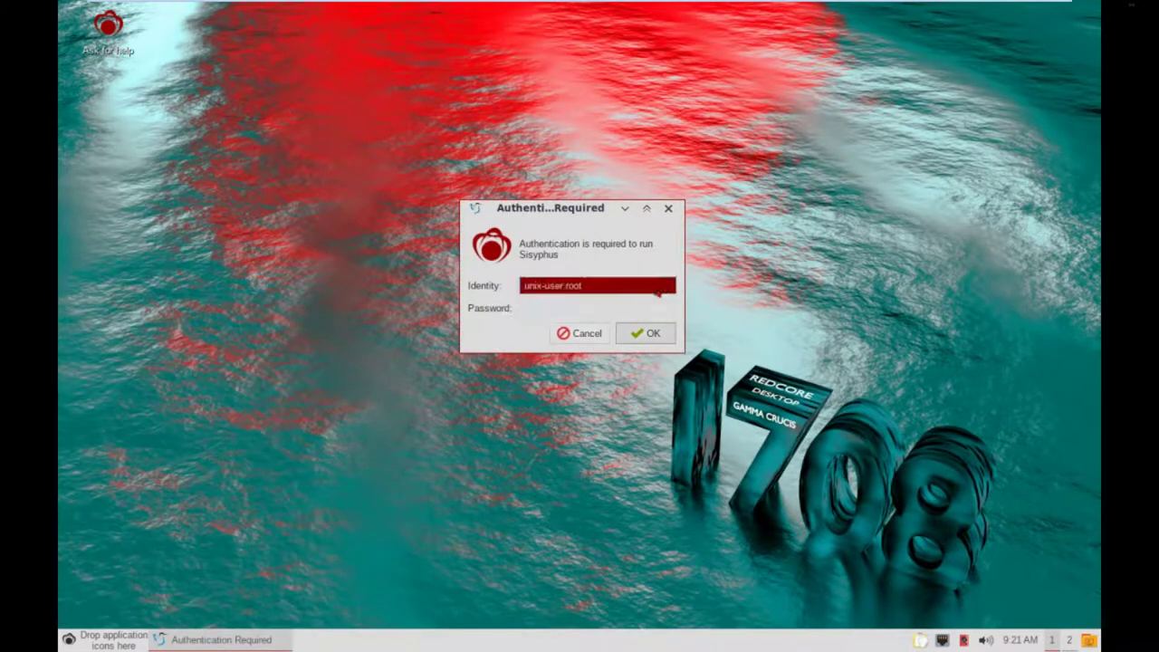
click(611, 308)
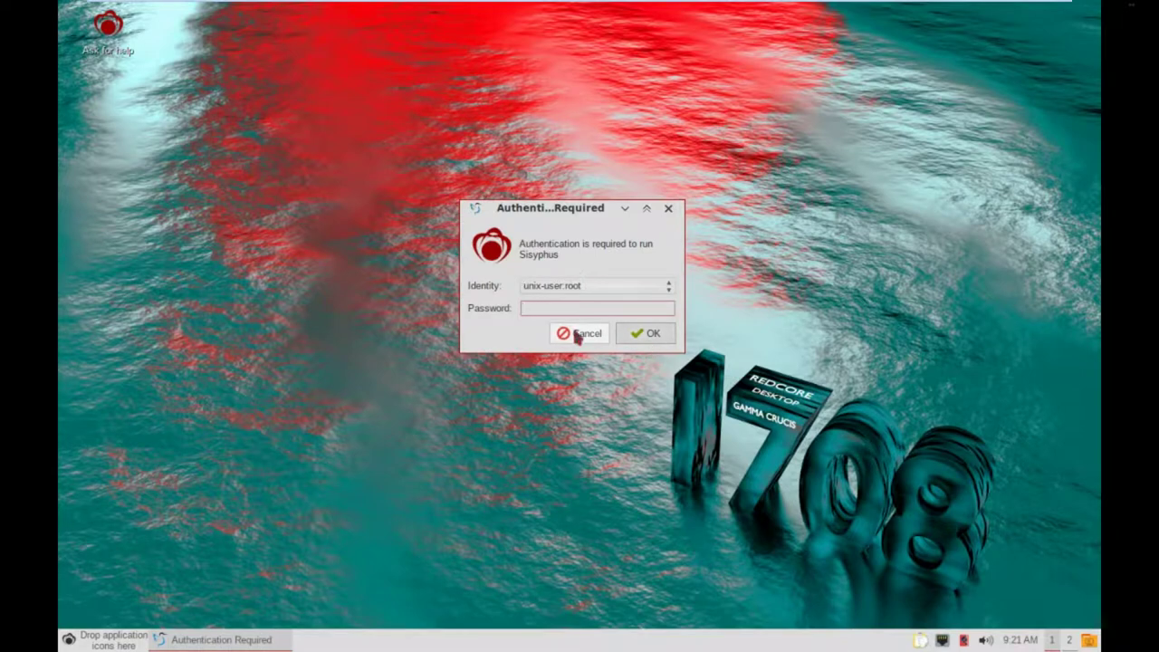
click(587, 288)
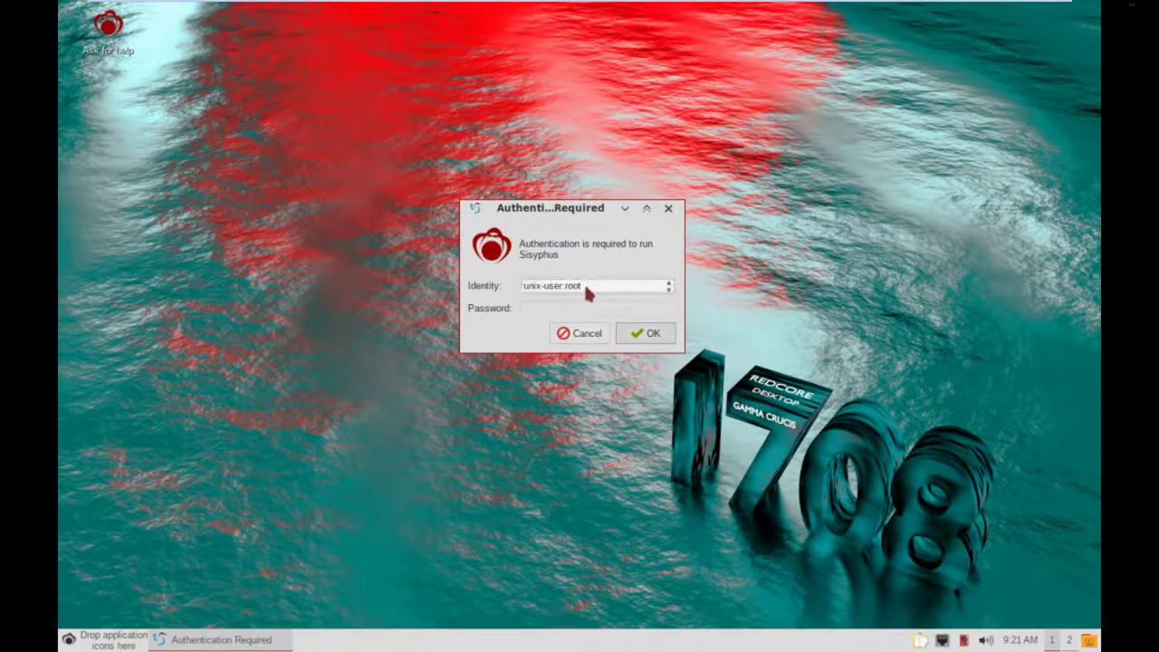
click(567, 307)
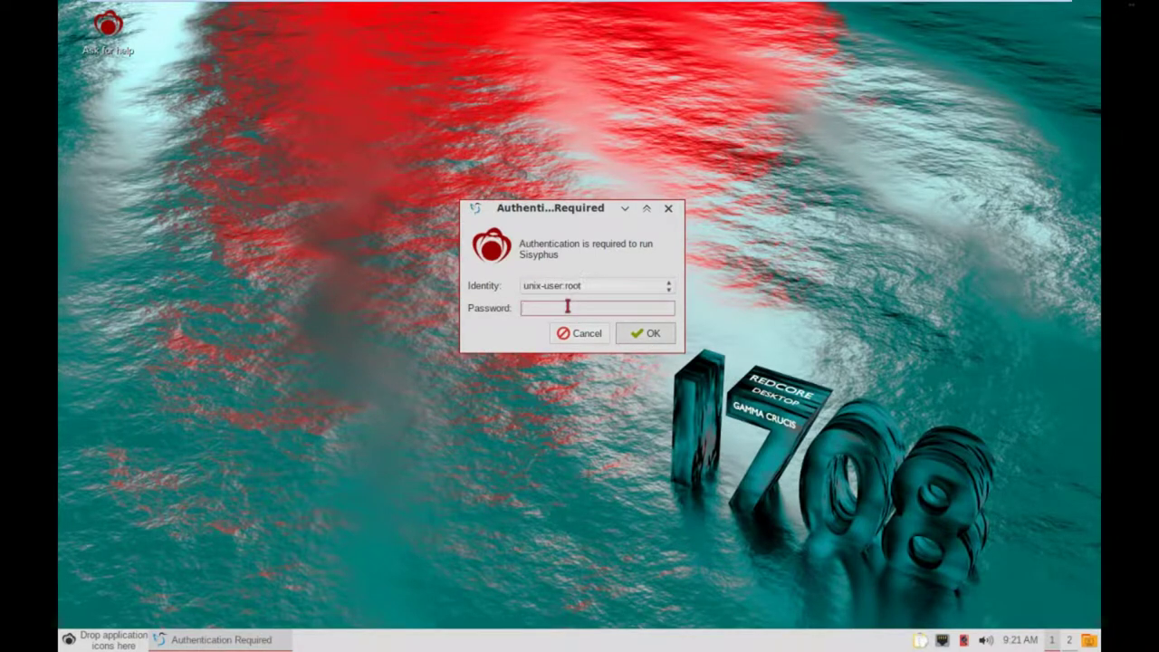
text(••••••)
key(Return)
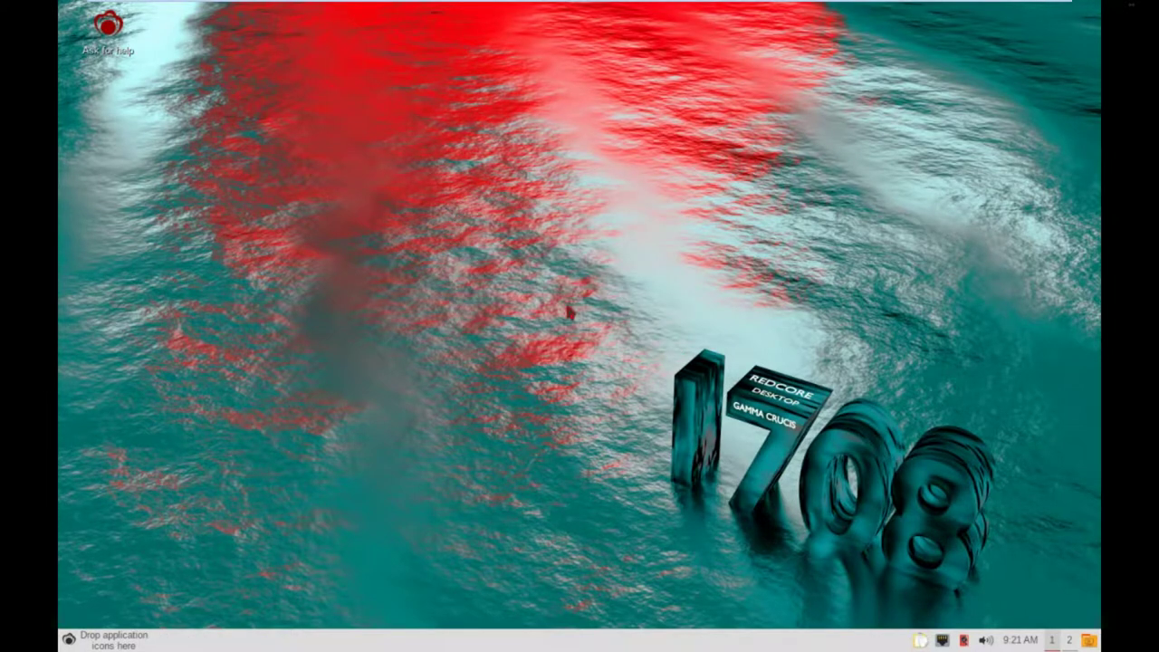
Reopen the menu, browse Preferences and System Tools, and launch Sisyphus GUI.
click(68, 641)
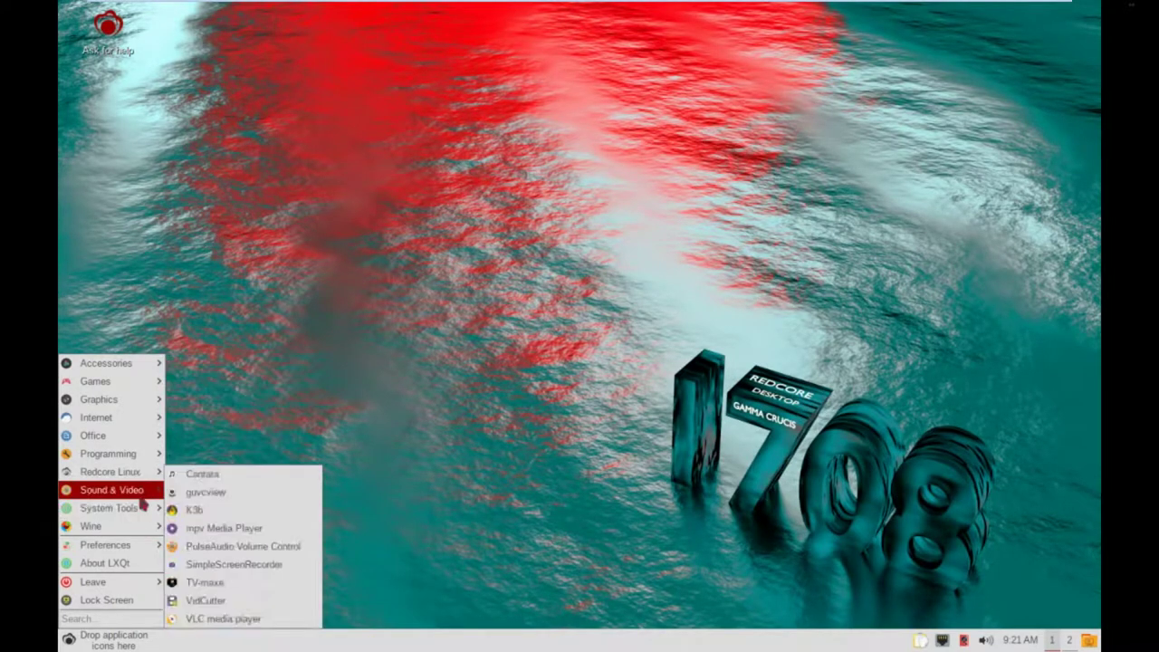
mouse_move(139, 550)
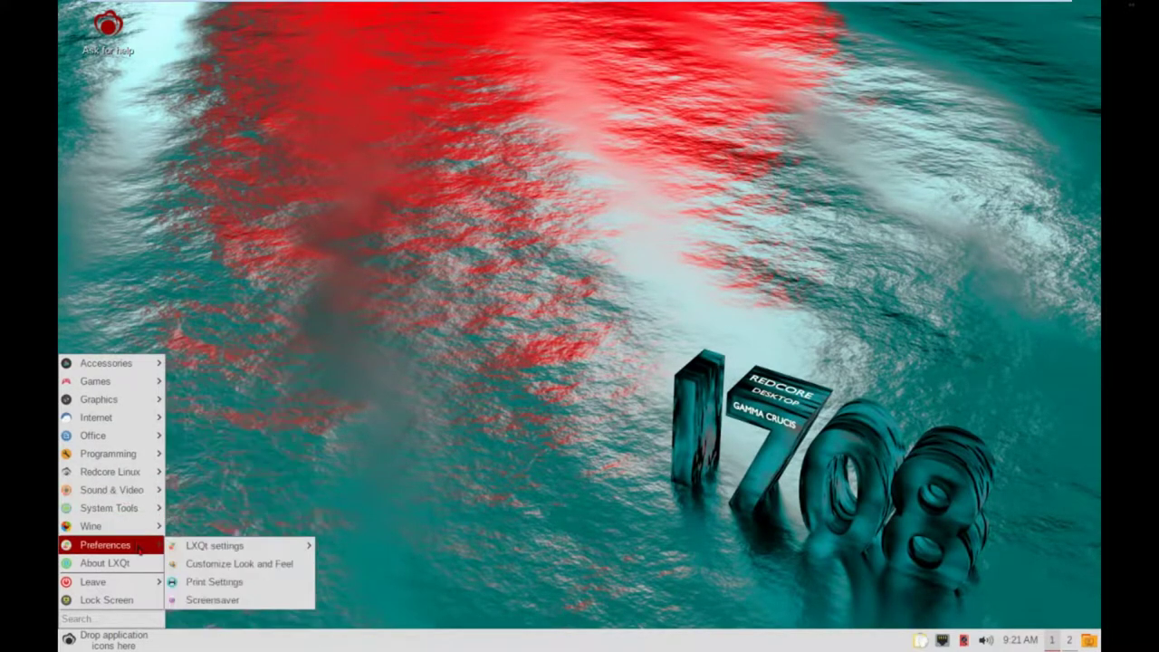
mouse_move(230, 552)
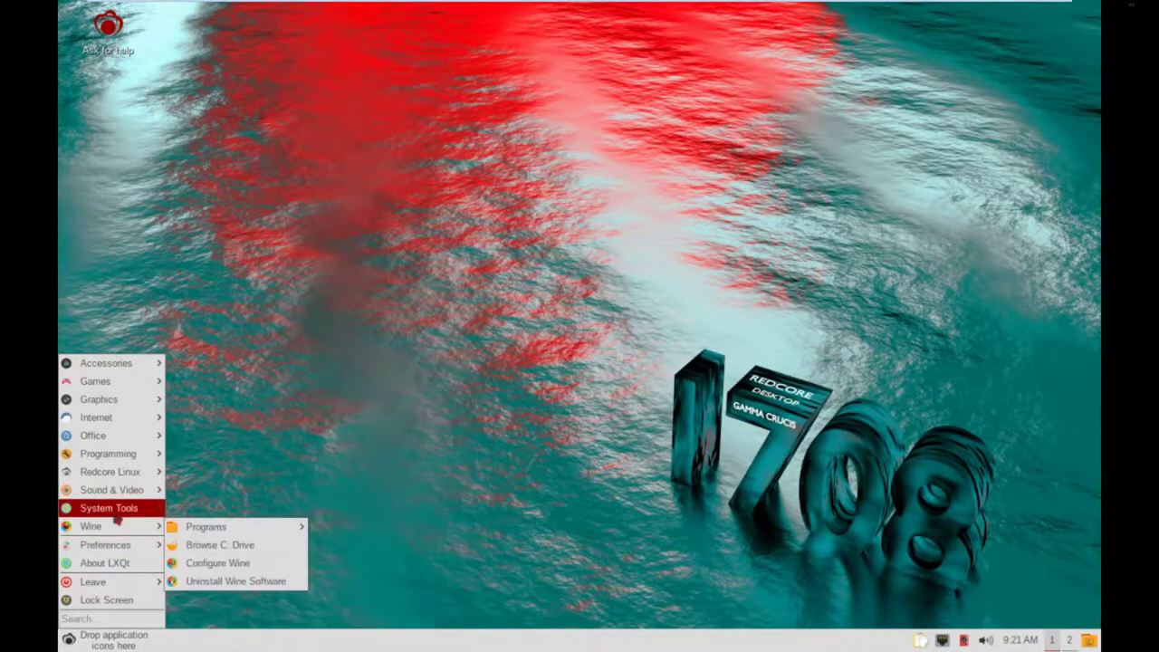
mouse_move(101, 509)
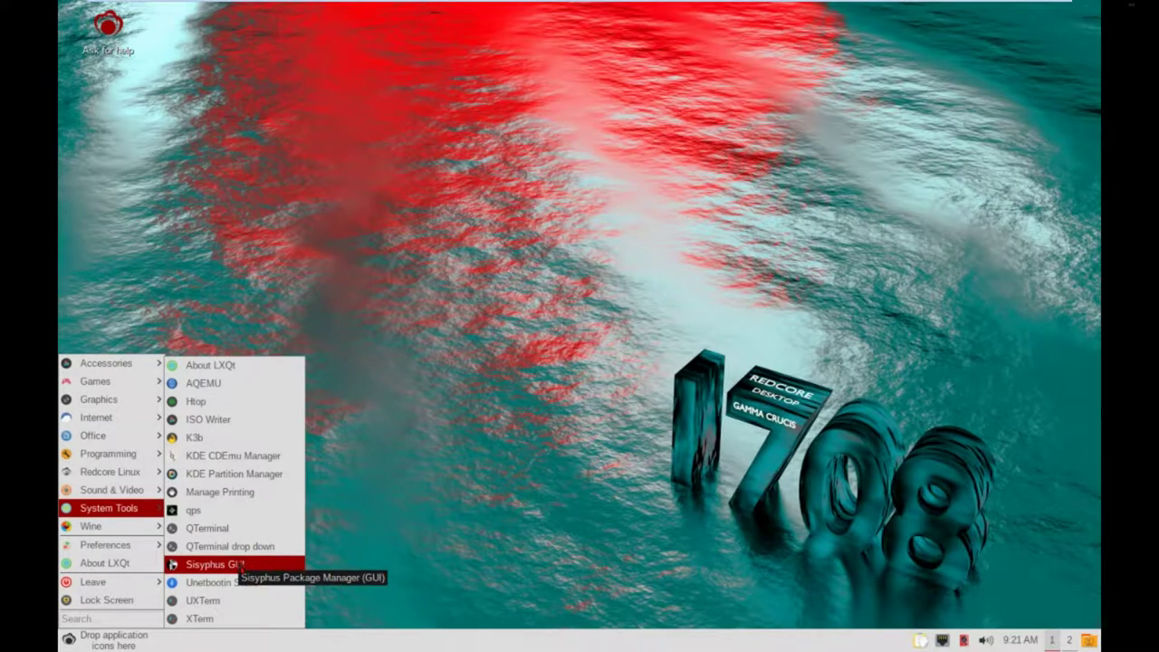
click(235, 564)
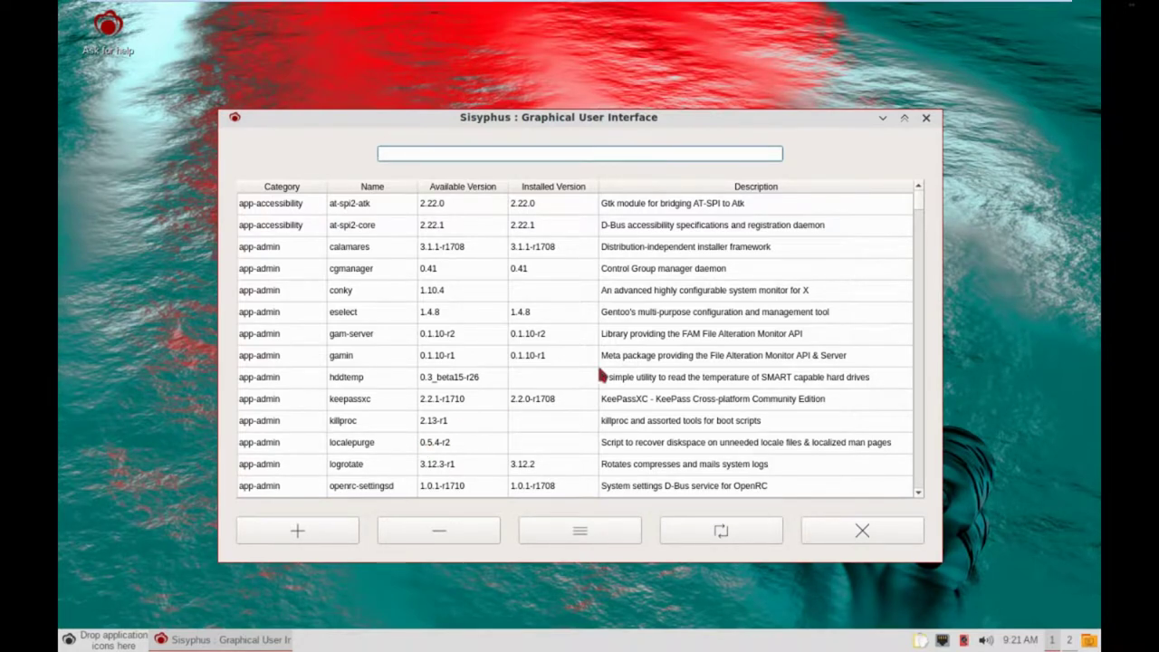
Scroll the package list from app-accessibility past app-emulation to app-misc, where mc 4.8.18-r1 is installed.
scroll(600, 375, down, 3)
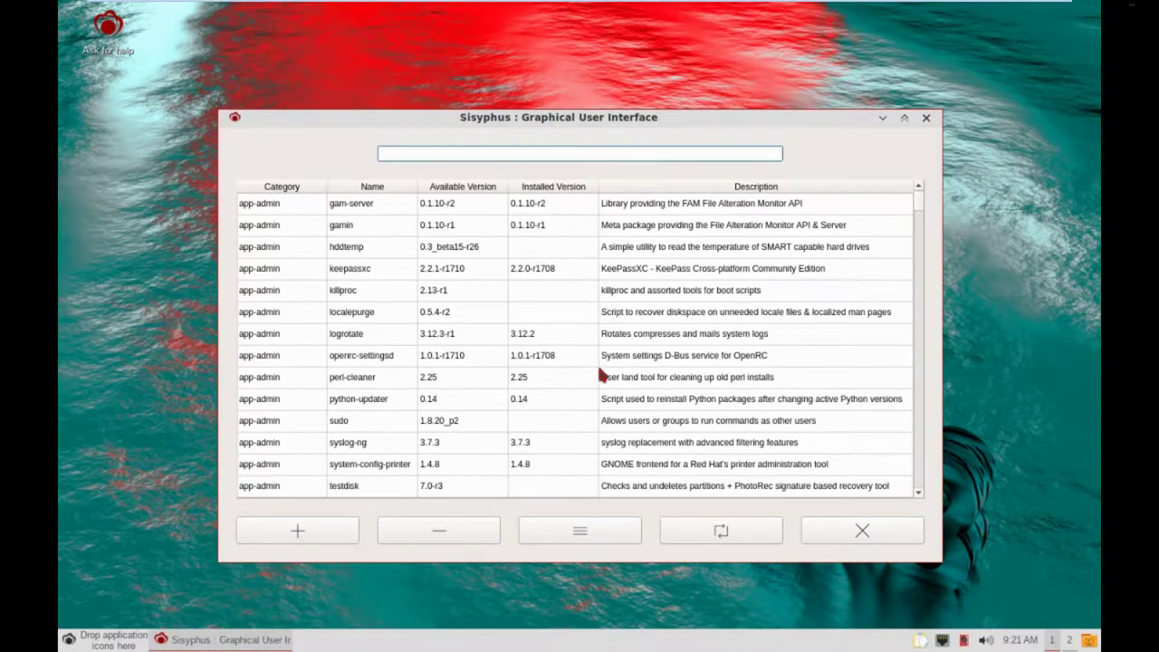
scroll(601, 375, down, 15)
scroll(601, 375, up, 5)
scroll(599, 373, up, 4)
scroll(599, 373, down, 3)
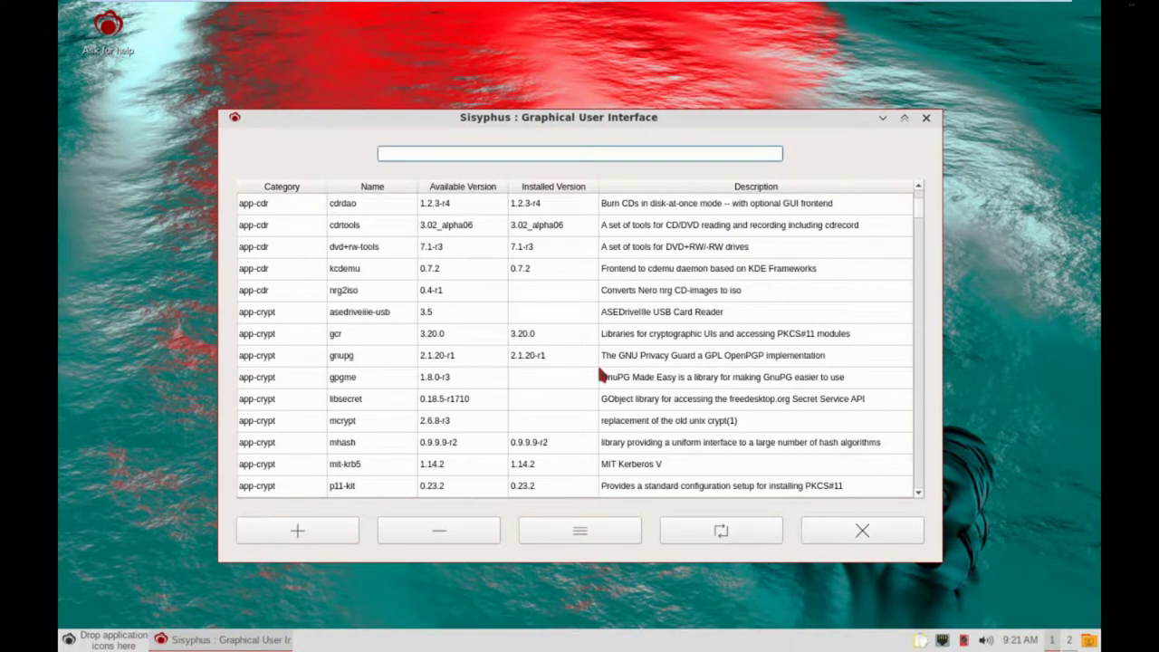
scroll(599, 373, down, 5)
scroll(600, 375, down, 10)
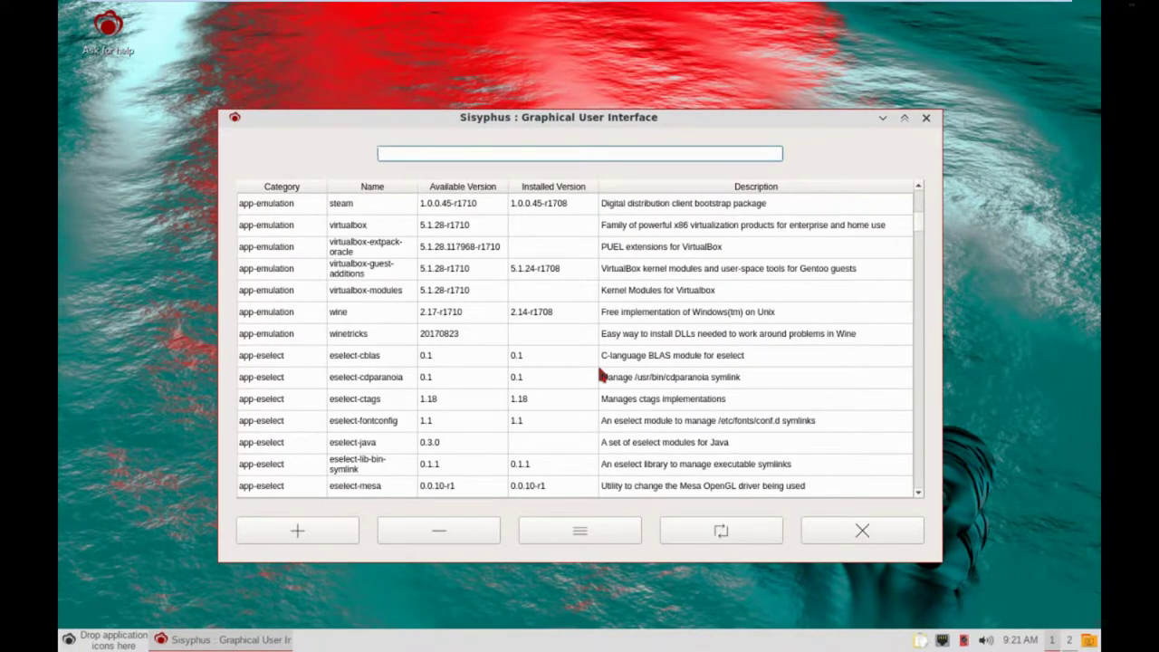
scroll(600, 374, up, 1)
scroll(597, 363, up, 2)
scroll(597, 363, down, 15)
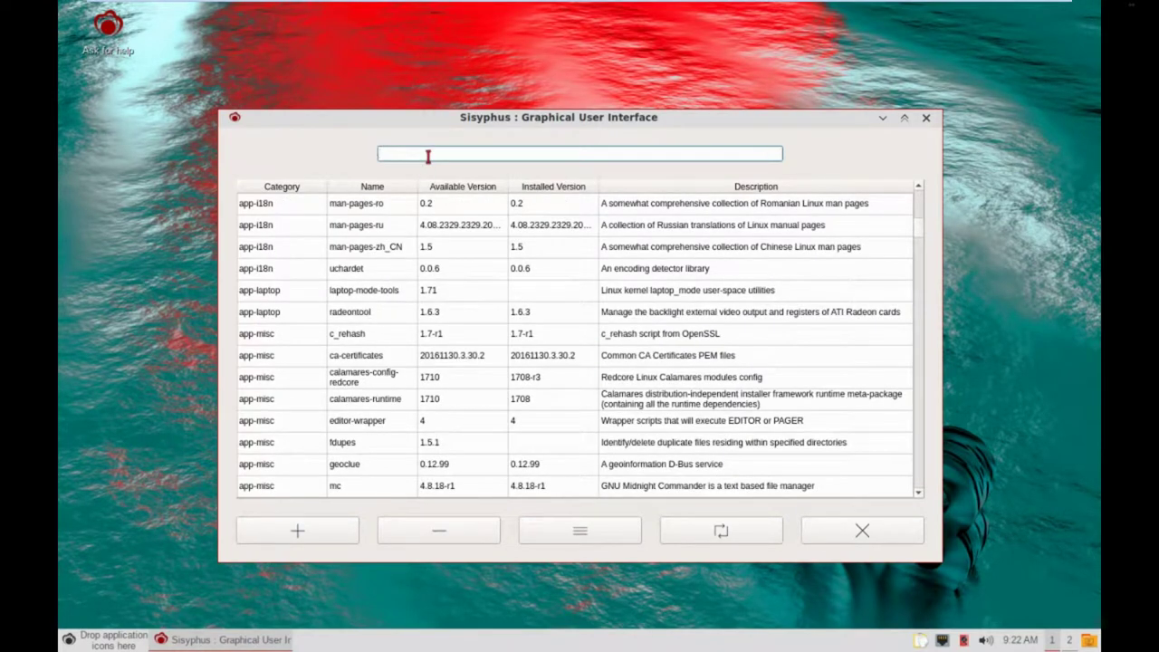
Search the packages for ffmpeg and confirm the virtual ffmpeg 9-r2 package is installed.
text(ffmo)
key(BackSpace)
text(peg)
key(Return)
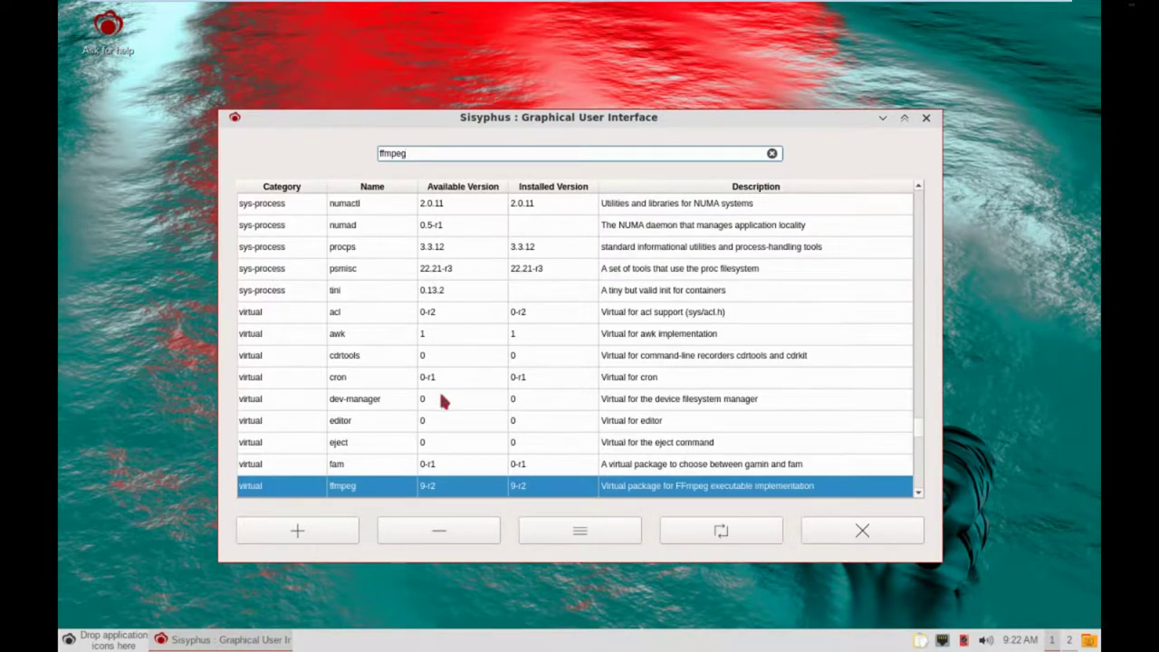
scroll(441, 397, down, 2)
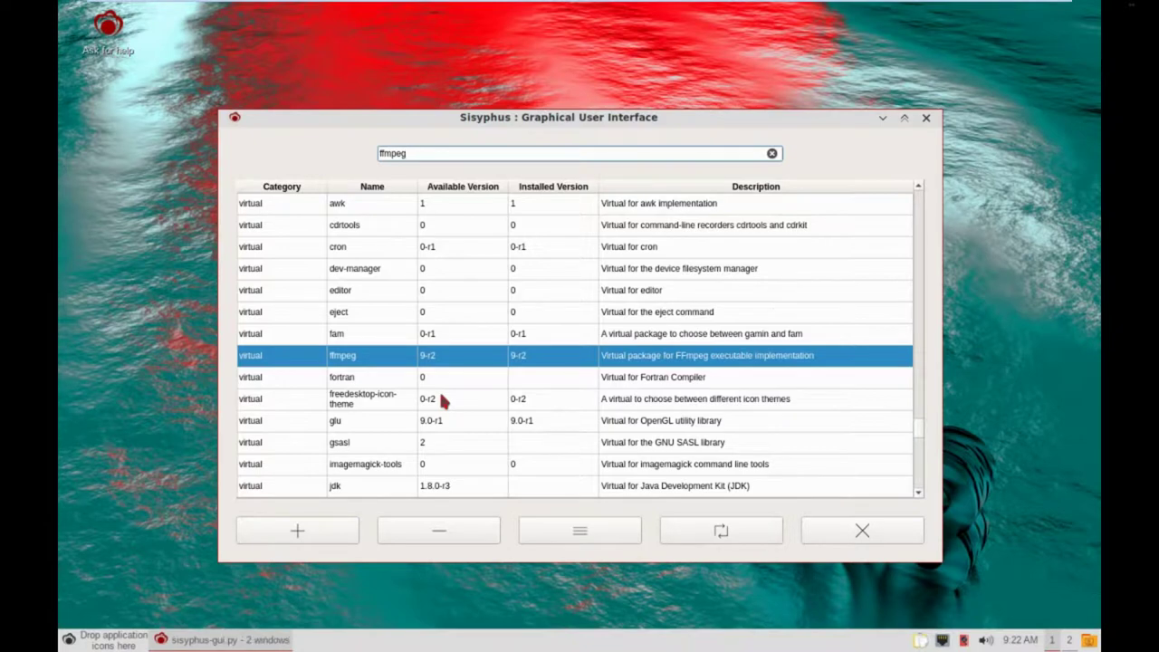
Clear the search to restore the full package list starting with app-arch's p7zip 16.02-r1.
key(BackSpace)
key(BackSpace)
key(BackSpace)
key(BackSpace)
key(BackSpace)
key(BackSpace)
scroll(441, 398, down, 6)
scroll(442, 401, down, 5)
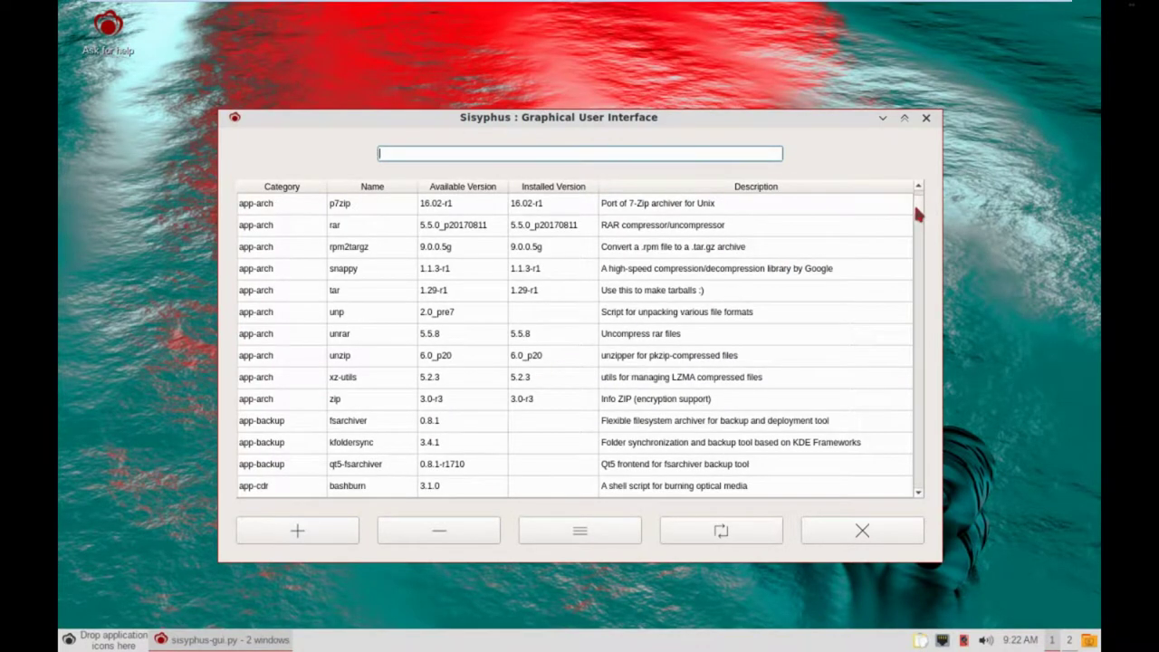
Drag the list scrollbar past games and KDE entries to lxqt-base, showing 0.12.0-r1 available over 0.11.0.
drag(914, 202, 903, 317)
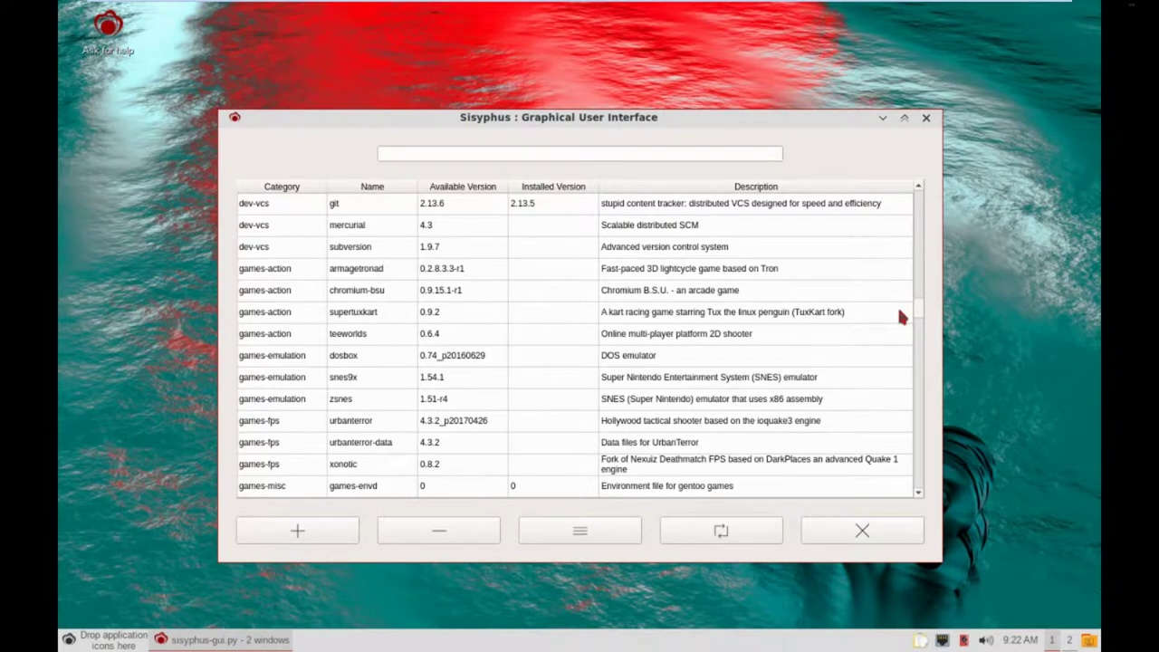
drag(903, 317, 899, 331)
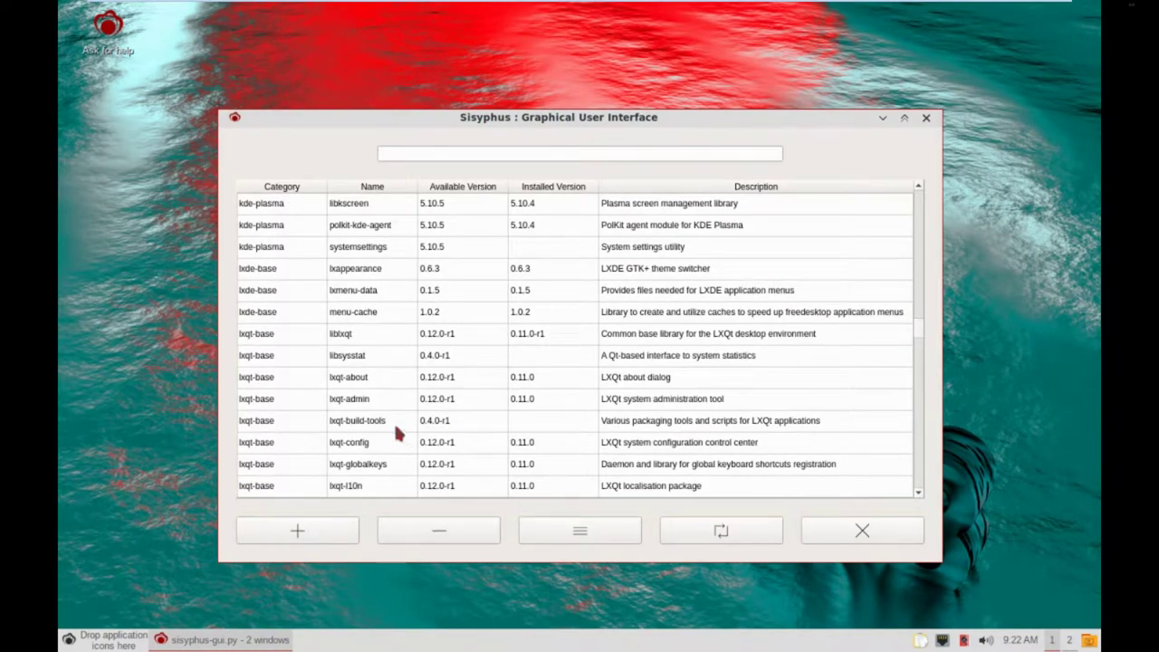
Scroll the package table from sys-apps through sys-devel to the virtual rows such as cron, ffmpeg and jpeg.
scroll(396, 432, down, 15)
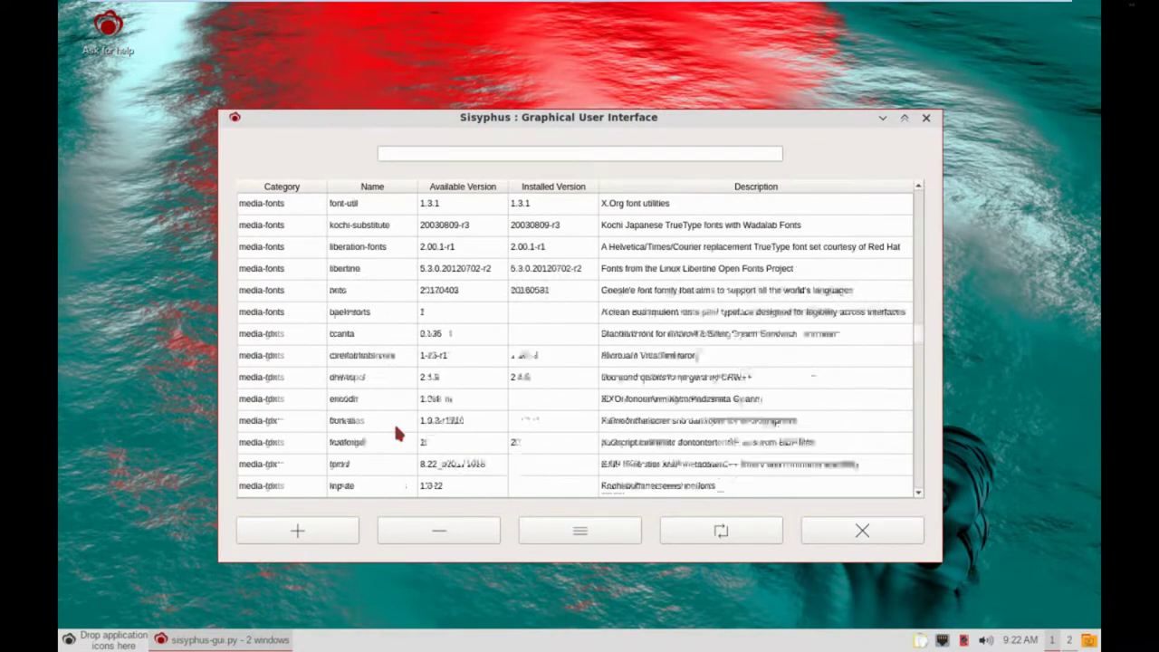
scroll(396, 432, up, 15)
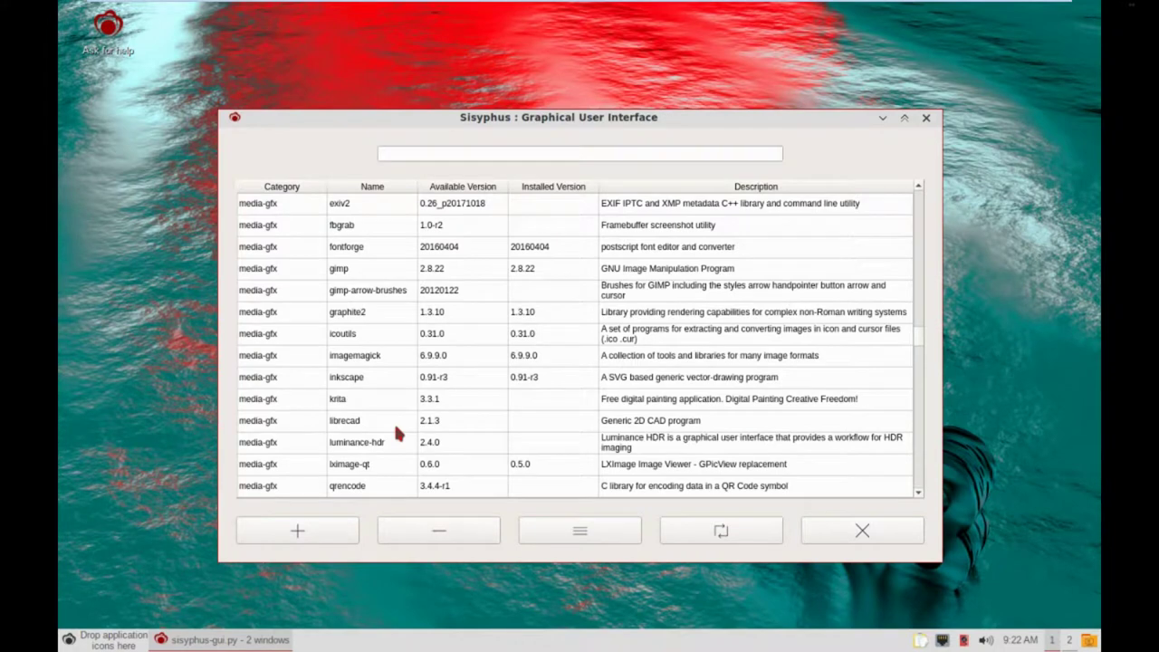
scroll(396, 433, down, 8)
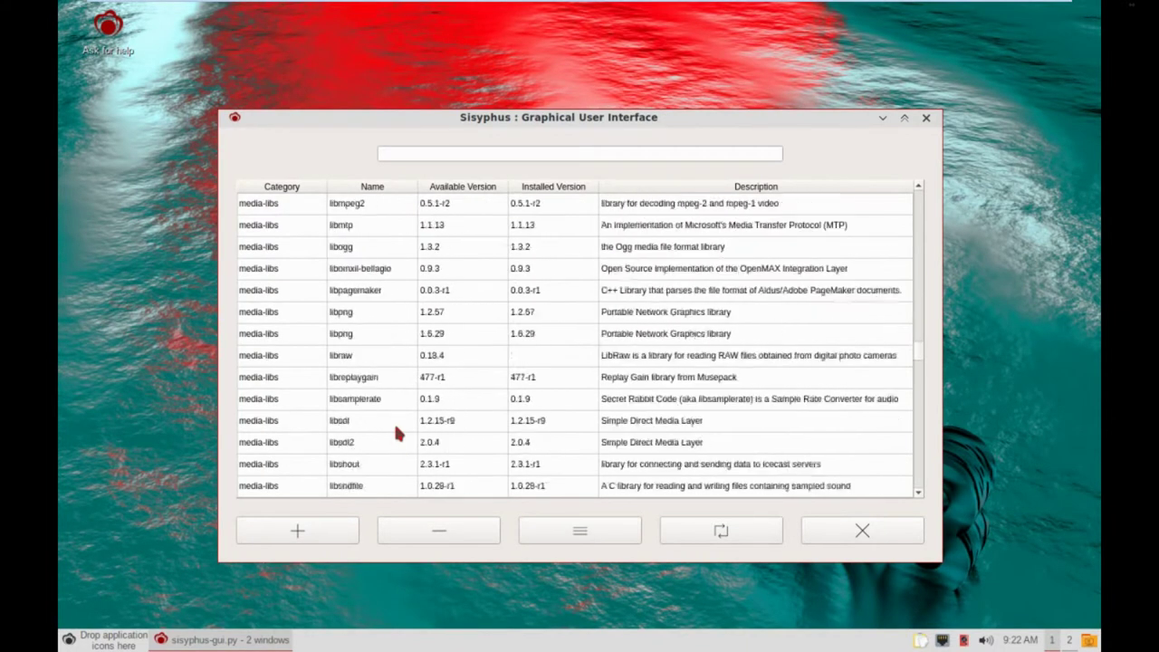
scroll(396, 431, down, 15)
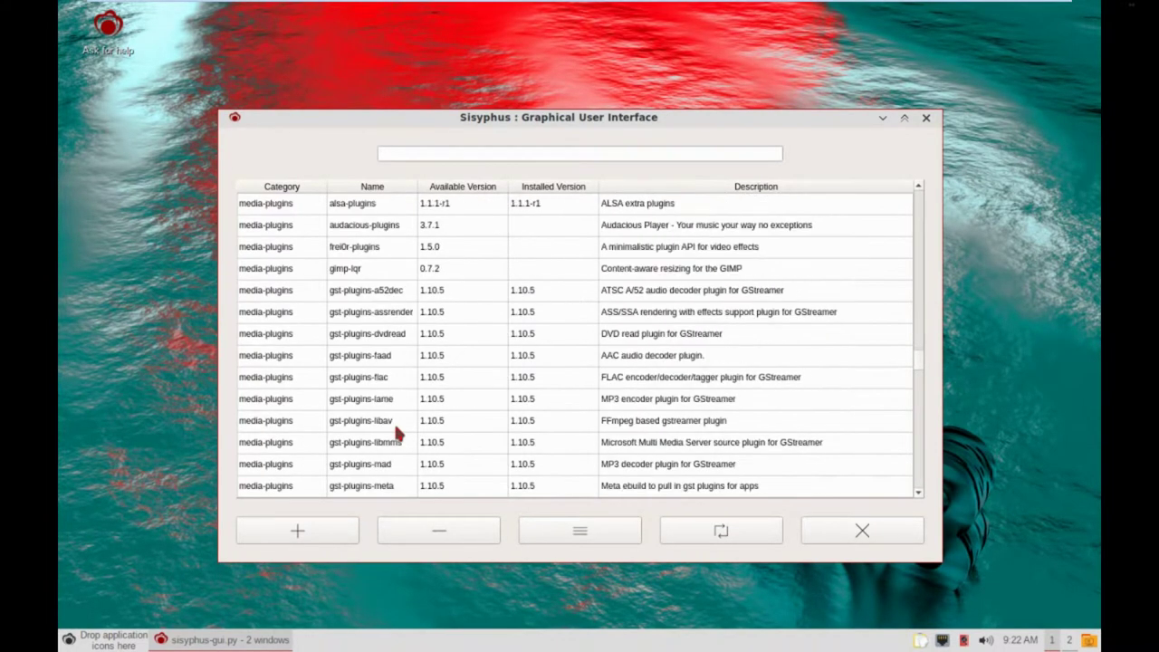
scroll(396, 433, down, 8)
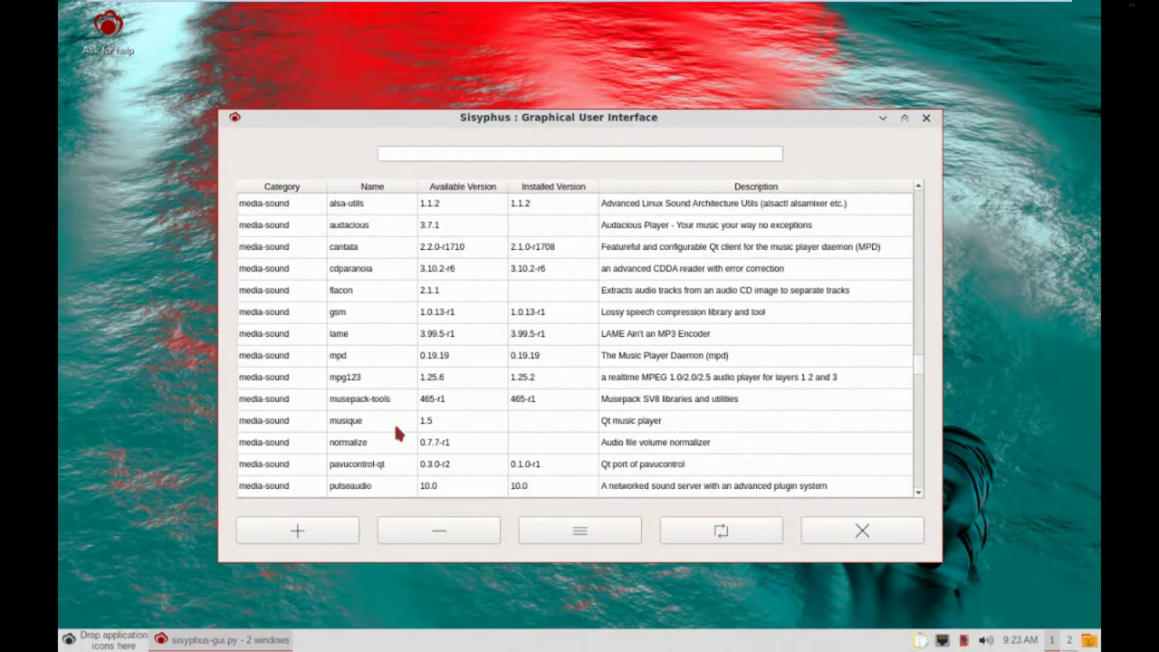
scroll(396, 433, down, 15)
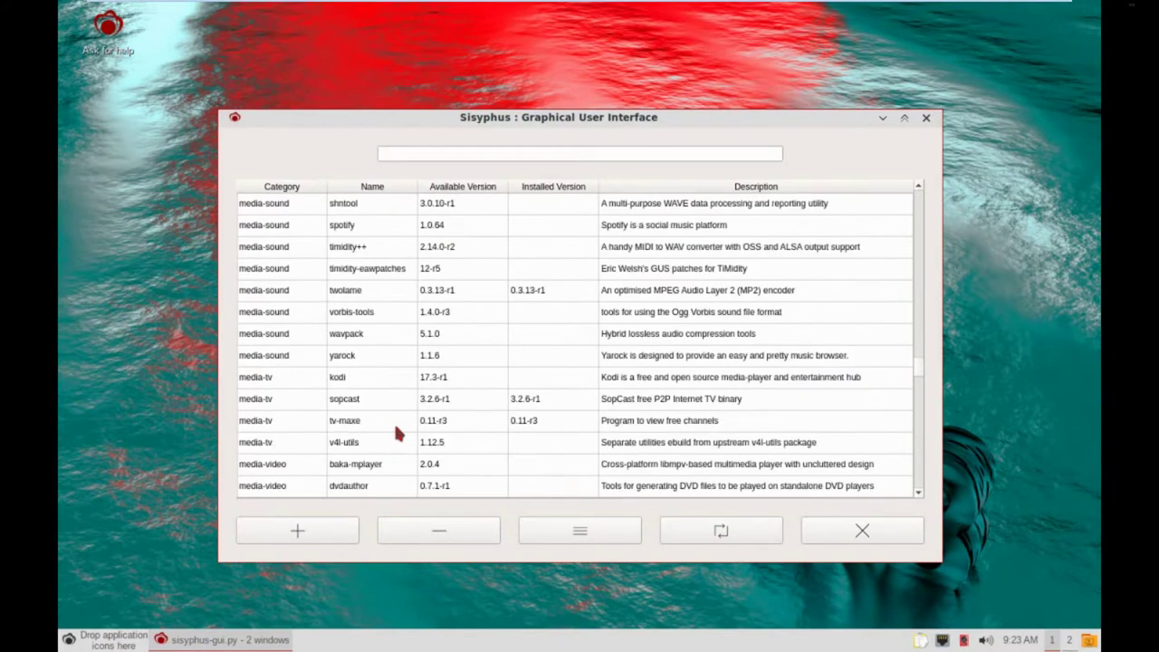
scroll(396, 434, down, 15)
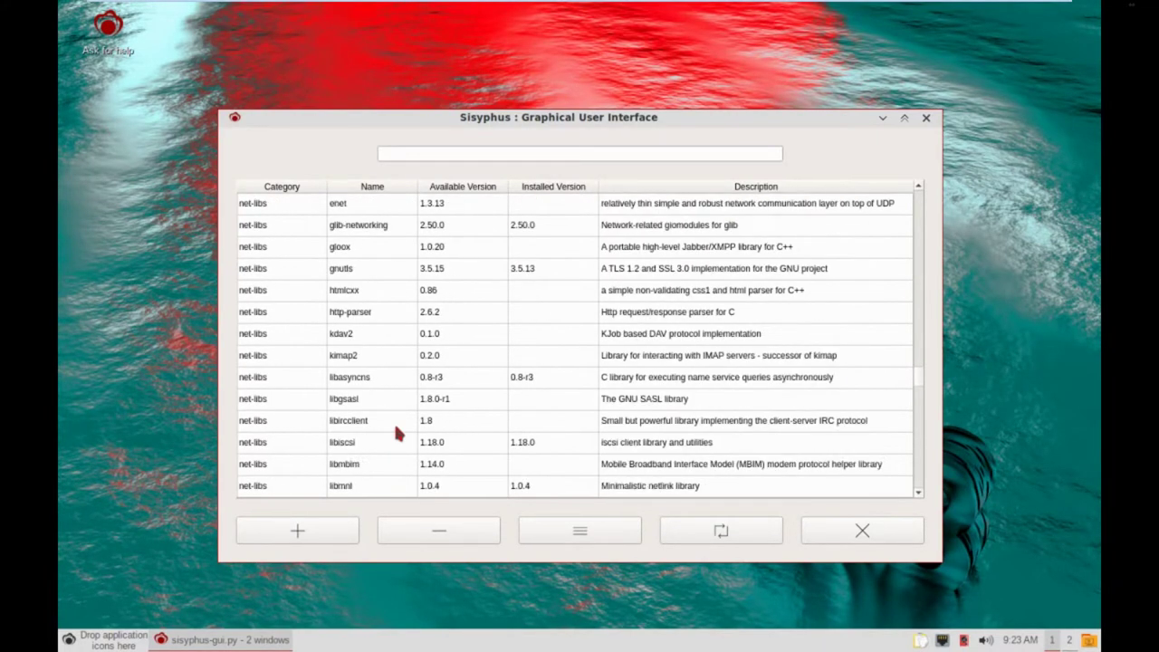
scroll(396, 434, down, 10)
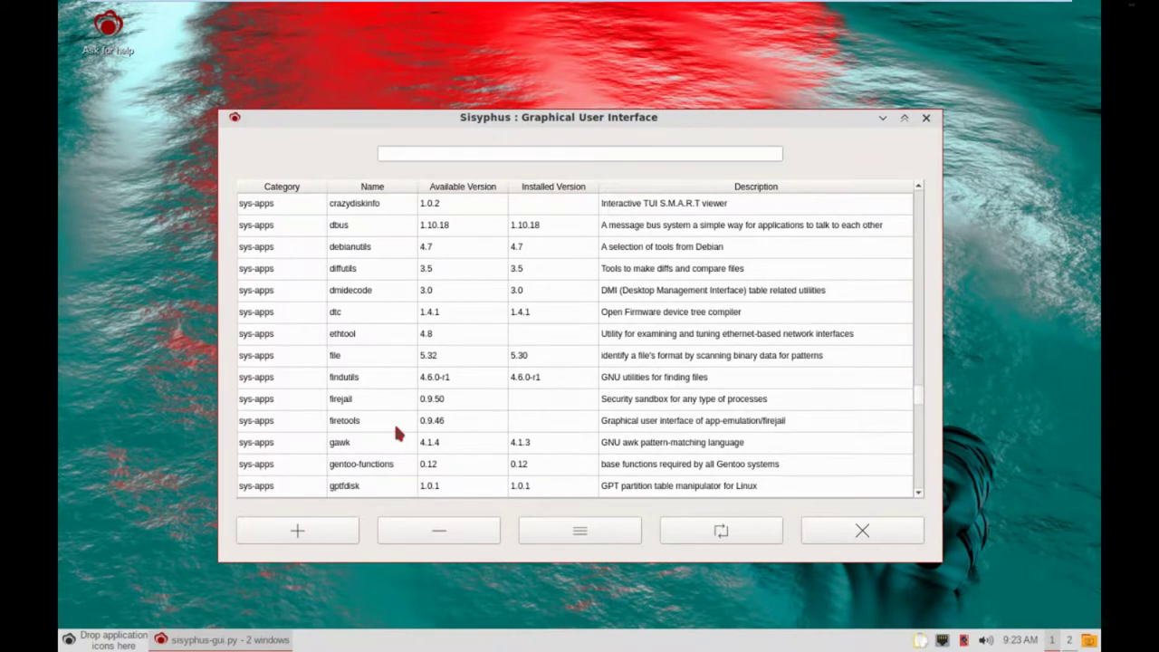
scroll(366, 396, down, 8)
scroll(367, 398, down, 20)
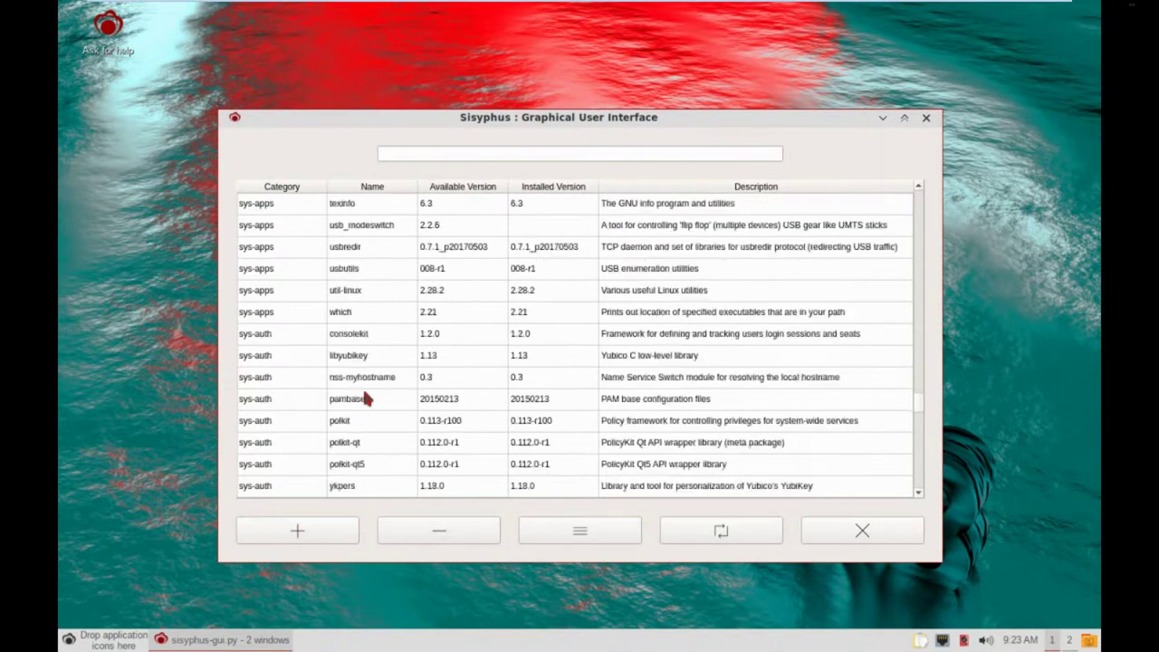
scroll(367, 398, up, 4)
scroll(366, 399, up, 2)
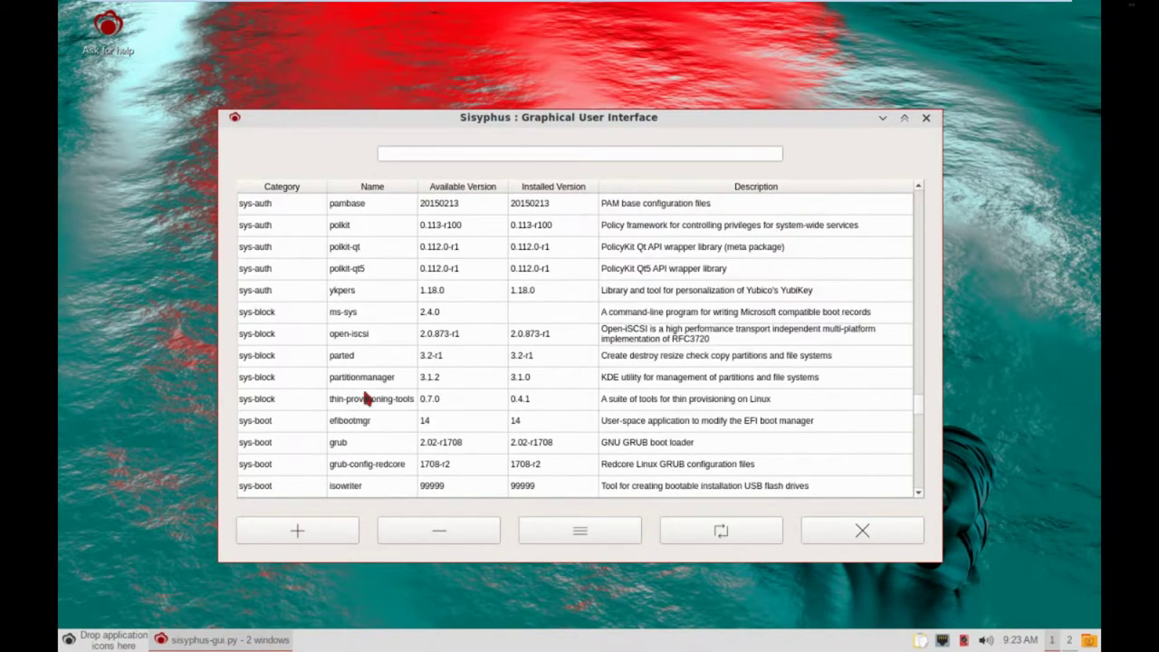
scroll(366, 397, up, 1)
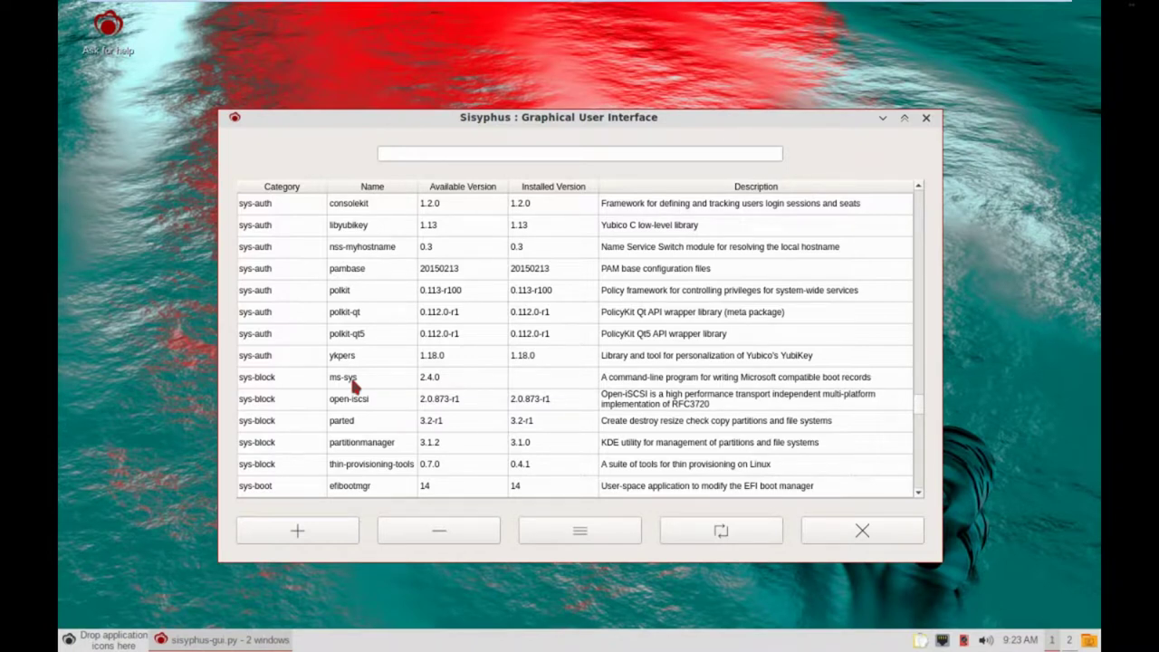
scroll(353, 378, up, 7)
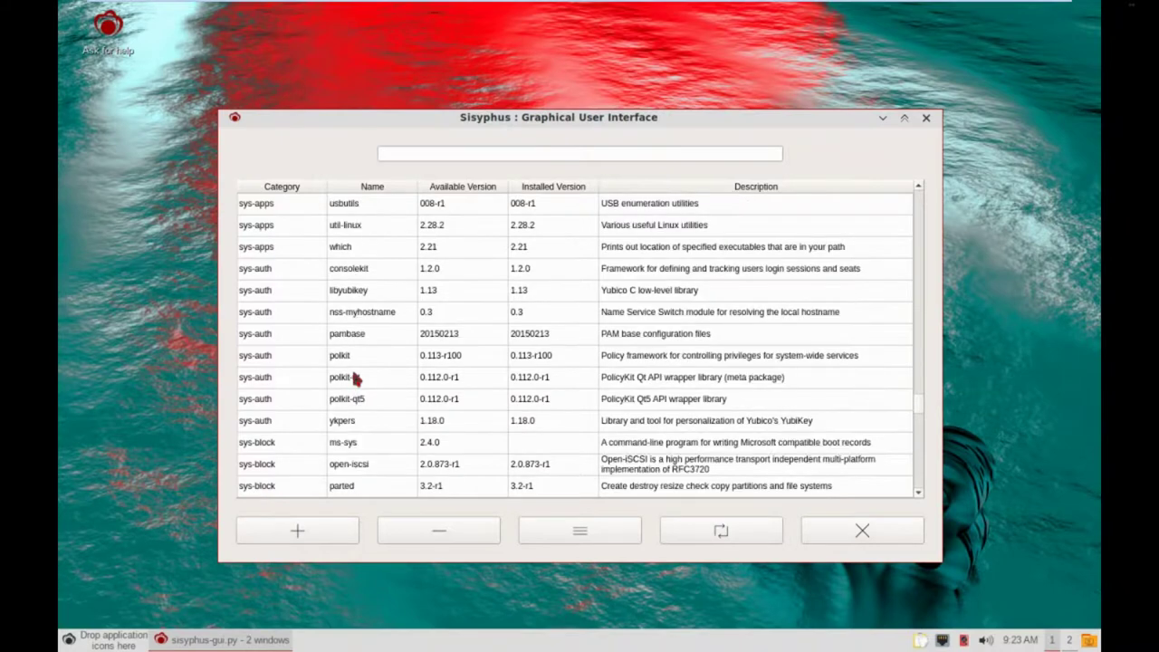
scroll(355, 379, up, 3)
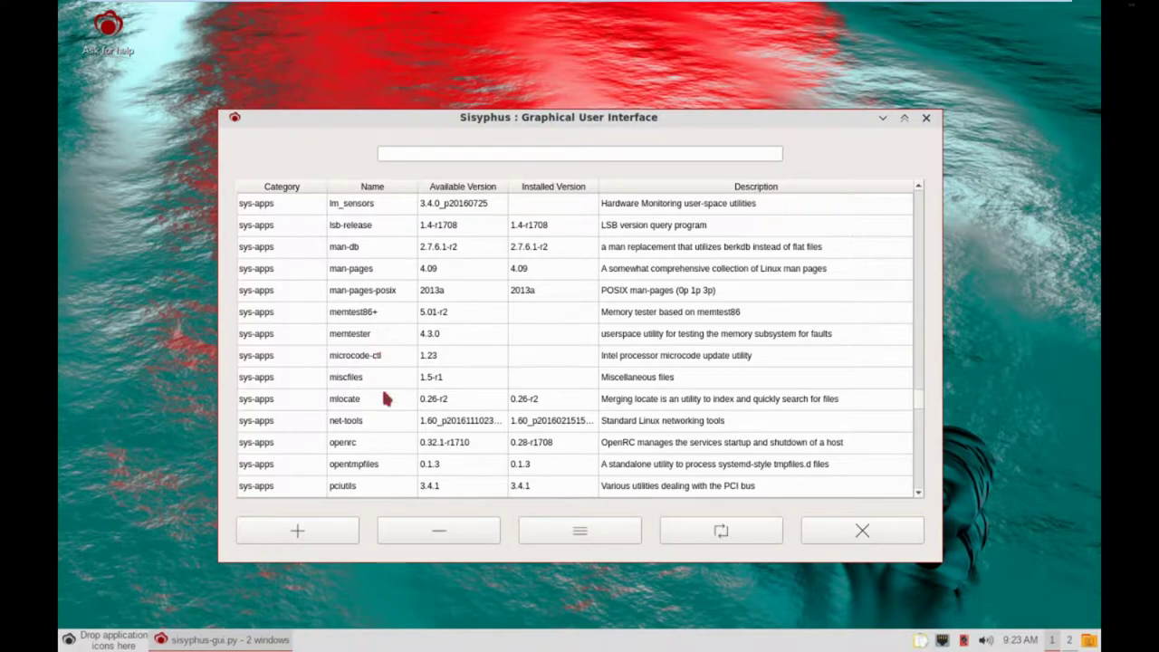
scroll(385, 399, down, 10)
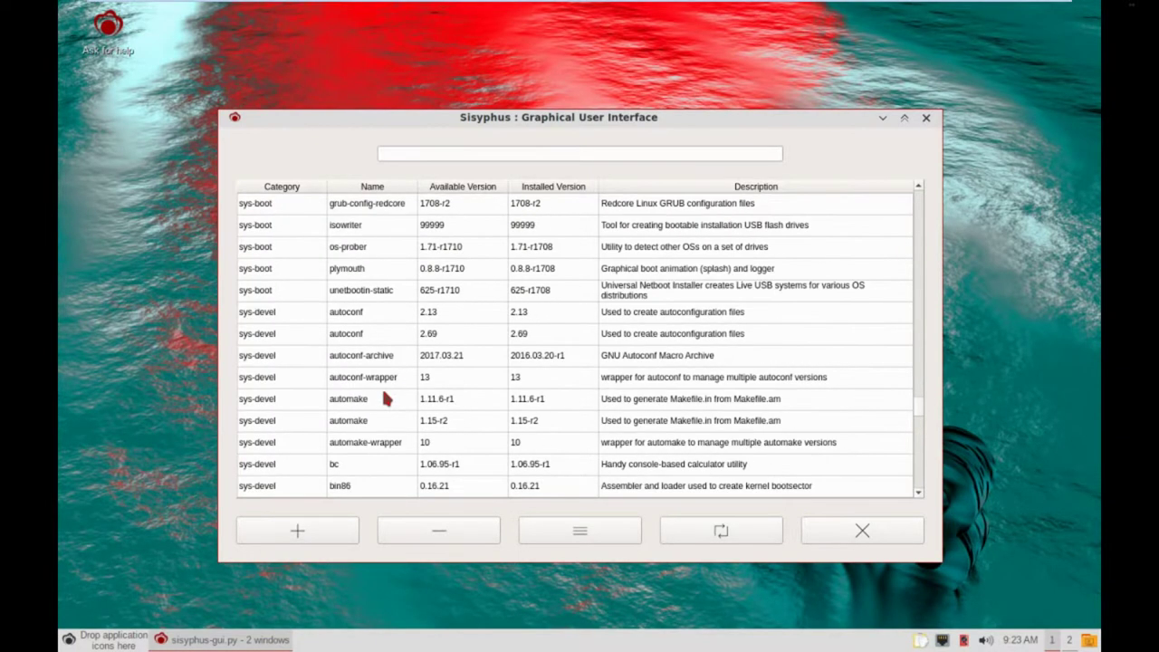
scroll(384, 399, down, 15)
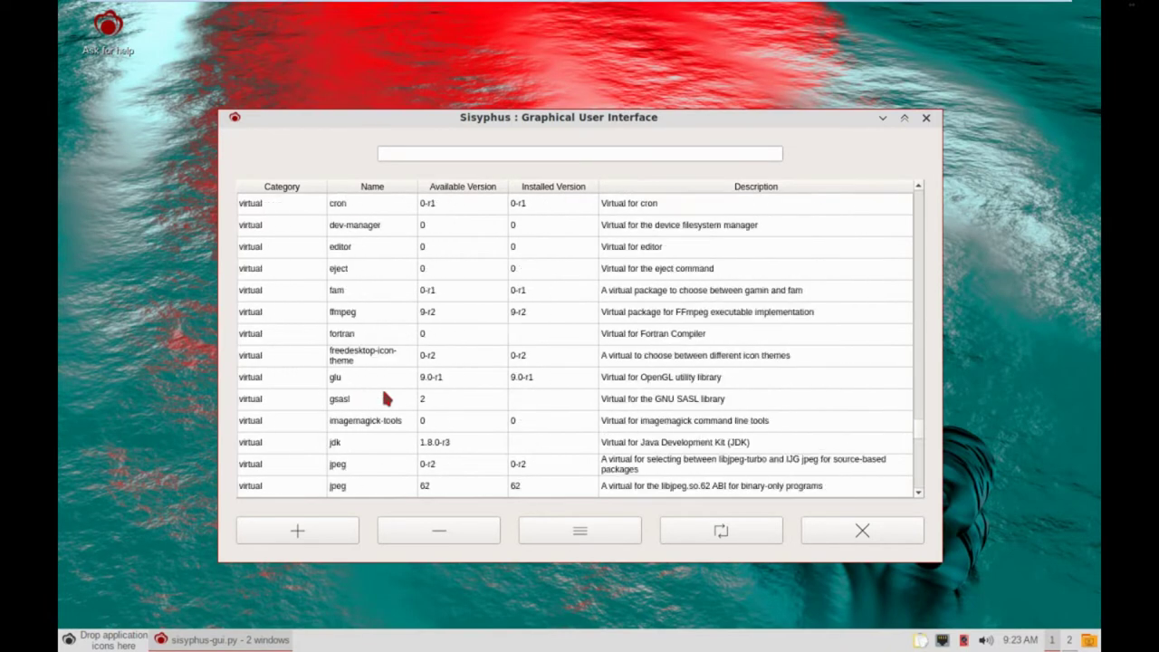
scroll(384, 399, down, 5)
scroll(385, 398, up, 5)
Search for virtualbox and select the virtualbox-guest-additions and virtualbox package rows.
click(501, 150)
text(virtual)
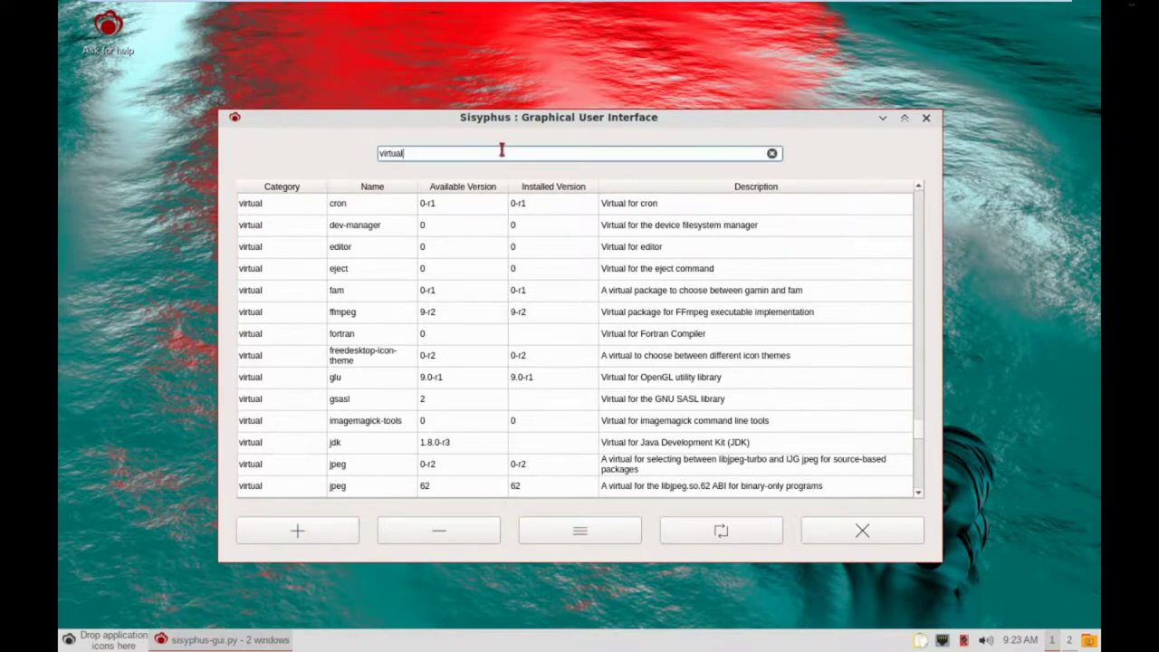
text(box)
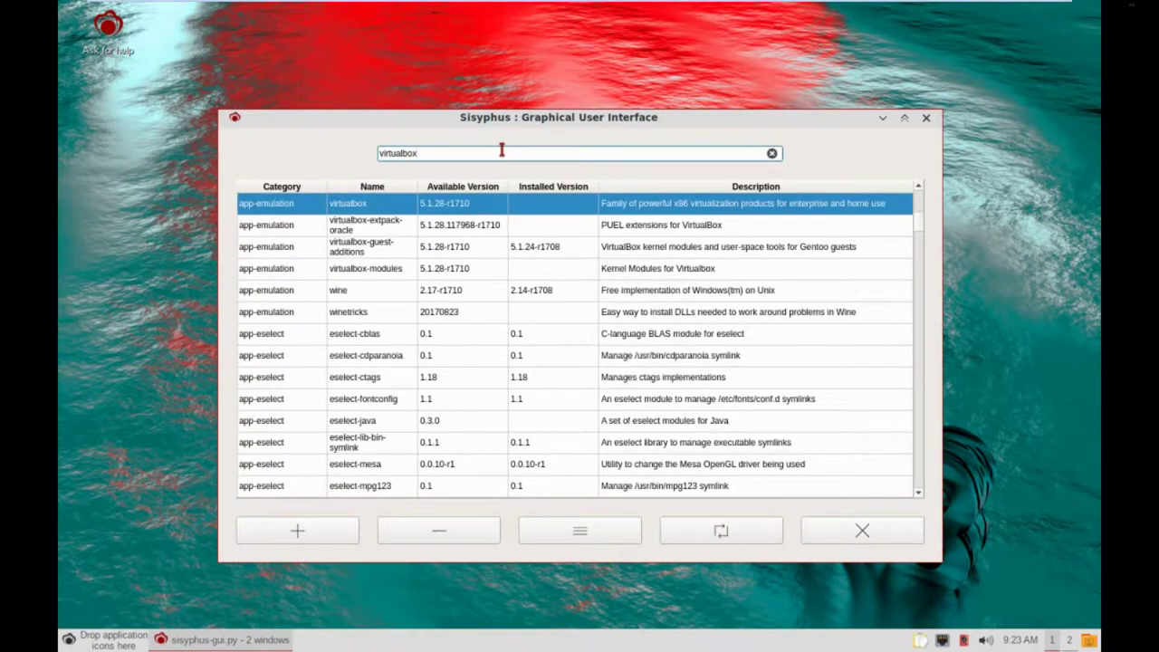
click(523, 250)
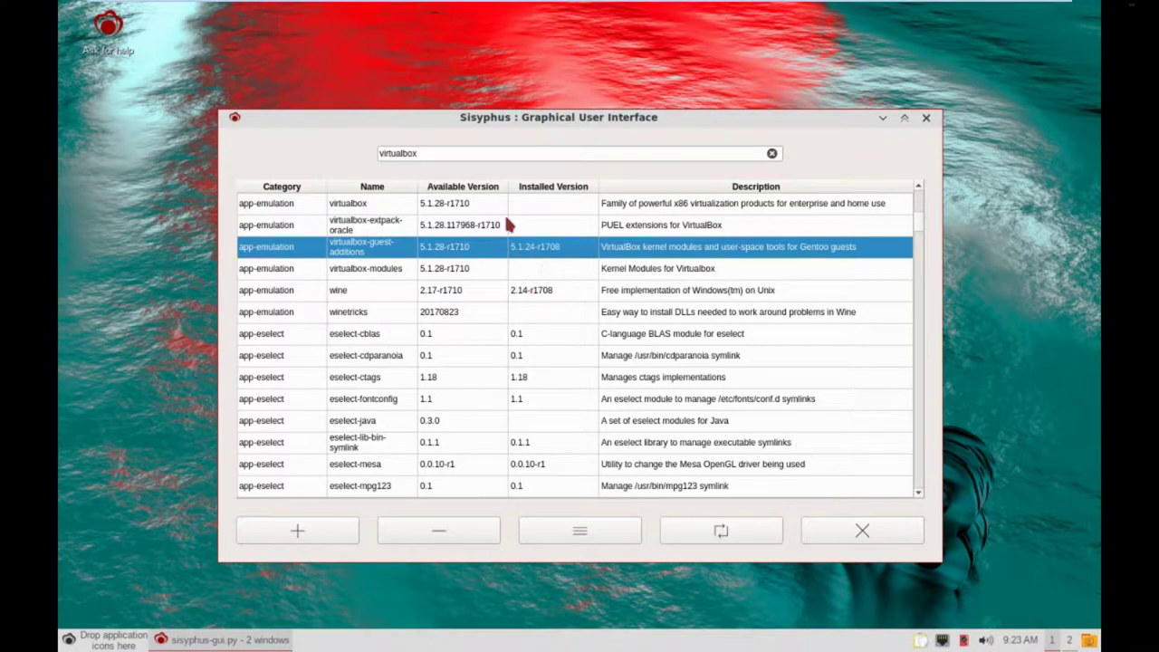
click(459, 207)
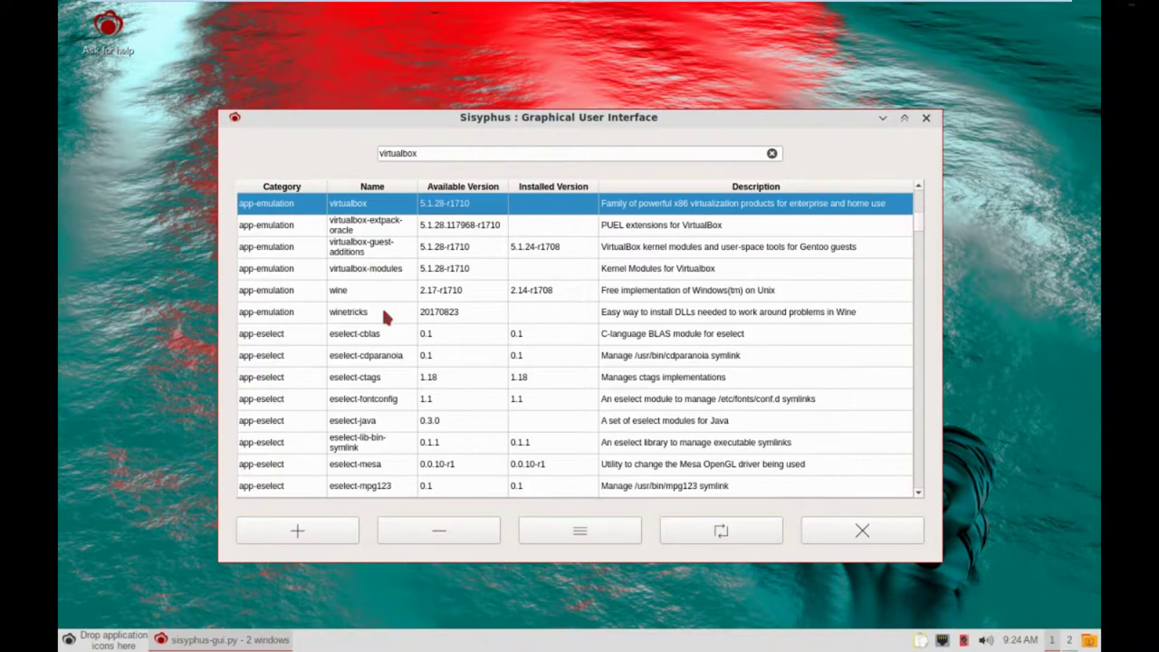
scroll(383, 311, down, 4)
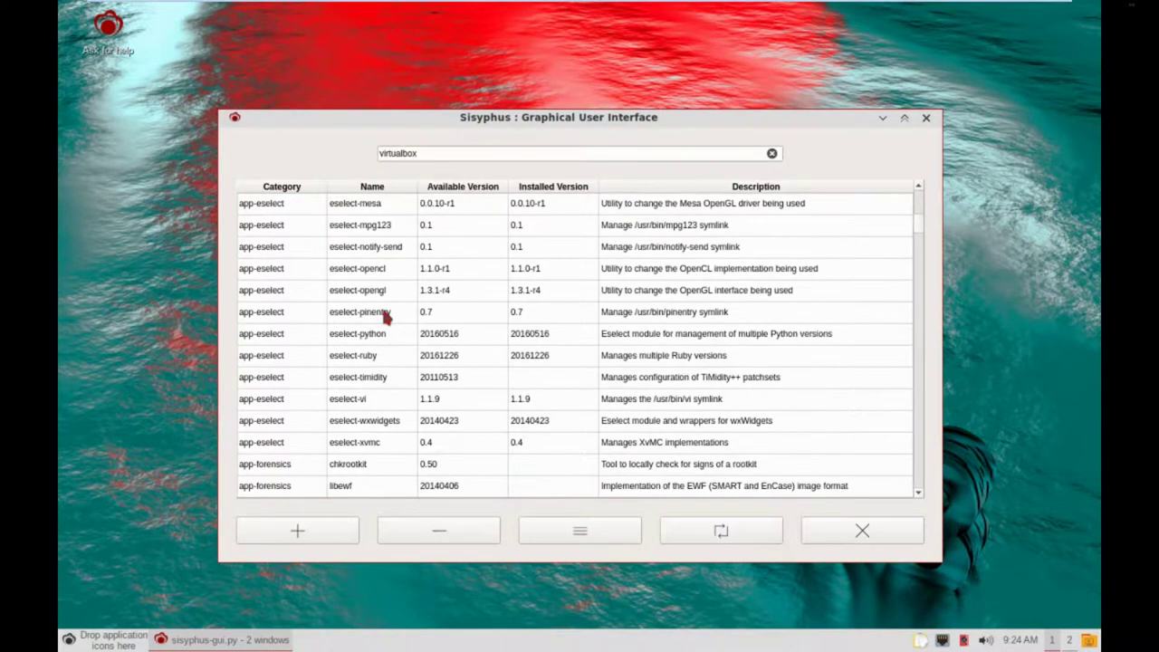
scroll(383, 311, up, 7)
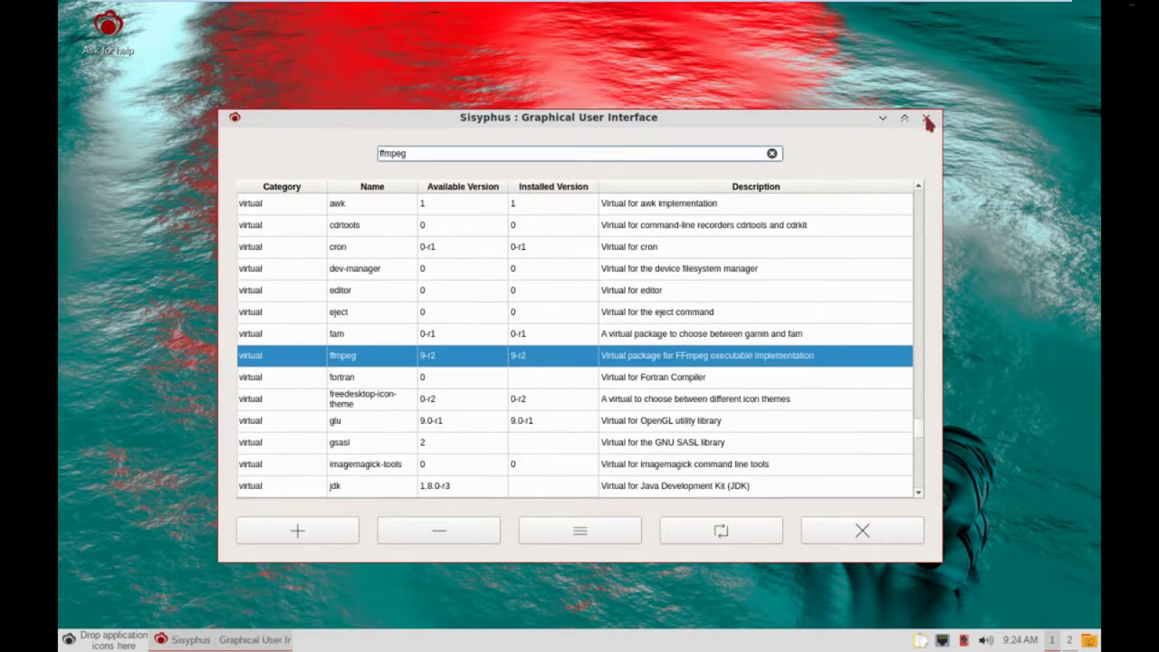
Close the Sisyphus package manager and bring up the desktop's right-click applications menu.
click(927, 121)
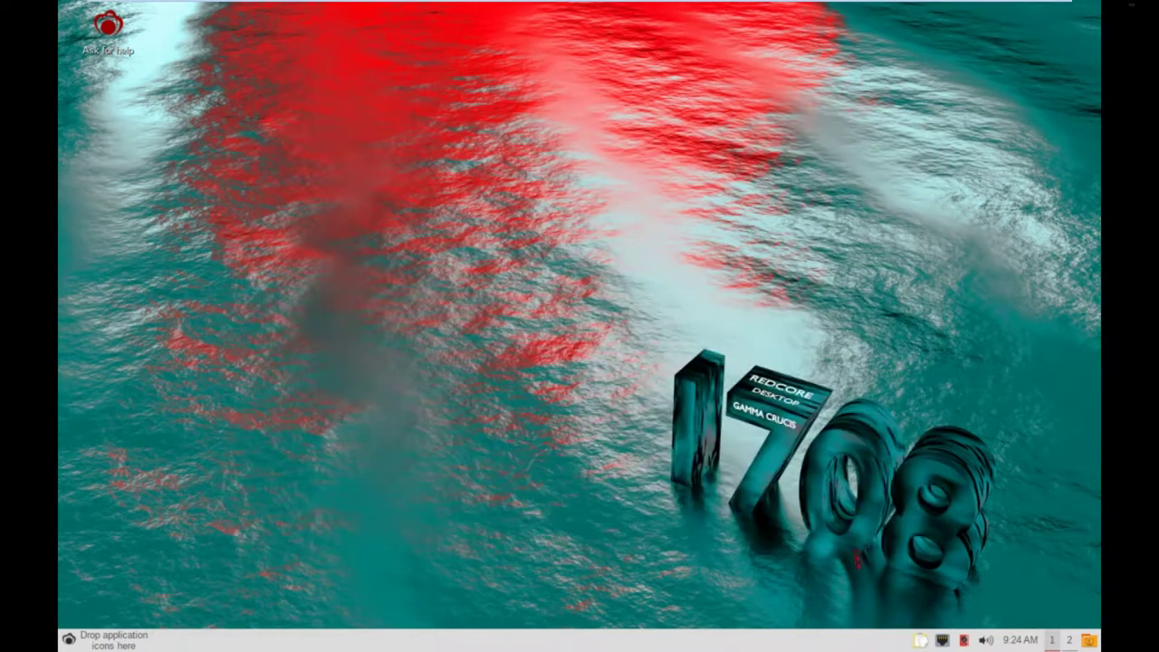
right_click(111, 641)
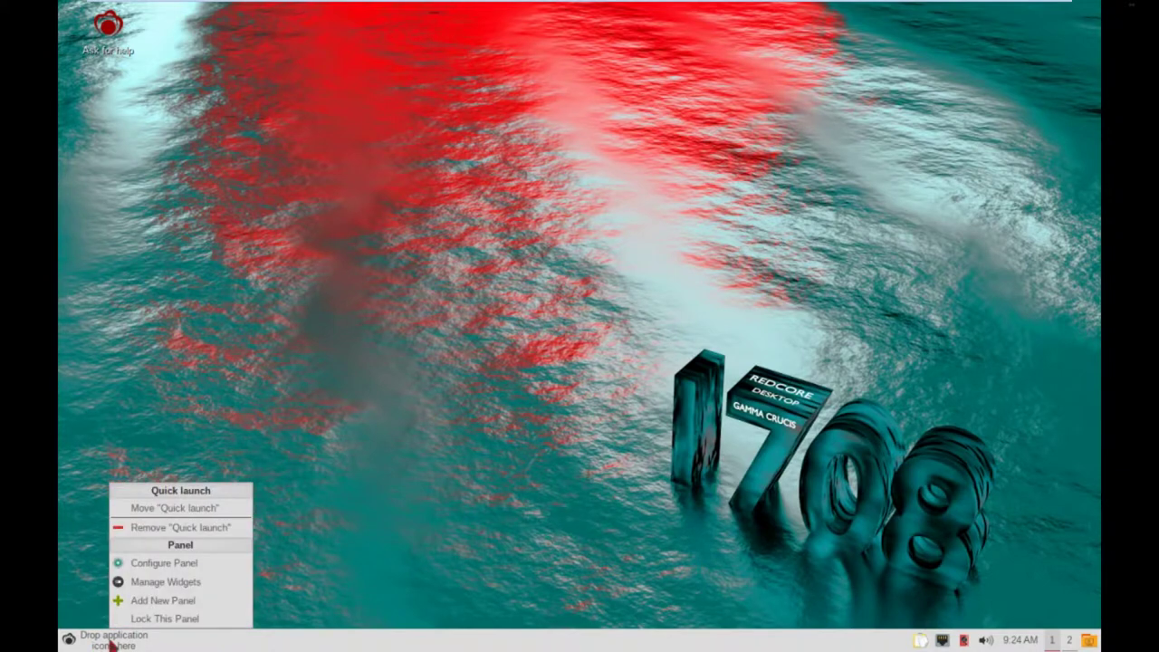
click(403, 257)
right_click(403, 255)
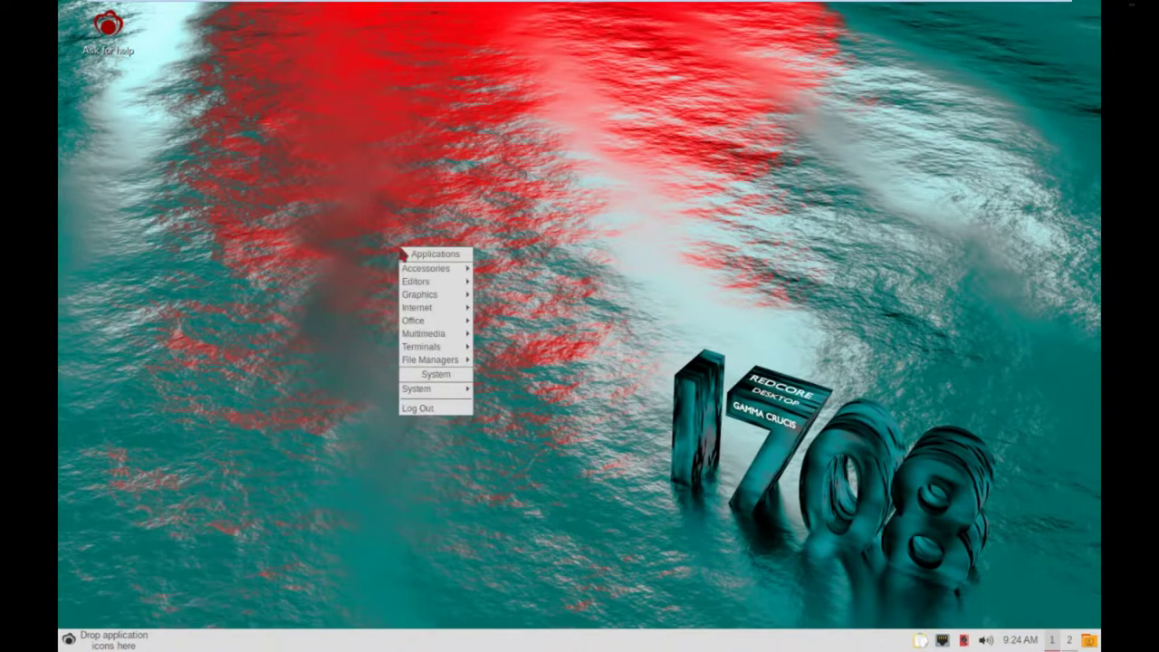
mouse_move(422, 272)
click(258, 277)
Try launching Firefox from the Internet submenu and dismiss the missing-program error.
right_click(402, 262)
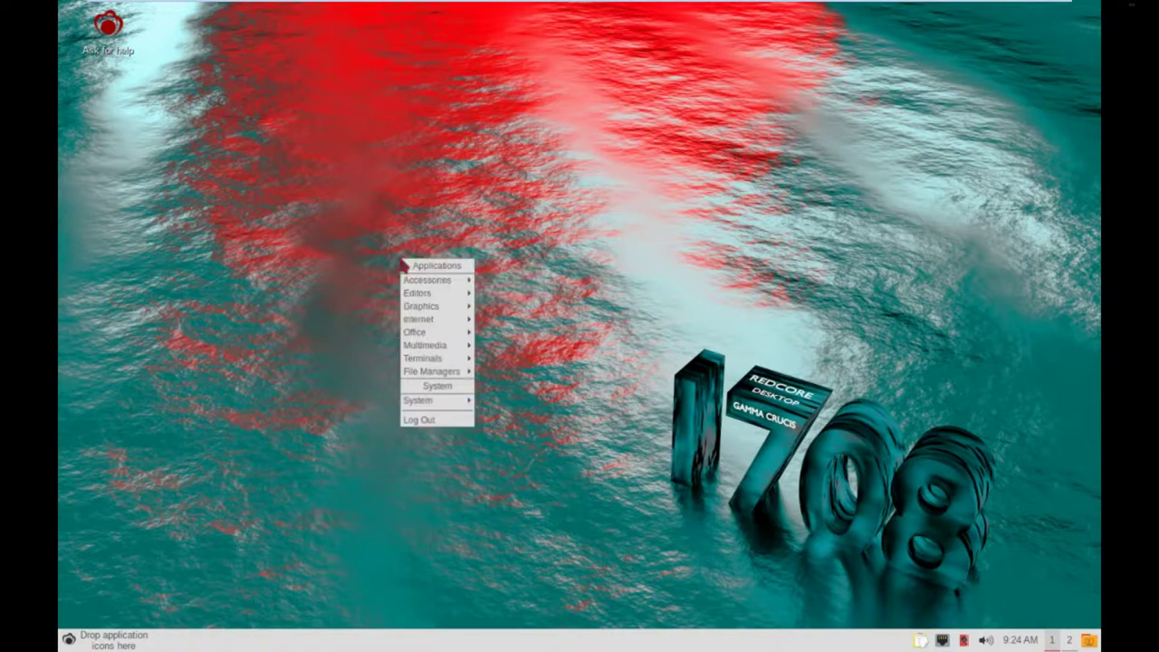
mouse_move(459, 376)
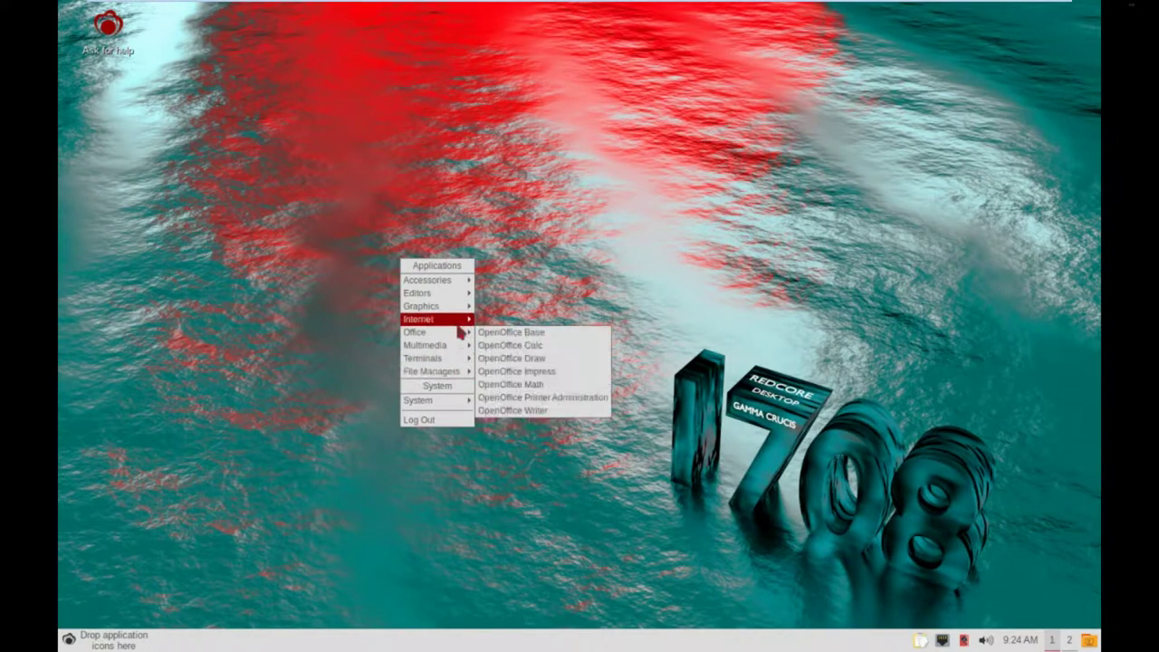
mouse_move(460, 321)
click(501, 320)
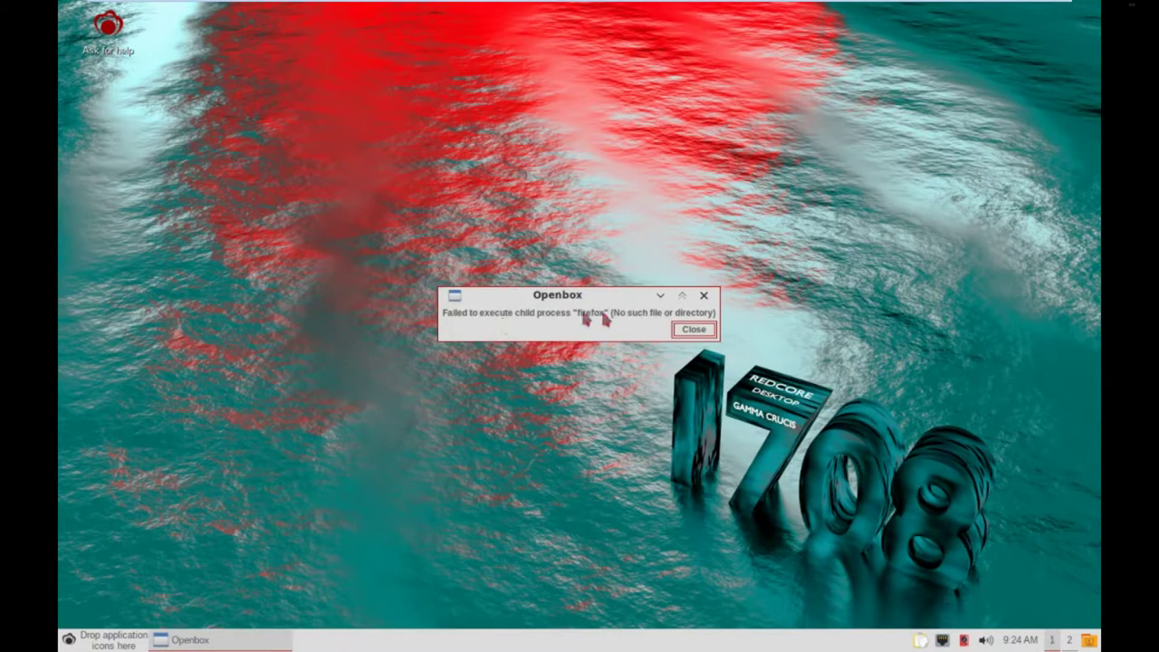
click(694, 330)
Browse the desktop applications menu's submenus down to System.
right_click(433, 261)
mouse_move(448, 312)
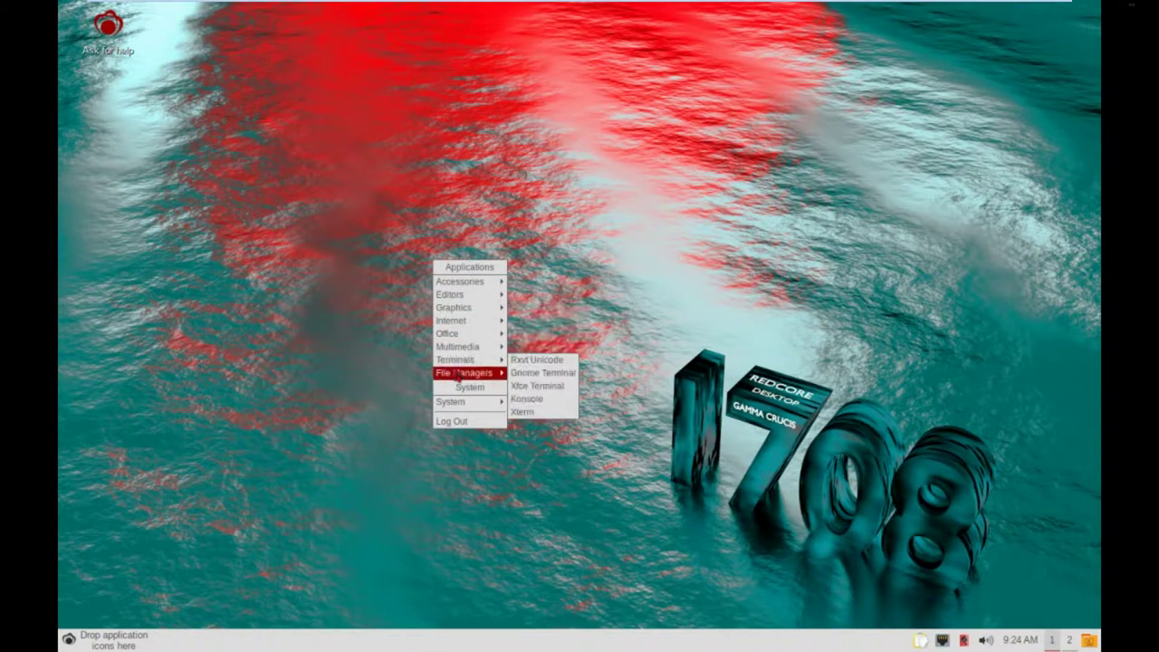
mouse_move(465, 365)
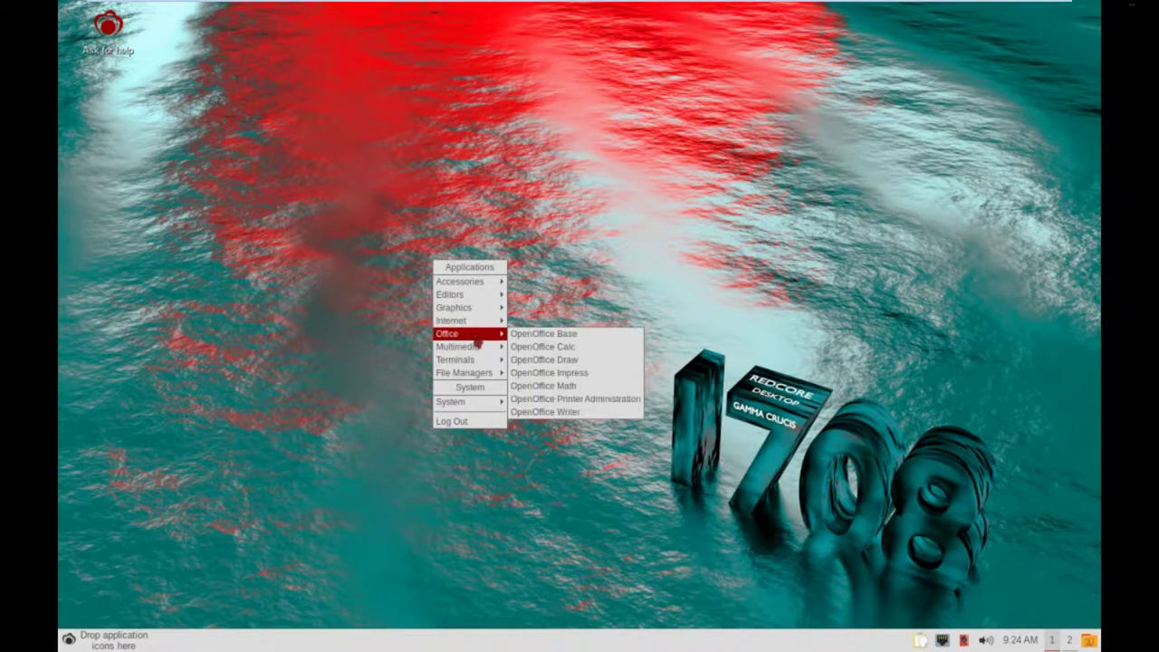
mouse_move(488, 405)
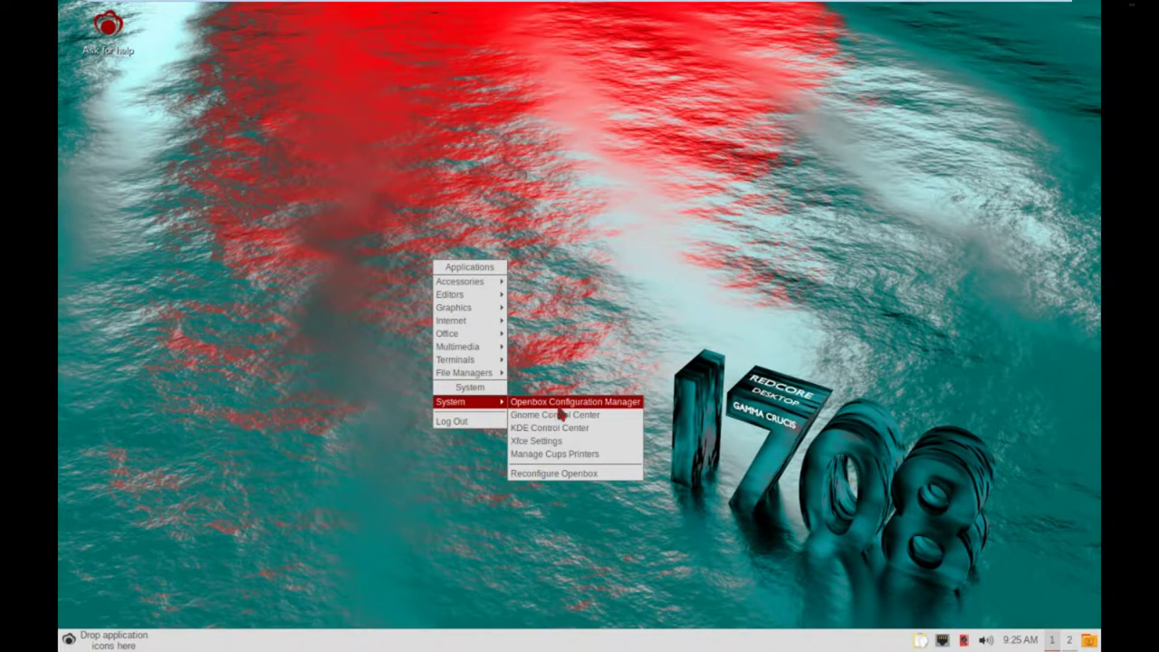
Try launching Openbox Configuration Manager and Xfce Settings from System, closing each missing-program error.
click(560, 407)
click(683, 331)
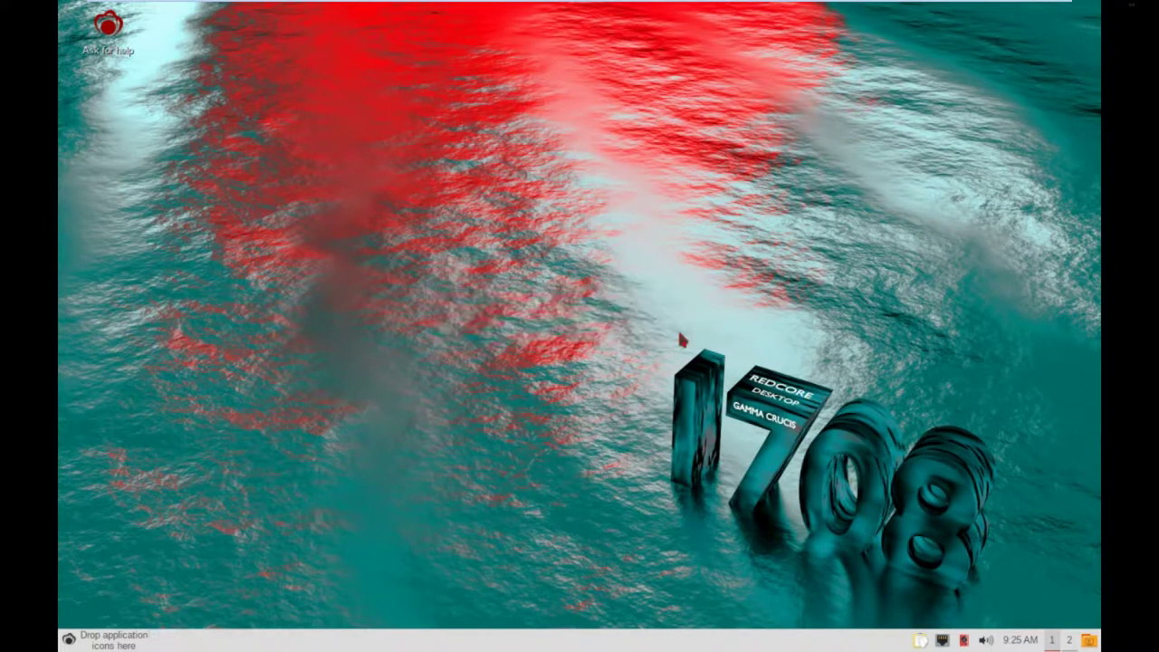
right_click(484, 310)
mouse_move(531, 450)
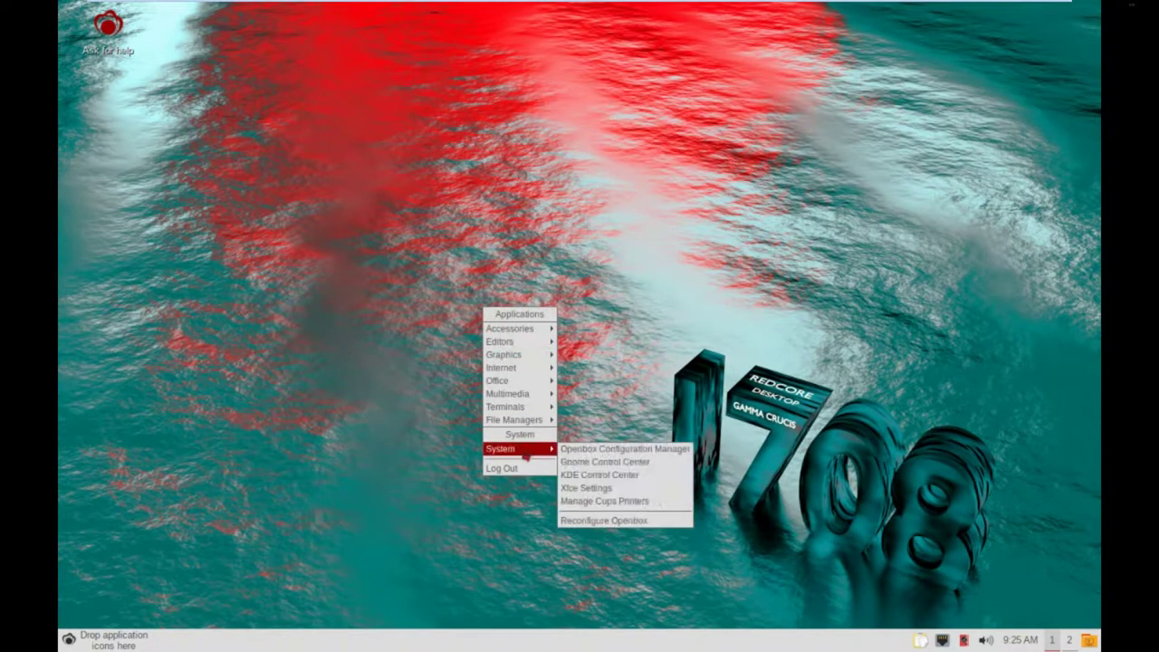
click(609, 493)
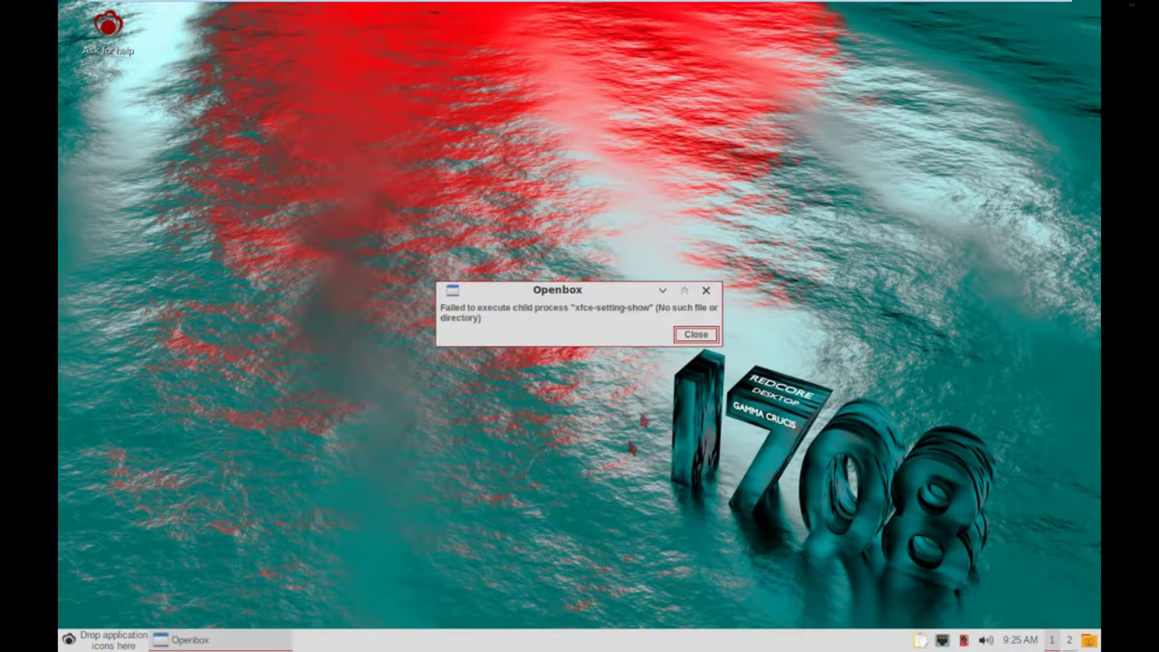
click(690, 335)
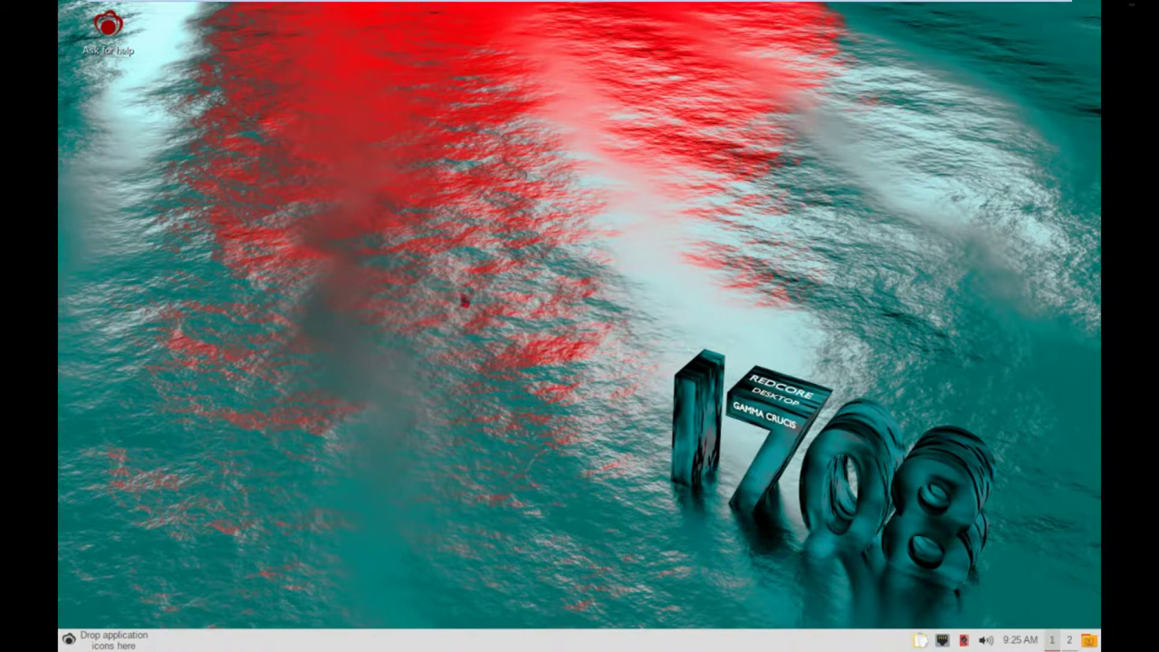
Try launching PCMan File Manager from File Managers and close its missing-program error.
right_click(463, 299)
mouse_move(481, 438)
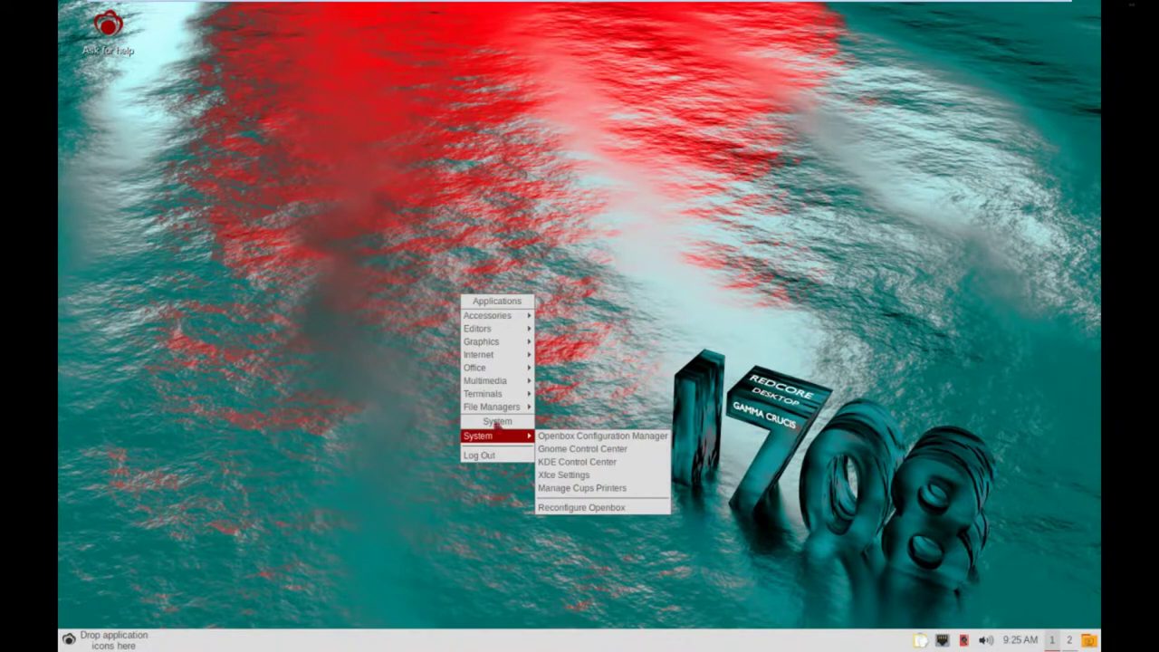
mouse_move(503, 413)
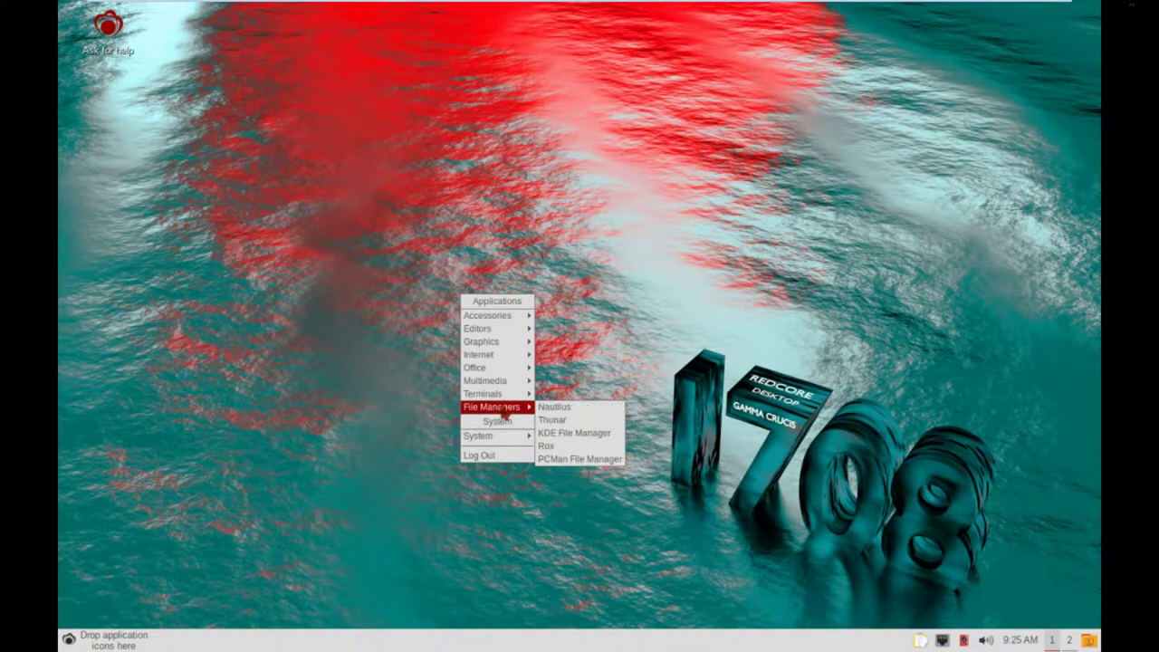
click(571, 459)
click(695, 330)
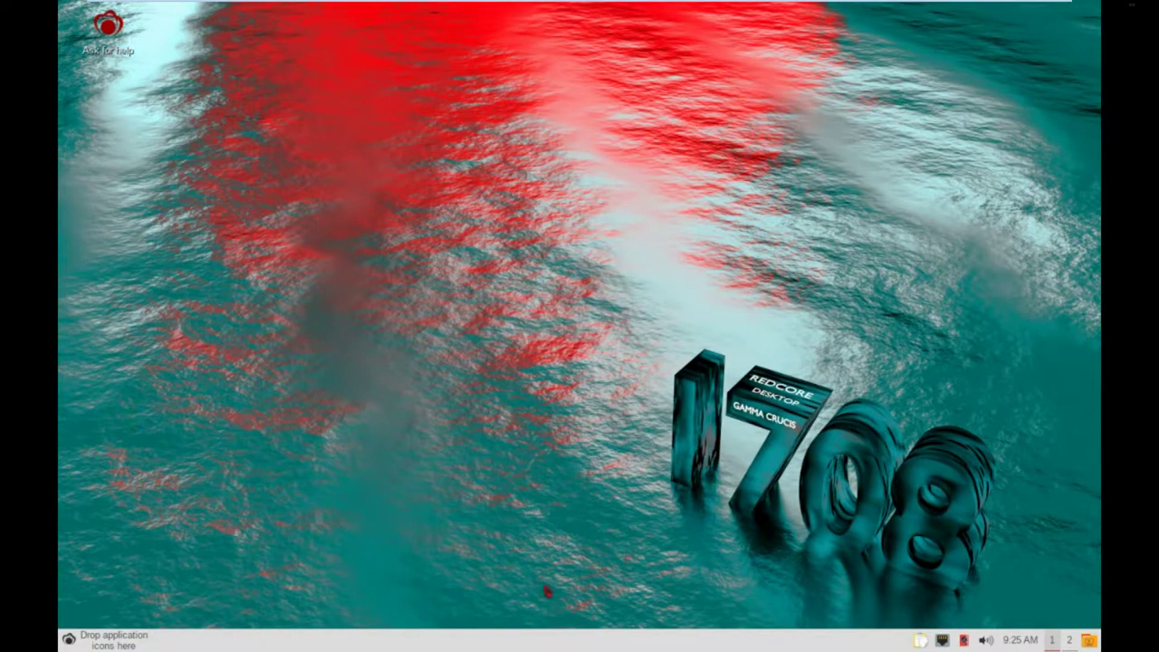
click(226, 422)
Launch VLC media player from Sound & Video and accept its privacy and network access policy.
click(69, 639)
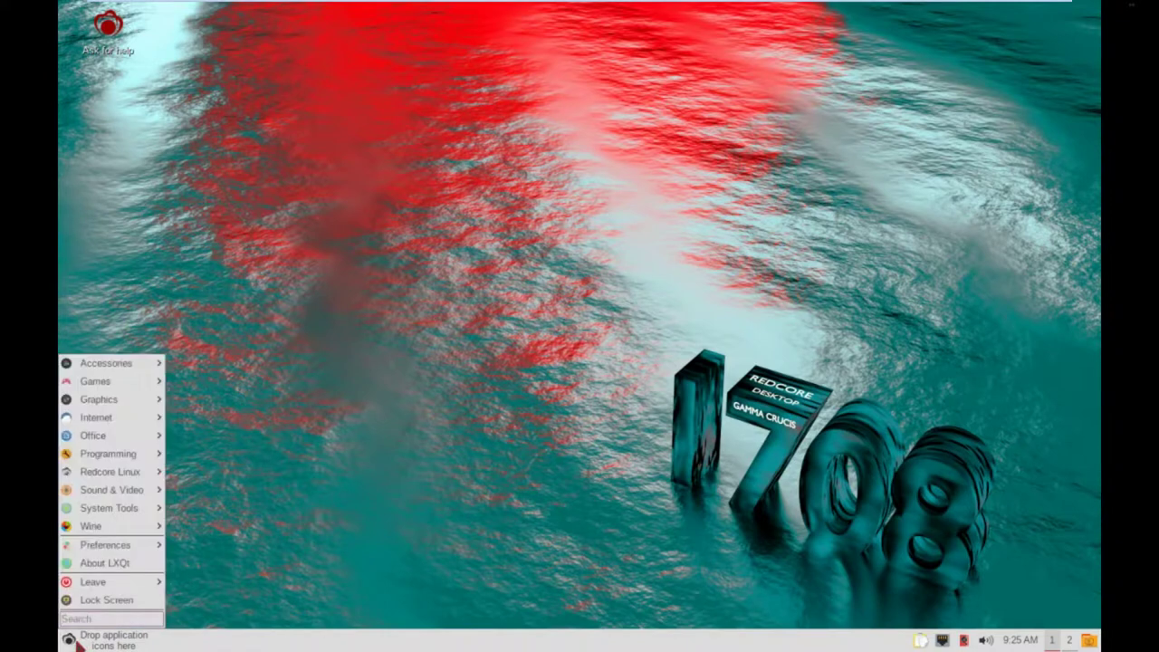
mouse_move(129, 532)
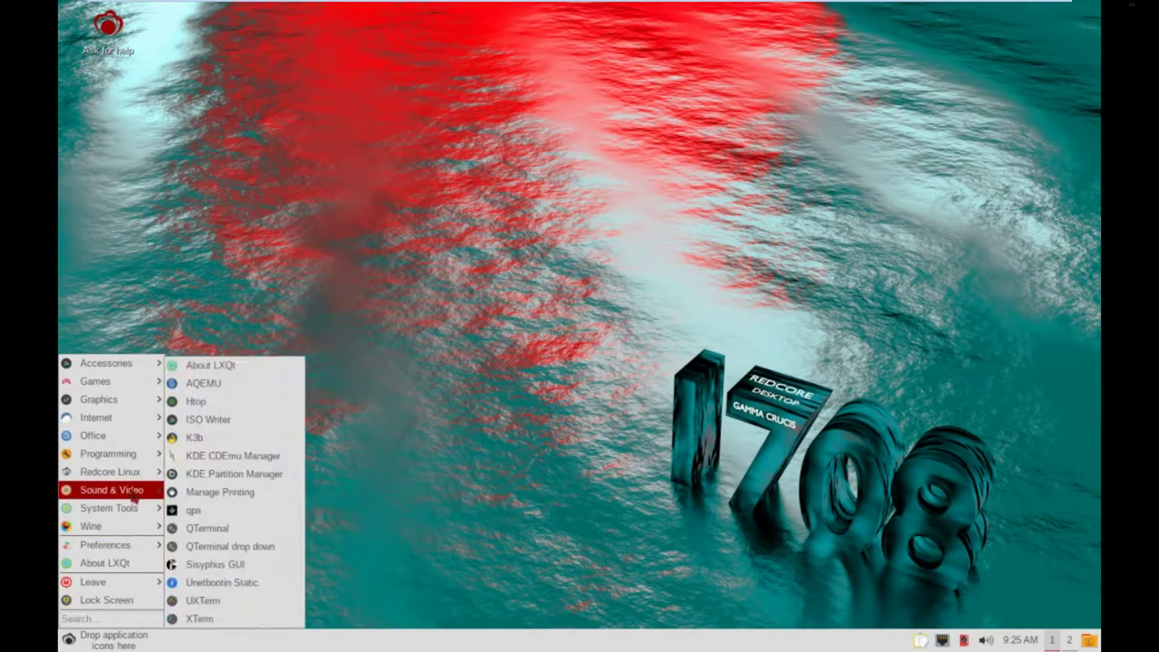
mouse_move(134, 492)
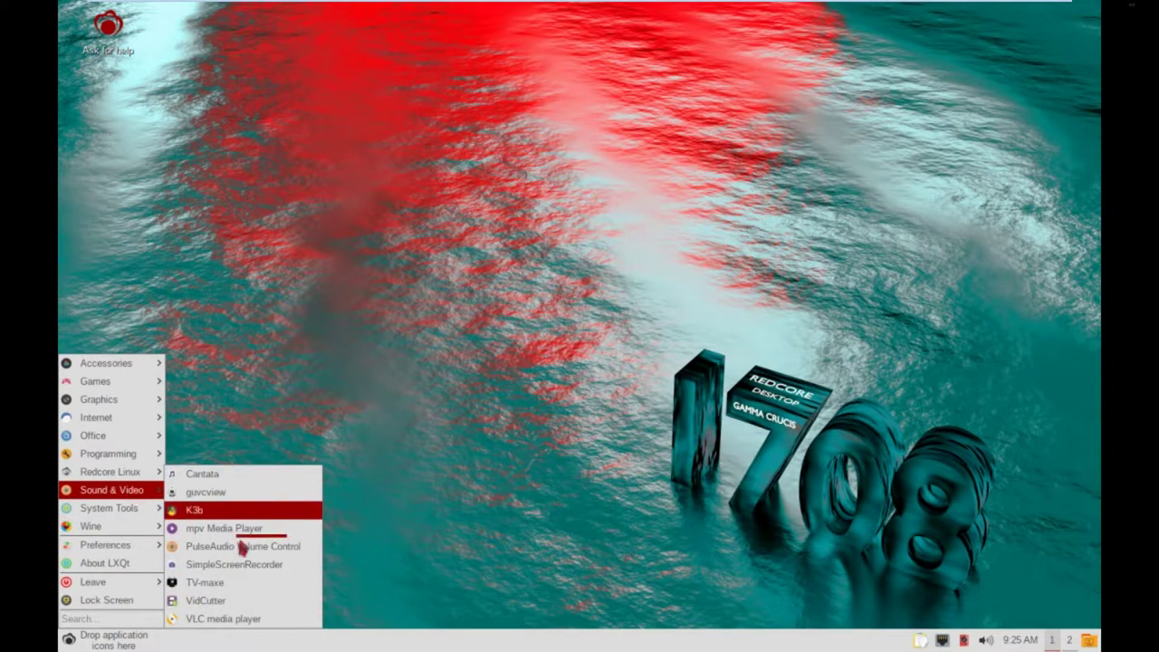
click(217, 619)
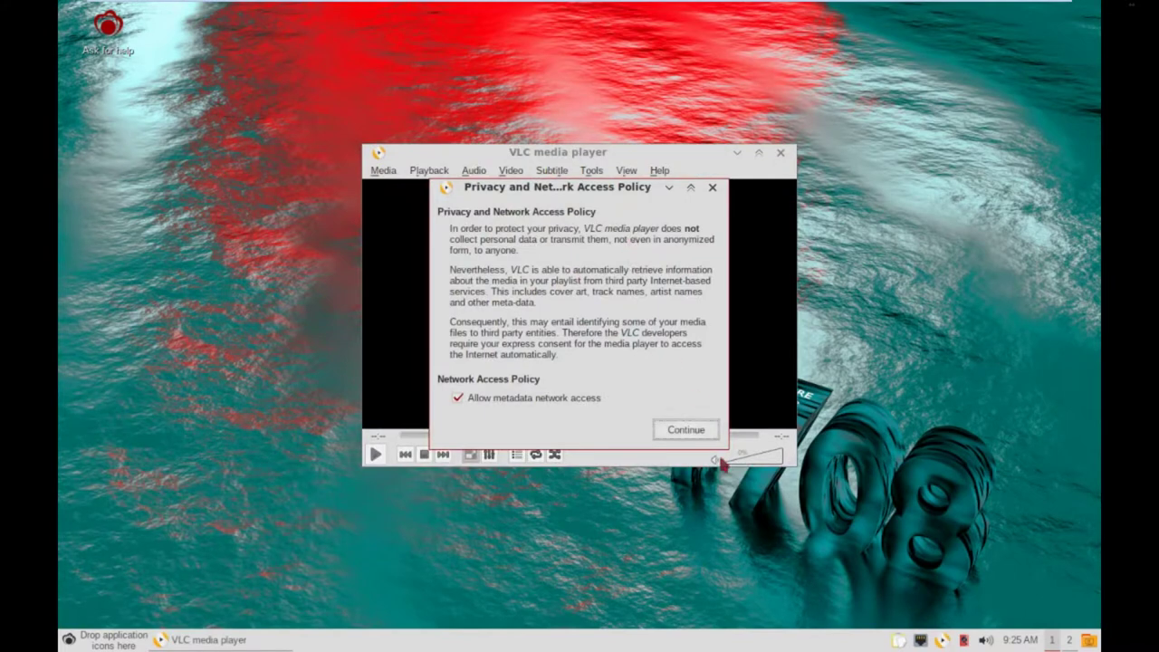
click(691, 430)
Confirm in Help > About that VLC is version 2.2.6 Umbrella, then close the player.
click(659, 171)
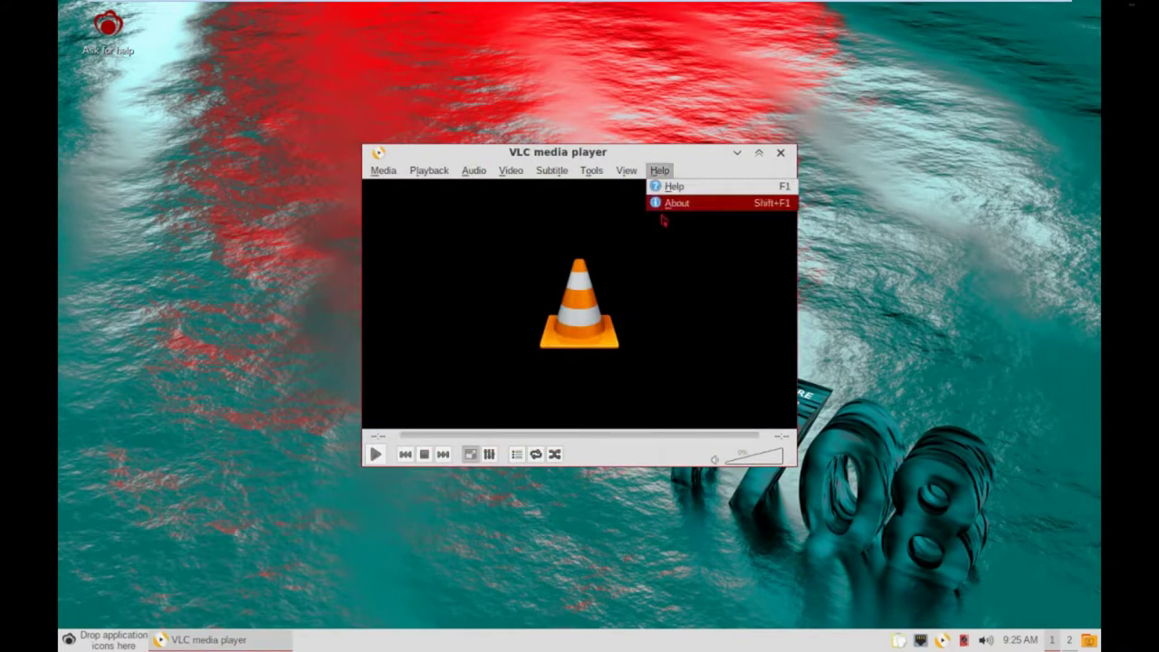
click(668, 207)
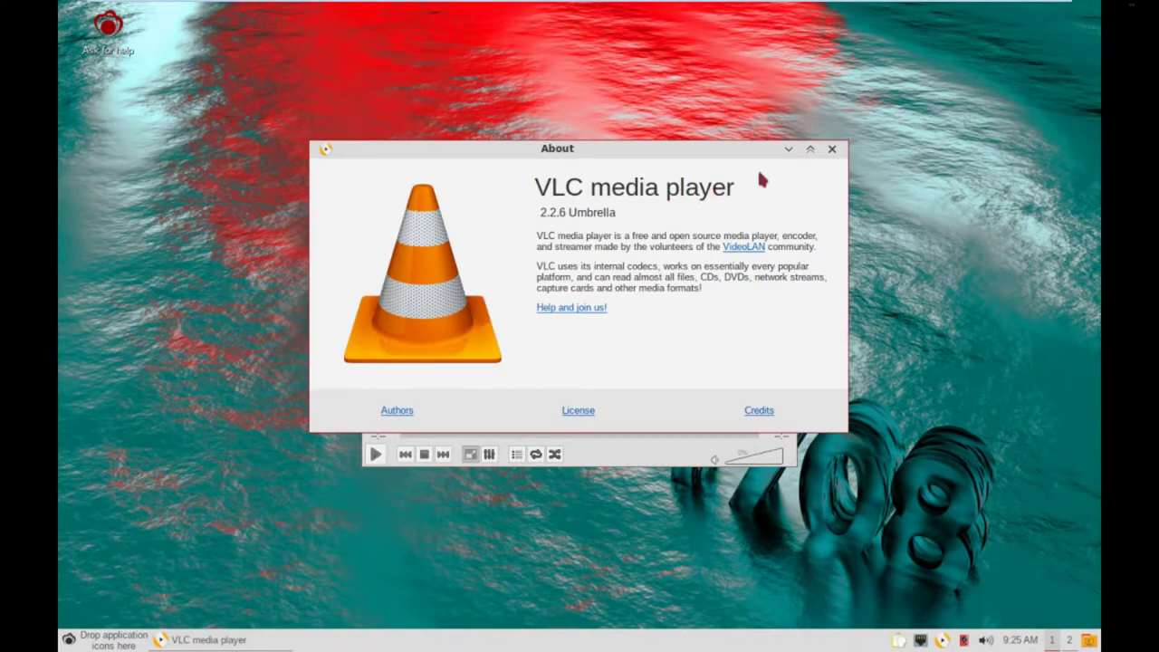
click(833, 151)
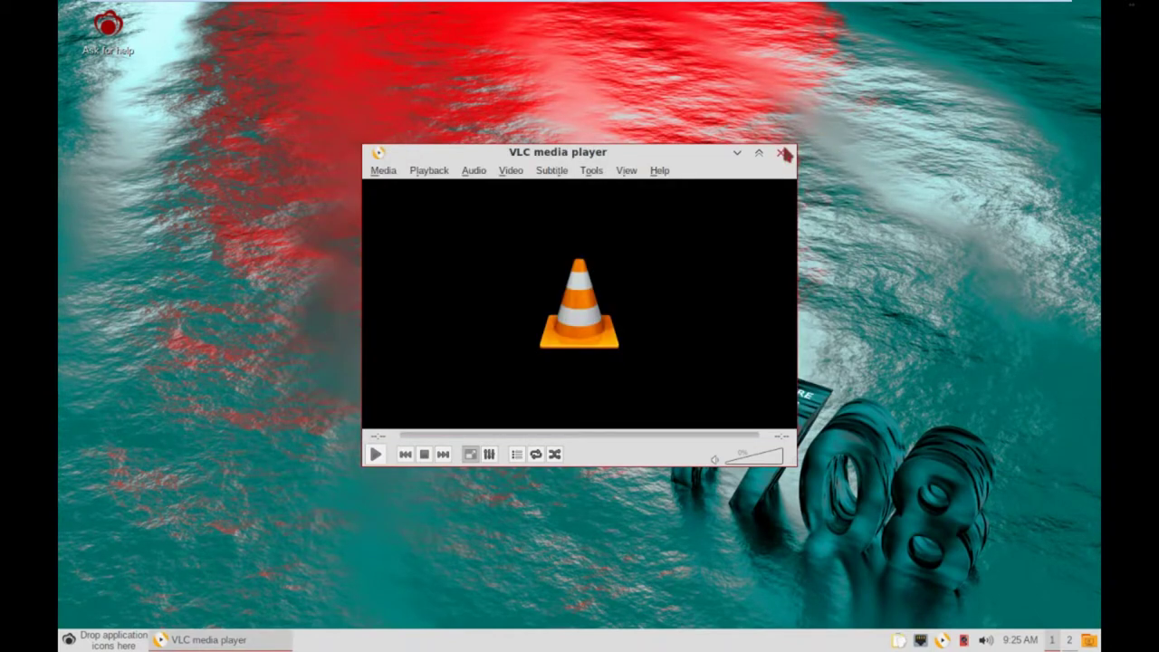
click(782, 153)
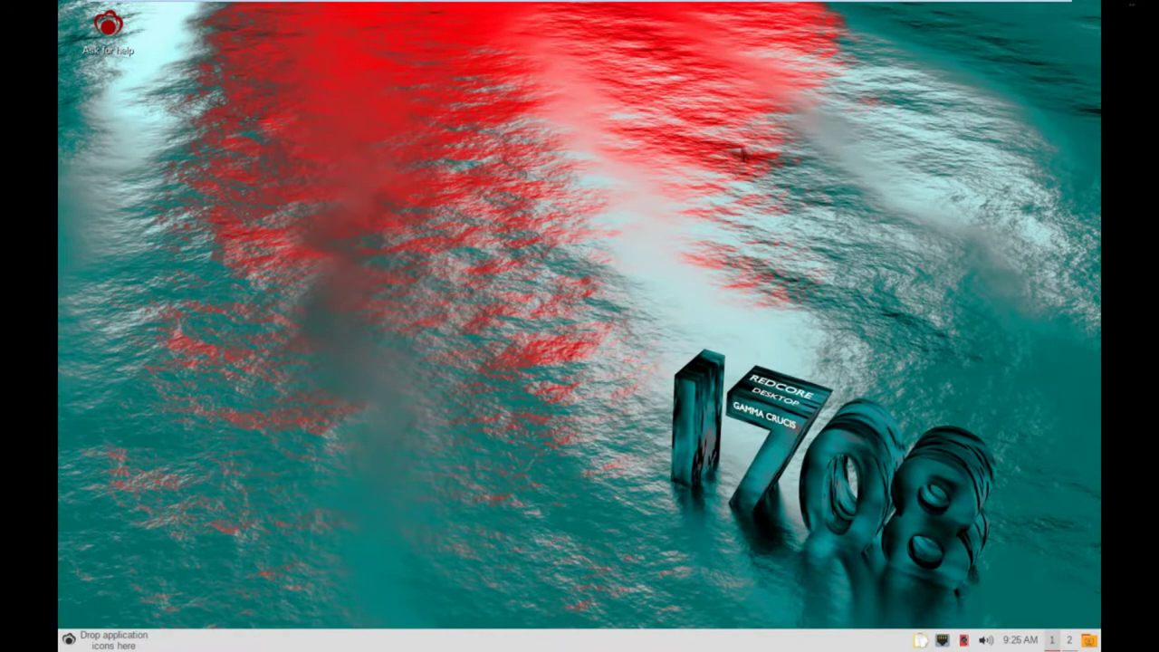
right_click(392, 156)
click(270, 184)
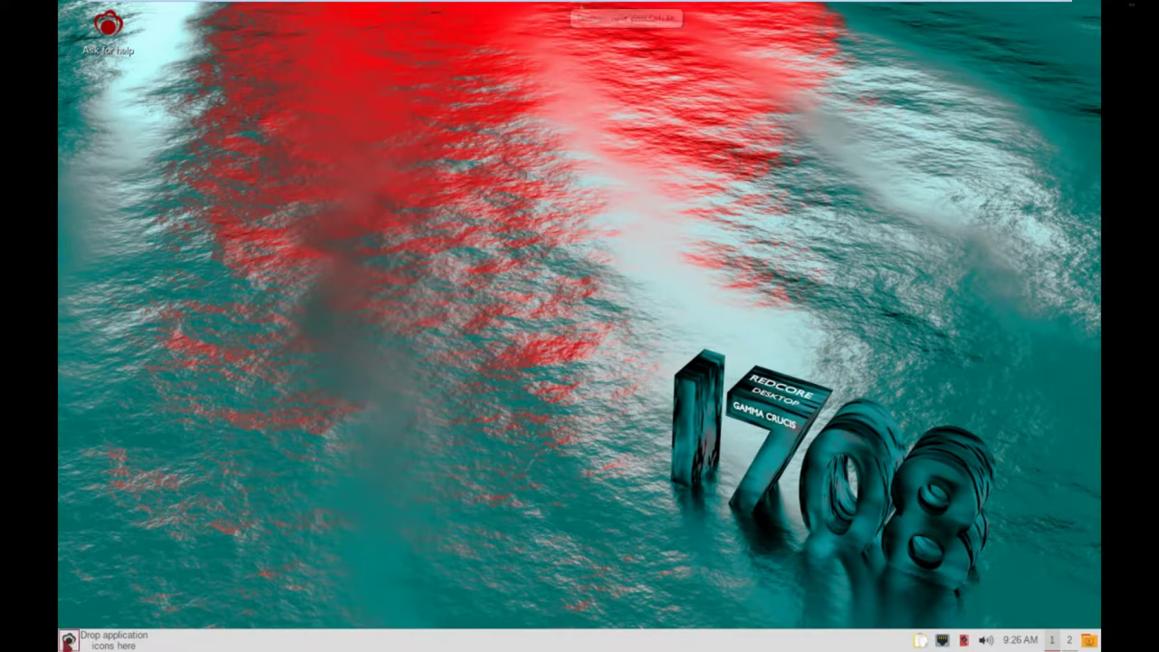
click(68, 638)
mouse_move(142, 513)
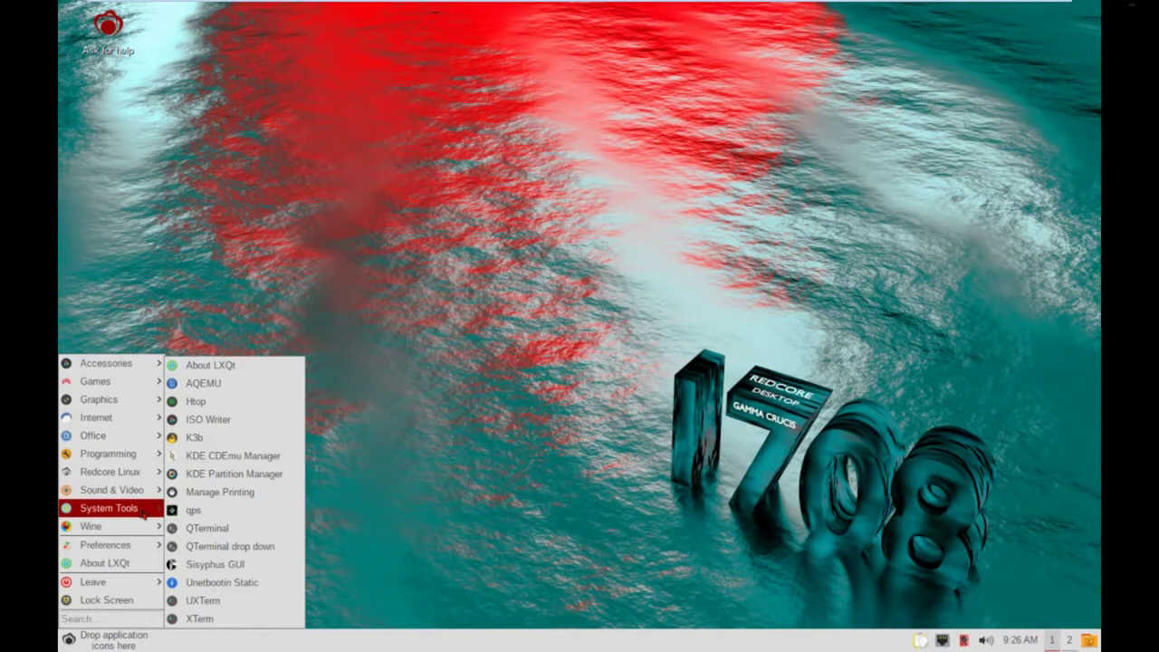
mouse_move(165, 494)
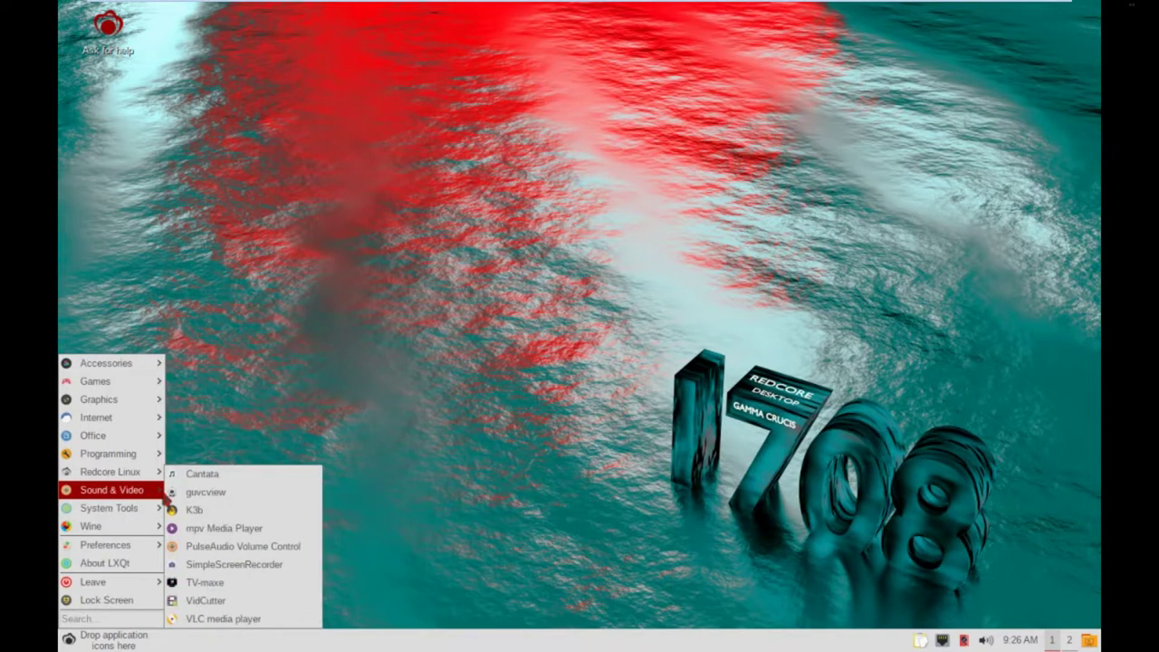
mouse_move(143, 425)
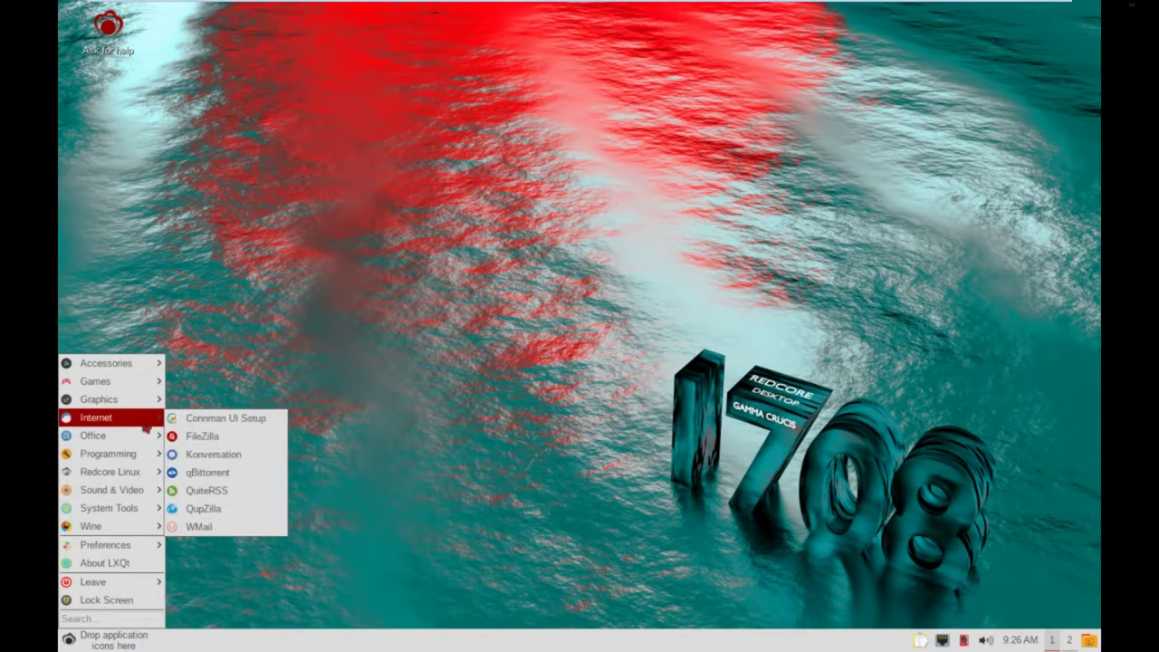
click(238, 512)
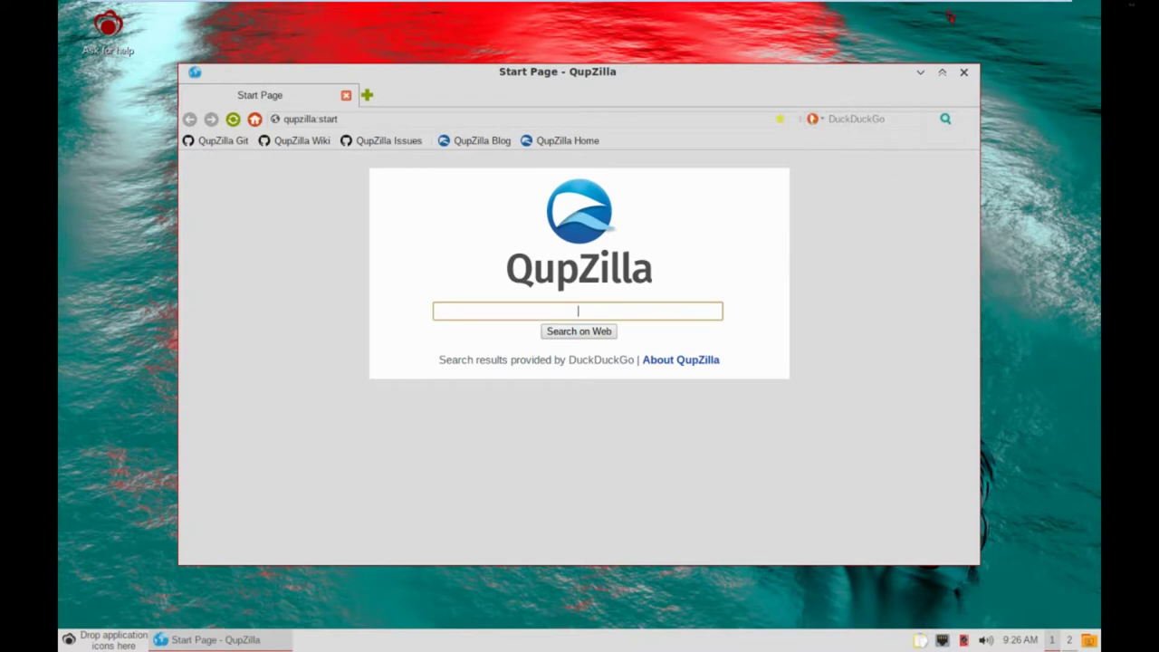
right_click(581, 91)
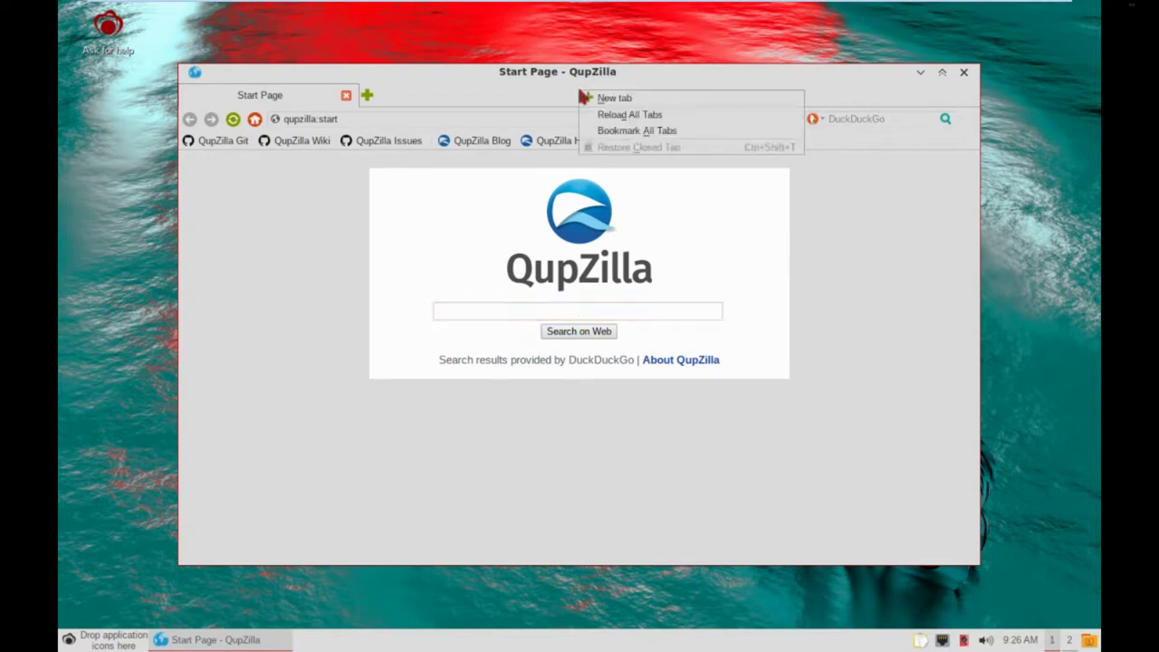
click(451, 98)
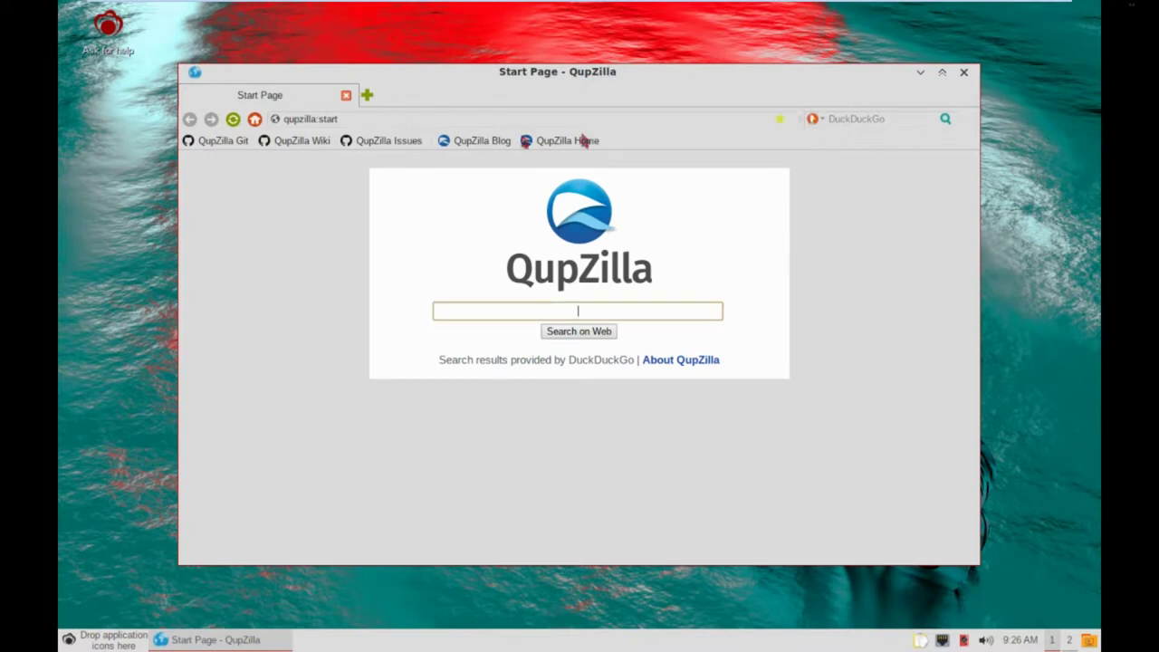
right_click(715, 144)
click(703, 143)
click(965, 74)
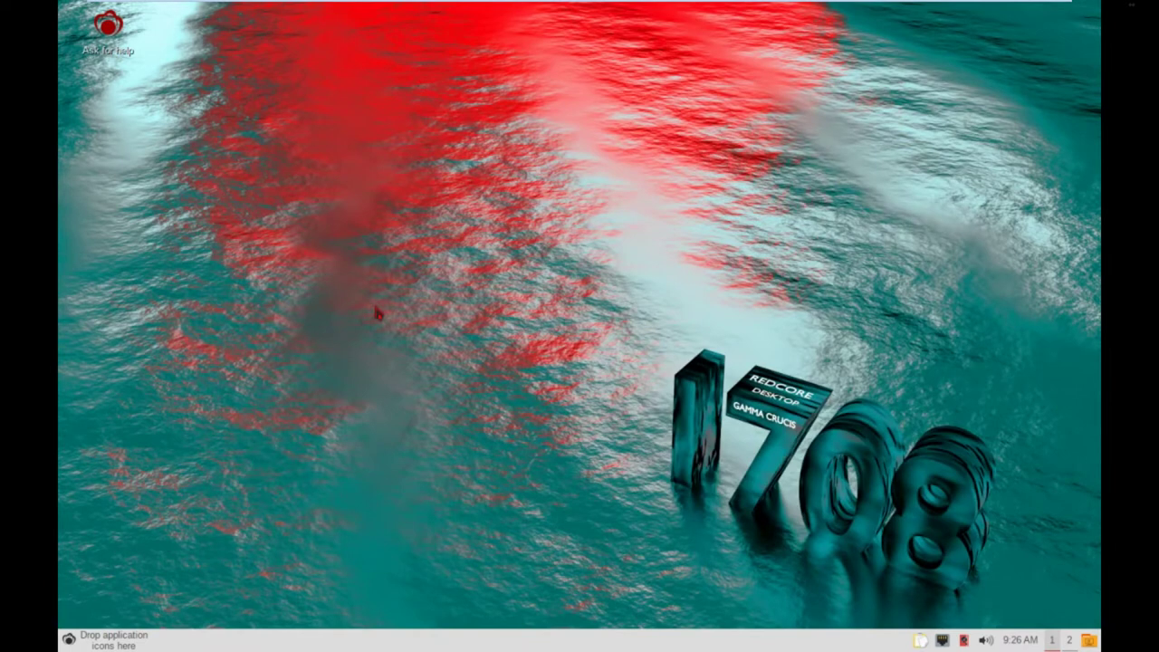
Launch Htop from System Tools, showing about 306M of 3.86G memory in use.
click(69, 640)
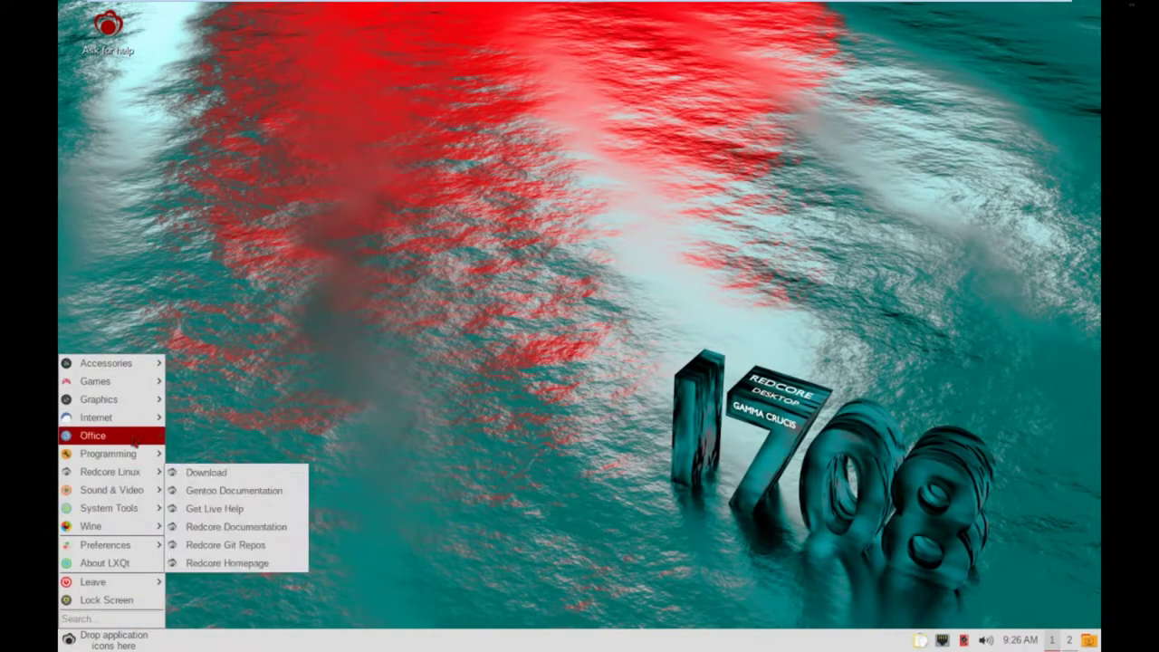
mouse_move(136, 508)
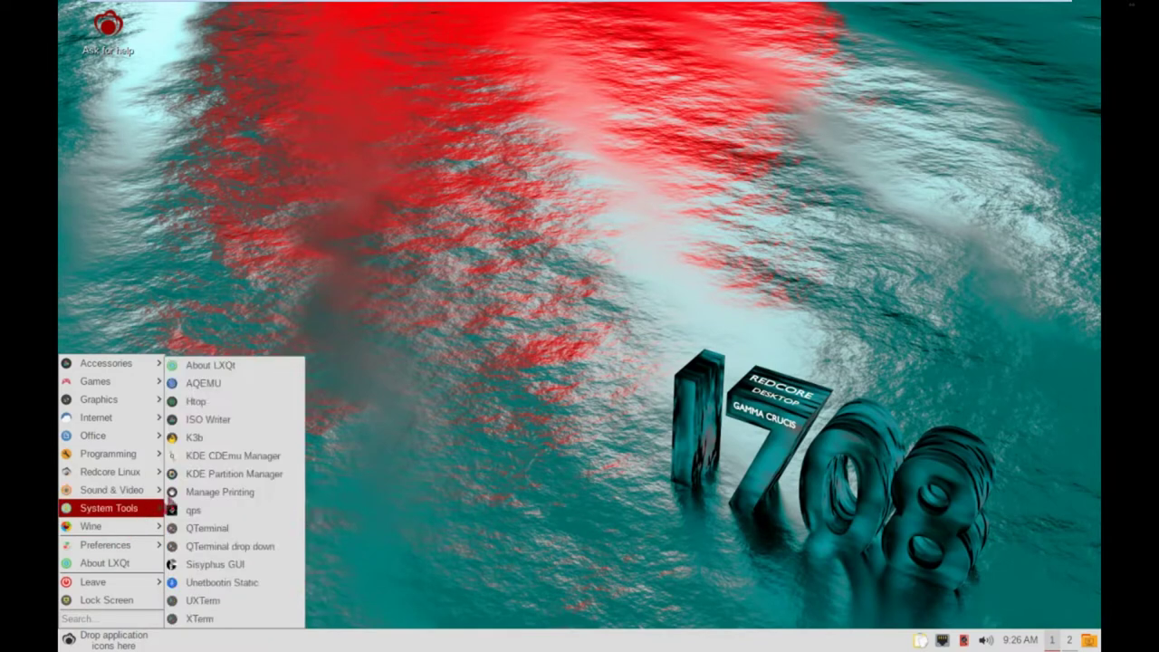
click(249, 401)
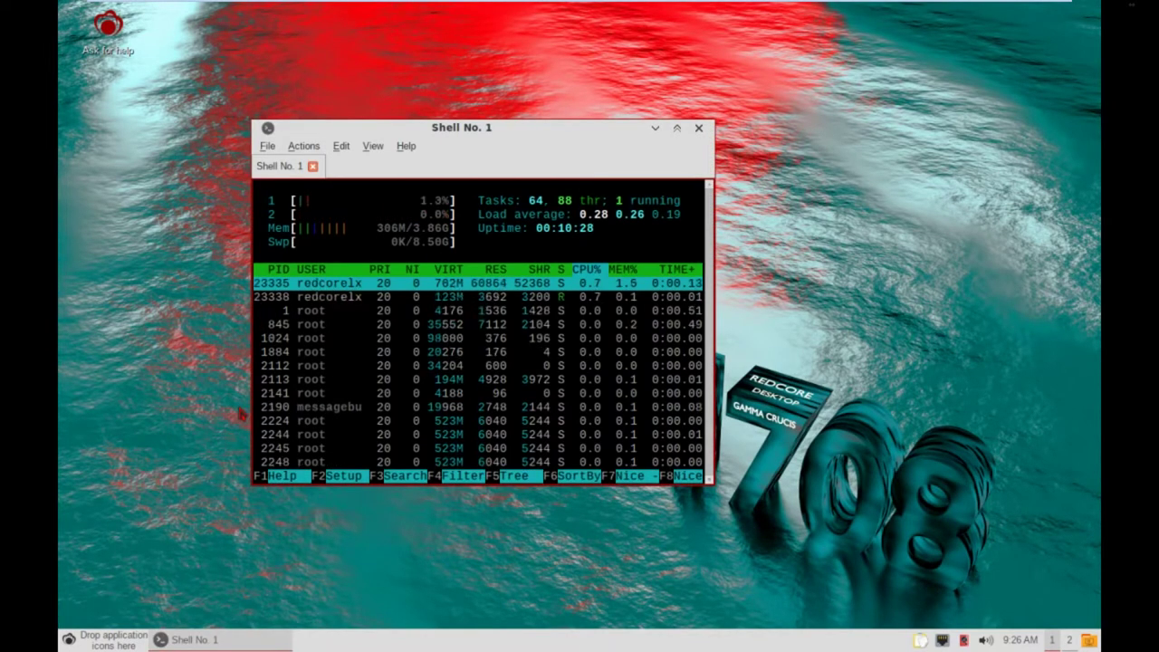